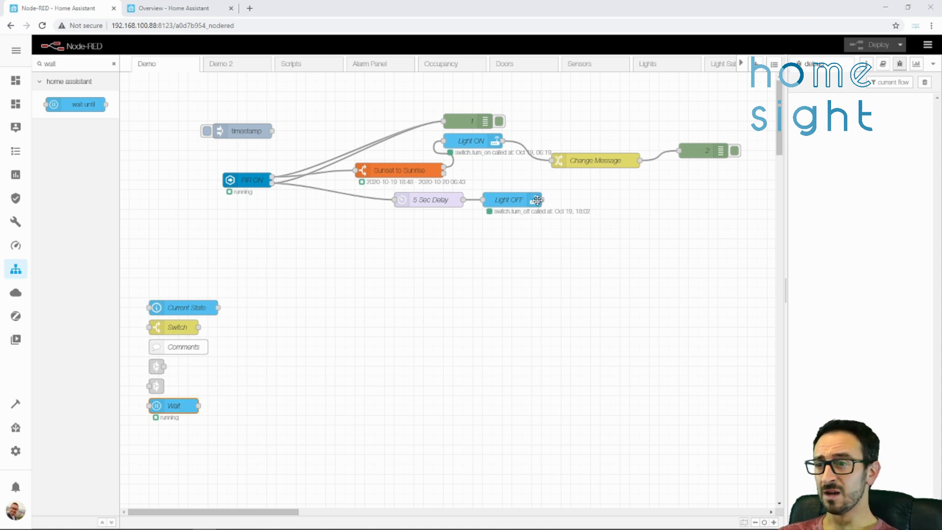
left_click_drag(258, 279, 137, 473)
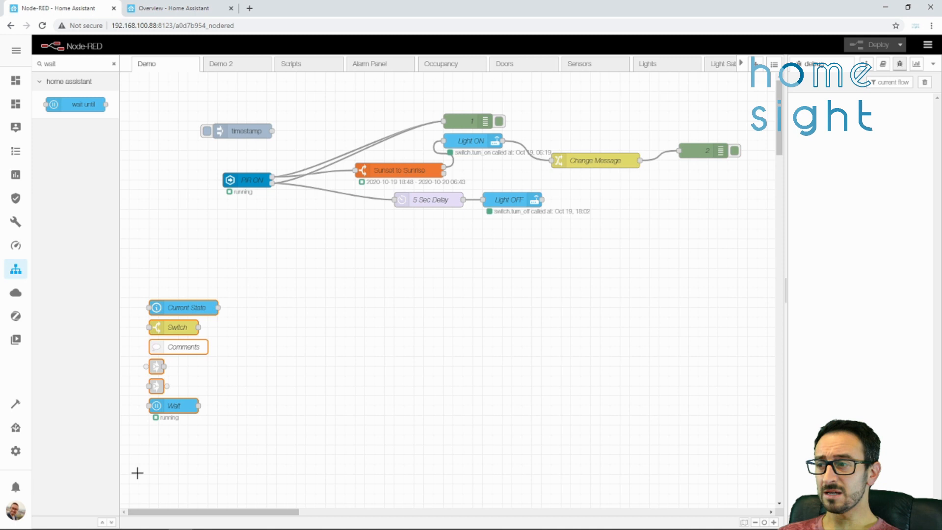
left_click(291, 303)
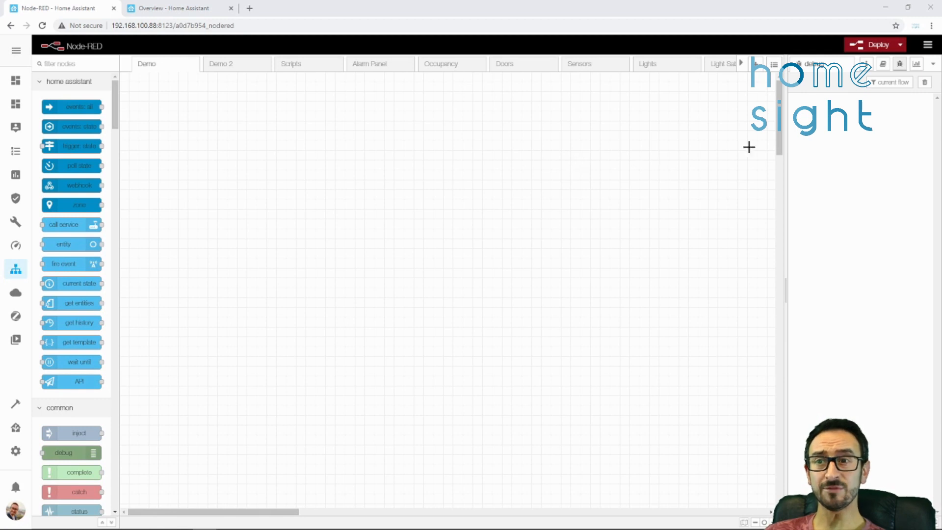
Import the copied flow JSON into the current Demo flow and place the nodes on the empty workspace
left_click(928, 50)
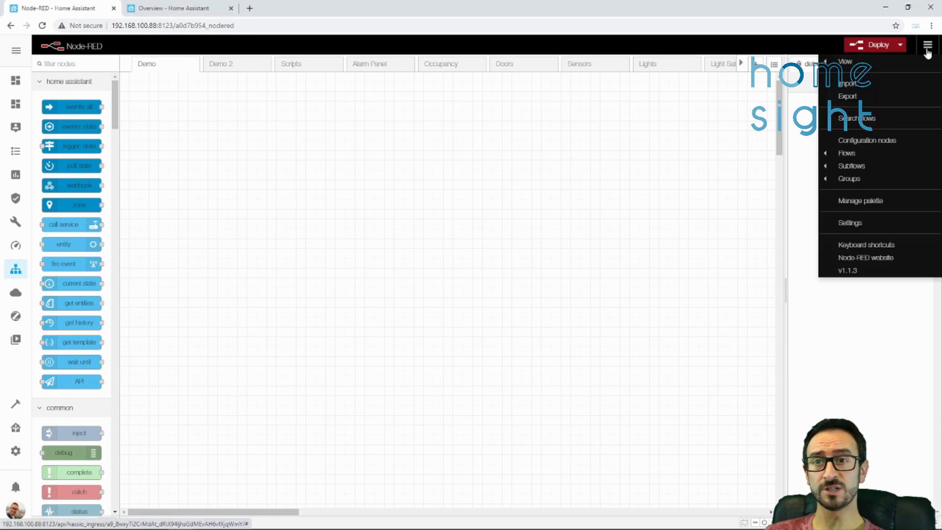
left_click(847, 84)
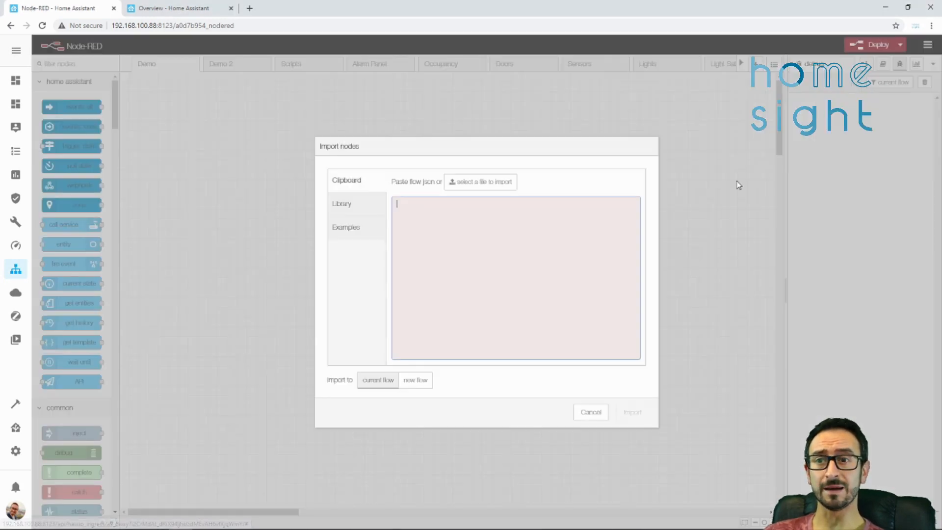
key("ctrl+v")
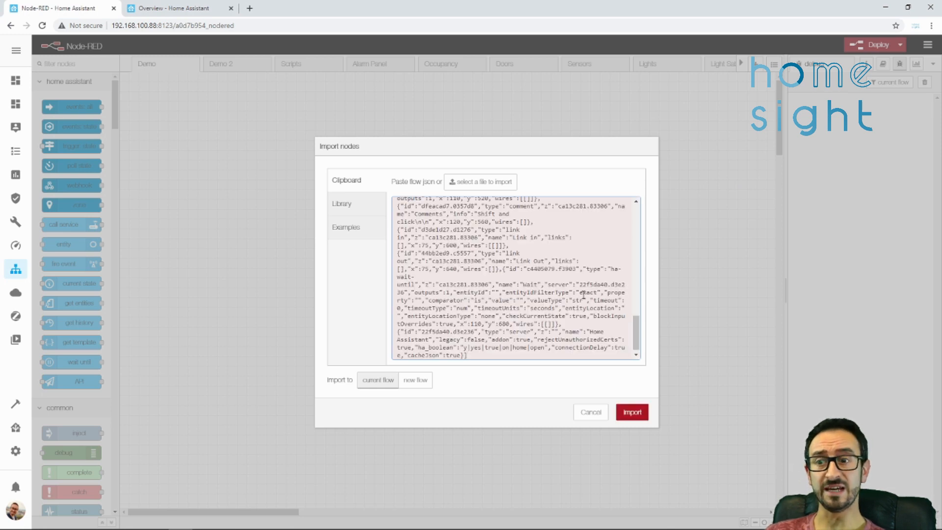
left_click(632, 413)
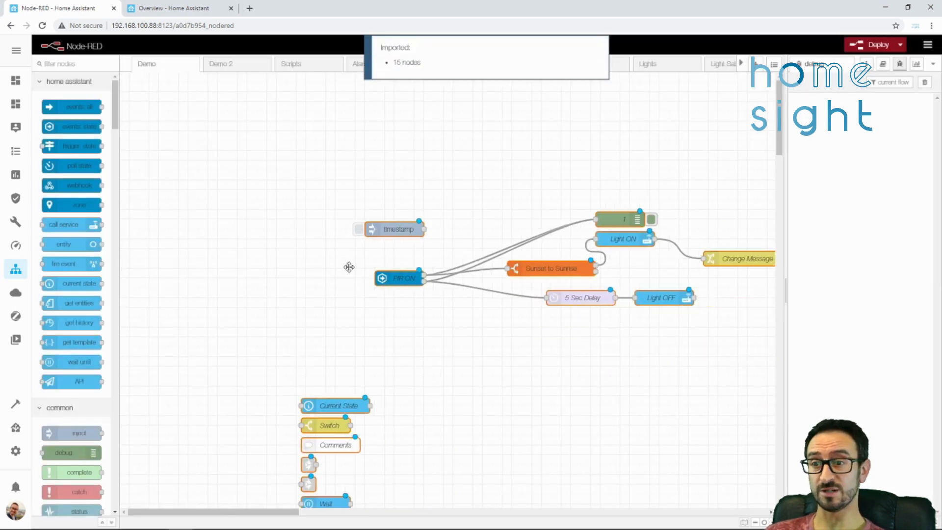
left_click(271, 195)
left_click(465, 415)
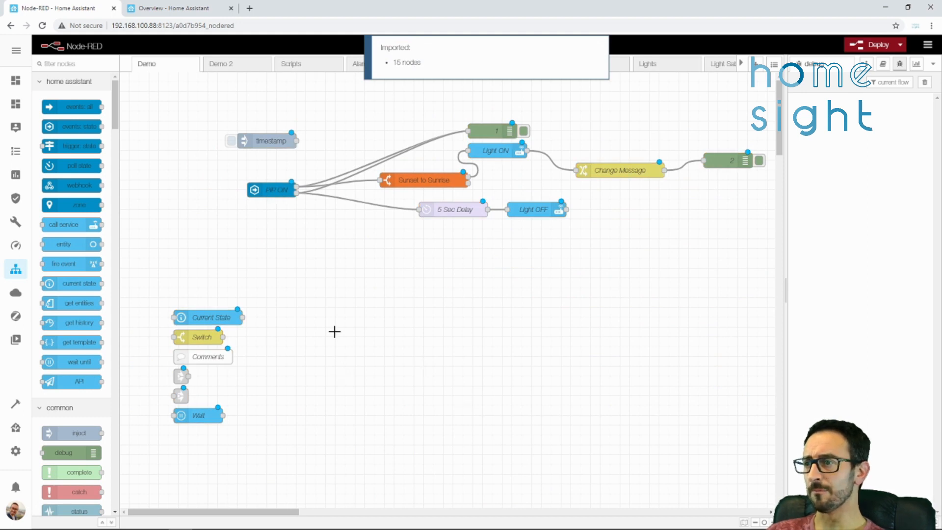
Spread out the Sunset to Sunrise, debug 1 and Light ON nodes, and move the 5 Sec Delay and Light OFF pair lower
left_click_drag(420, 180, 396, 183)
left_click_drag(503, 131, 391, 112)
left_click_drag(480, 152, 504, 143)
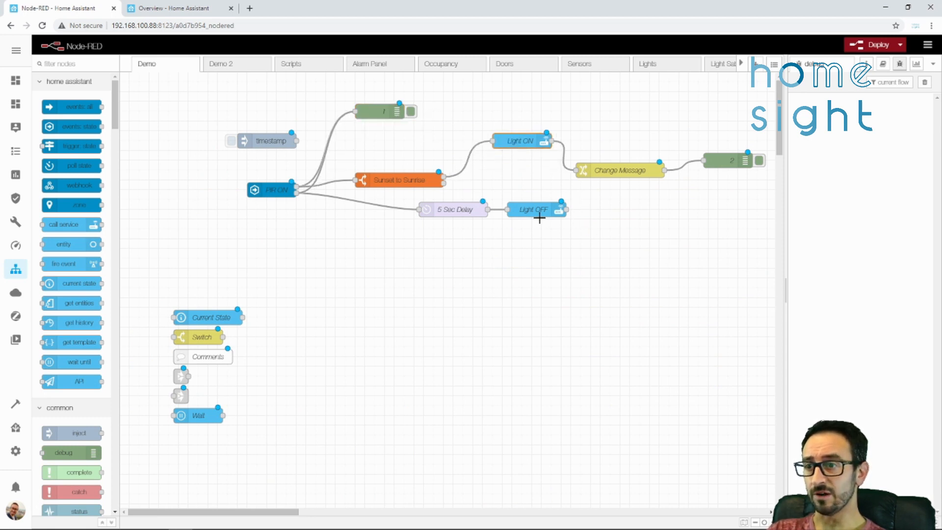
left_click_drag(600, 197, 421, 297)
left_click_drag(451, 218, 417, 287)
left_click(614, 269)
Duplicate the Light ON node below the original and wire the first output of Sunset to Sunrise to the copy
left_click(533, 144)
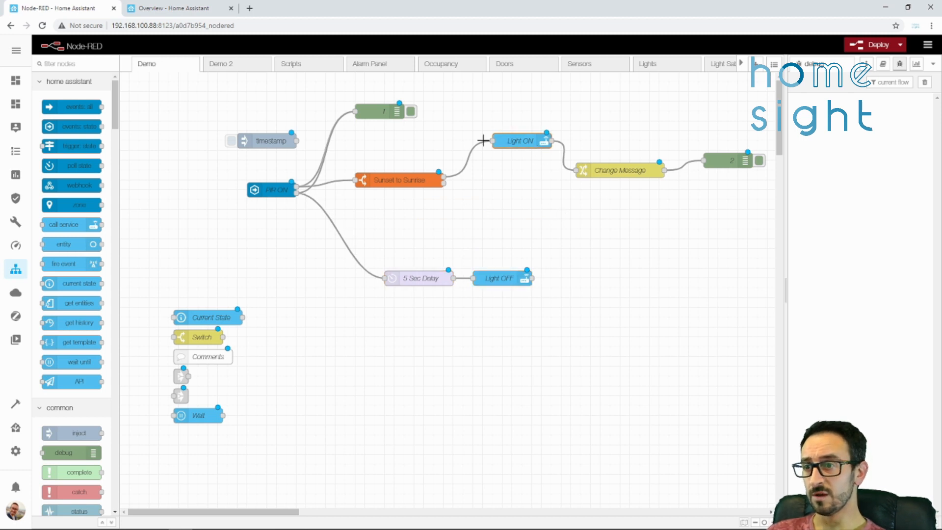
key("ctrl+c")
key("ctrl+v")
left_click(526, 189)
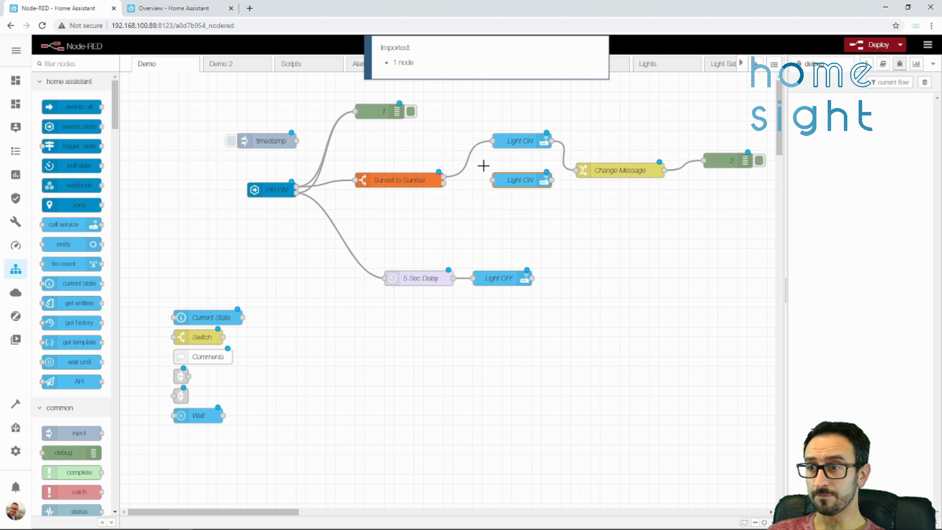
left_click_drag(444, 176, 521, 180)
Rename the upper Light ON node to B/R Light ON
double_click(519, 143)
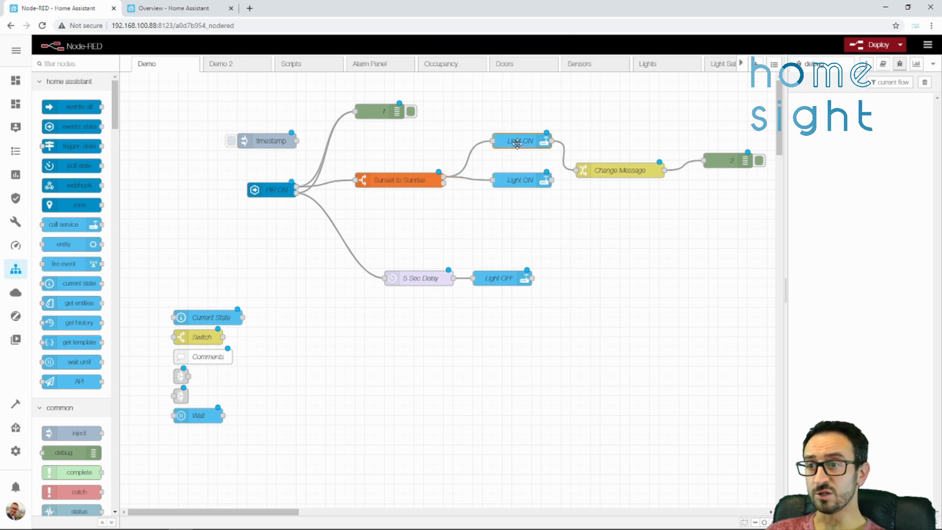
type("B/R Light ON")
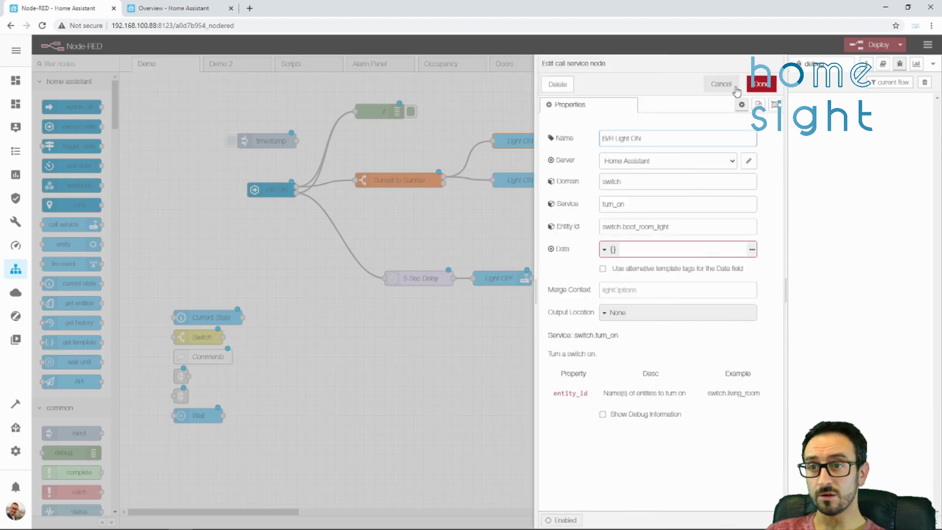
left_click(760, 84)
Rename the copied Light ON node to O/S Light ON and set its entity to switch.outside_light
double_click(513, 180)
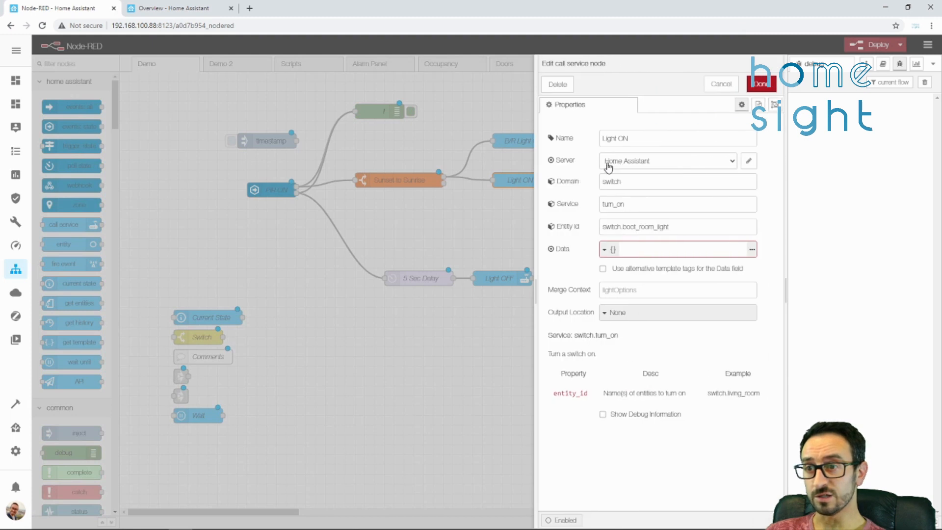
left_click(606, 139)
type("O/S")
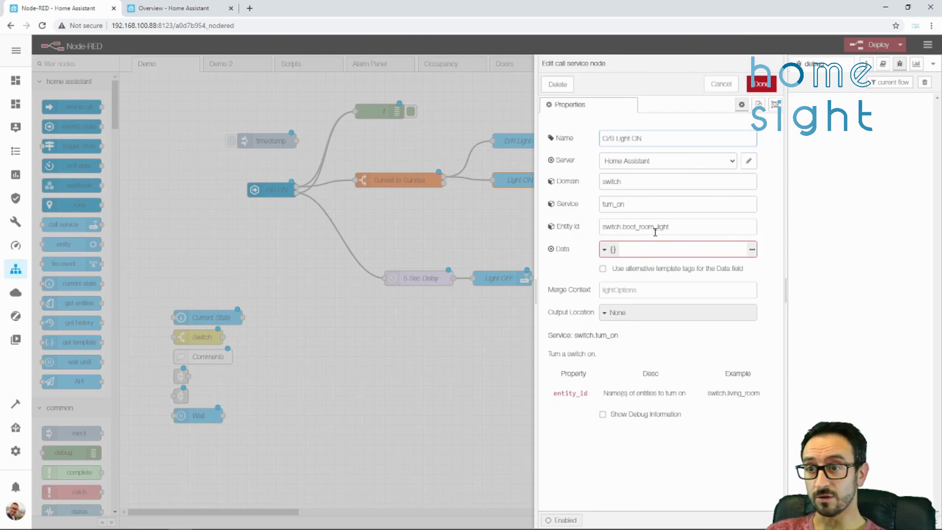
triple_click(655, 232)
type("sw")
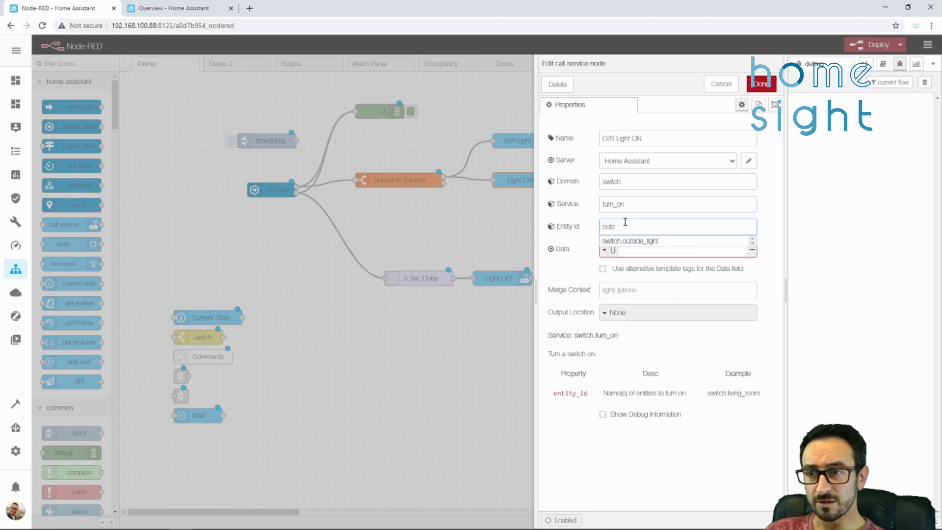
left_click(631, 241)
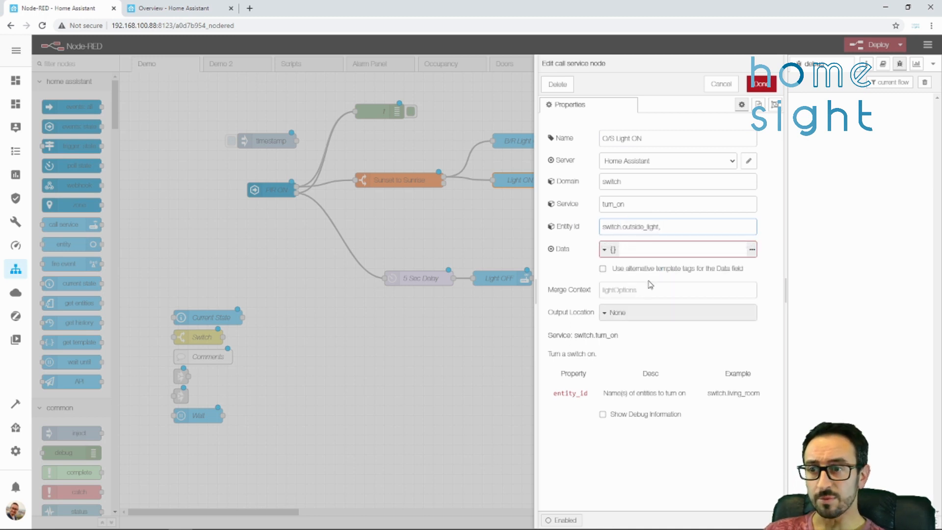
left_click(761, 84)
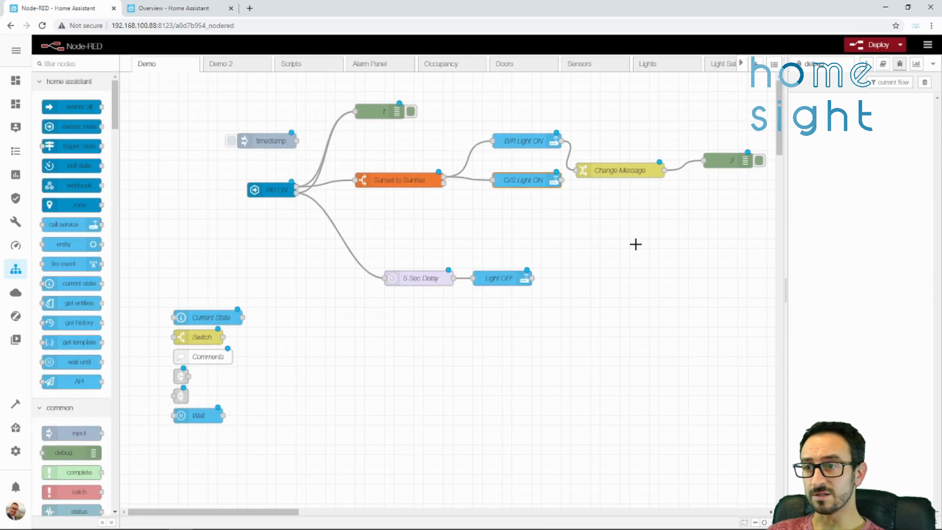
Delete the Change Message and debug 2 nodes, and move O/S Light ON directly beneath B/R Light ON
left_click_drag(613, 169, 629, 130)
double_click(639, 128)
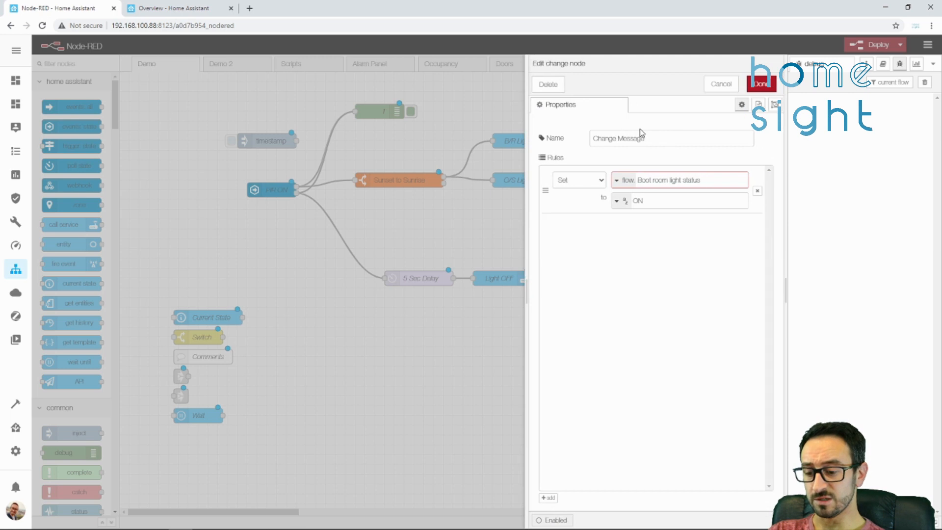
left_click(720, 85)
left_click(625, 131)
key("Delete")
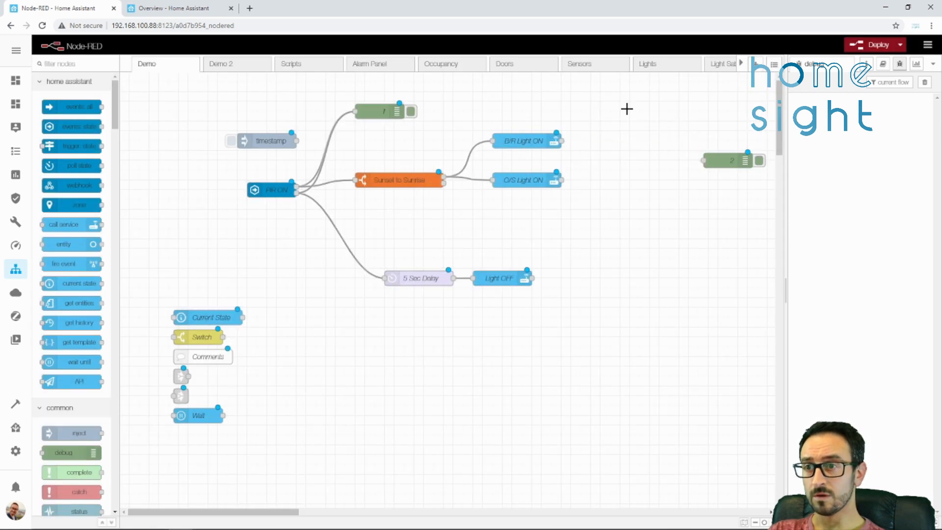
left_click(720, 162)
key("Delete")
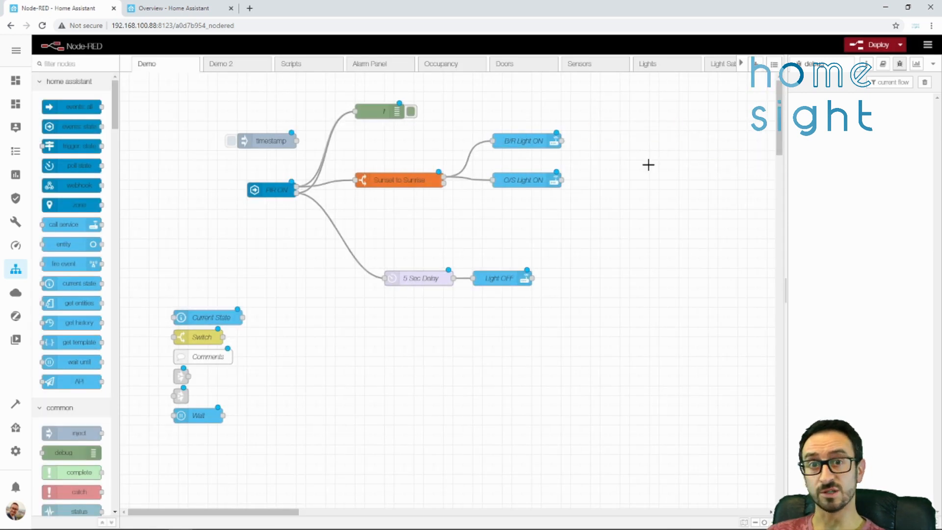
left_click_drag(522, 180, 523, 169)
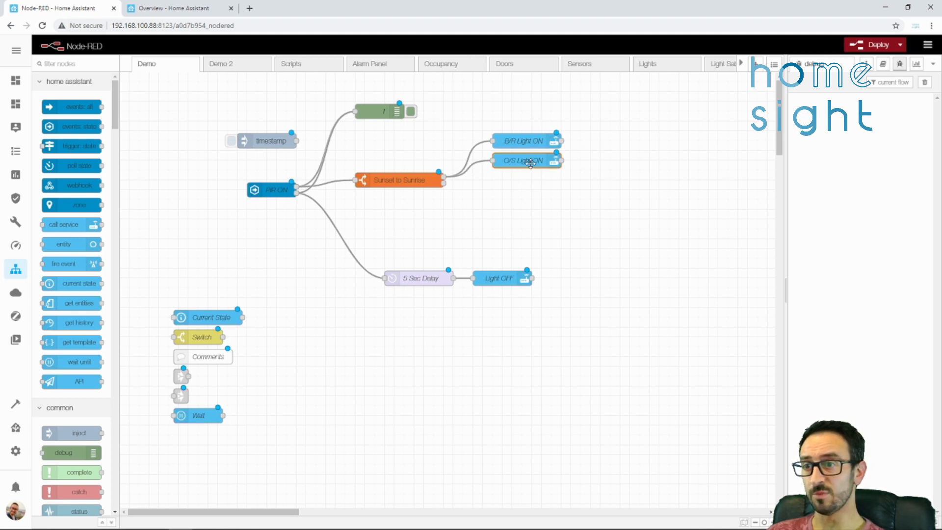
left_click(511, 277)
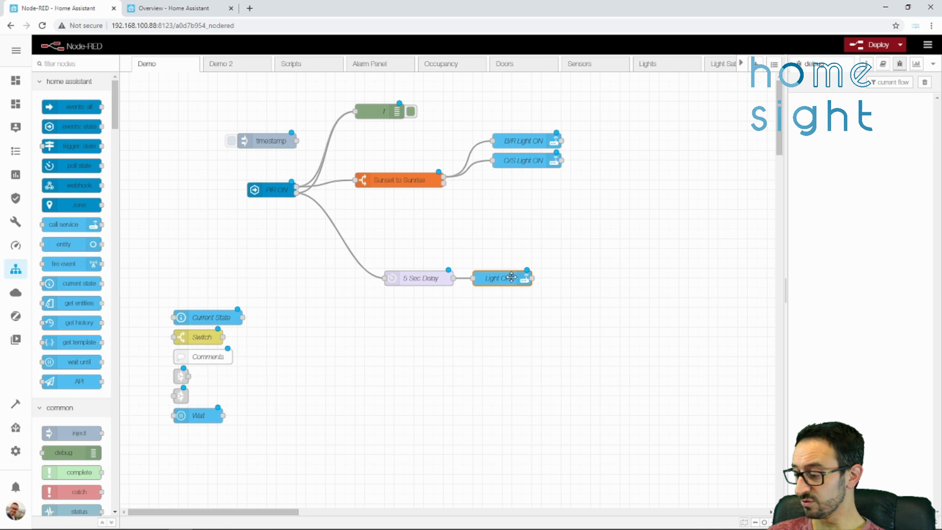
key("ctrl+c")
key("ctrl+v")
key("Escape")
Duplicate the 5 Sec Delay and Light OFF pair above the original and wire the second PIR ON output to the copied delay
left_click_drag(575, 234, 356, 331)
key("ctrl+c")
key("ctrl+v")
left_click(528, 240)
left_click_drag(295, 193, 404, 239)
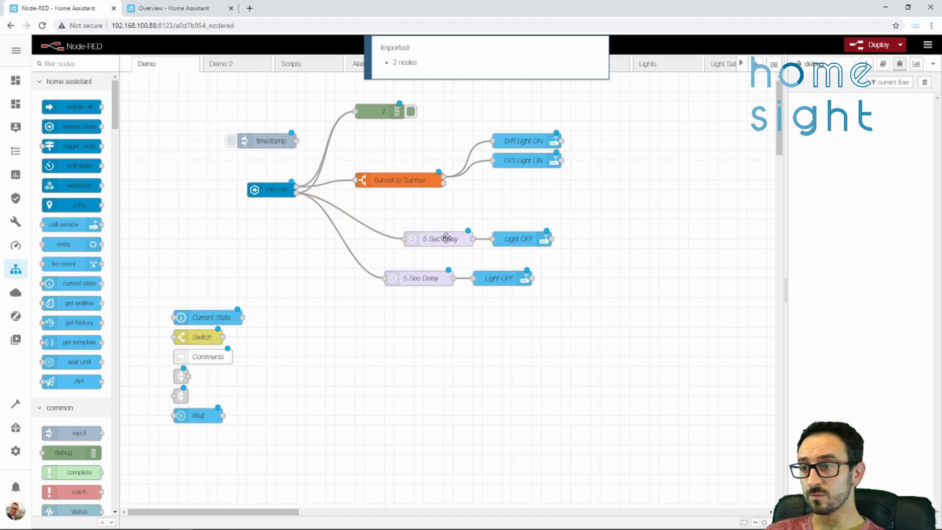
Change the copied delay's unit to minutes and rename the node to 5 Min Delay
left_click(449, 237)
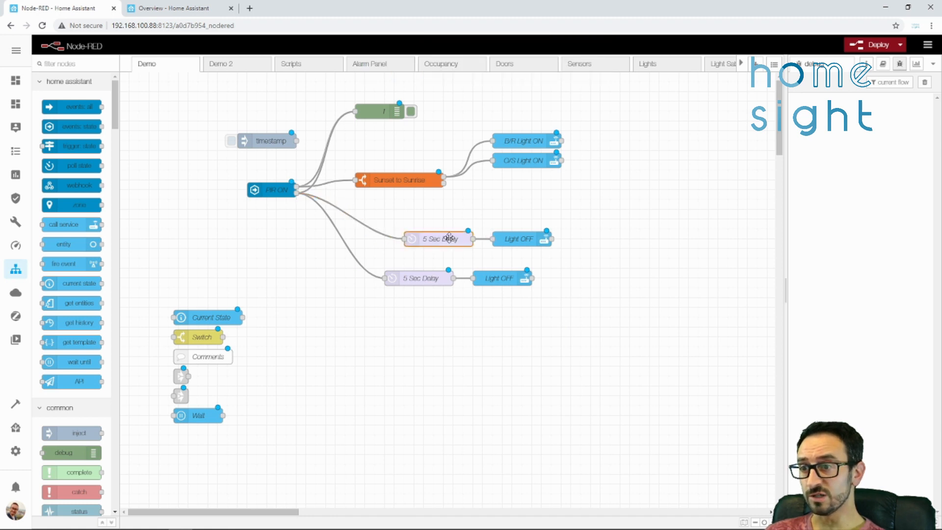
double_click(448, 238)
left_click(641, 185)
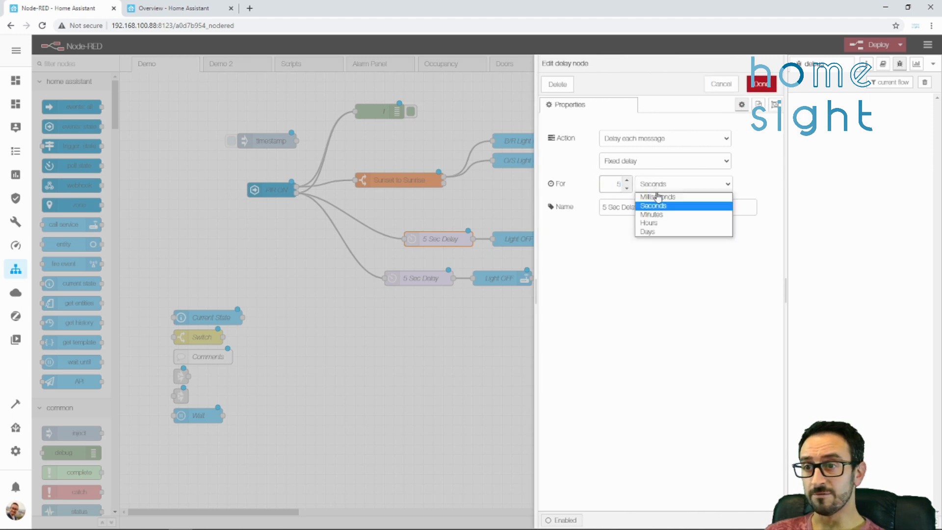
left_click(655, 212)
left_click_drag(610, 207, 626, 207)
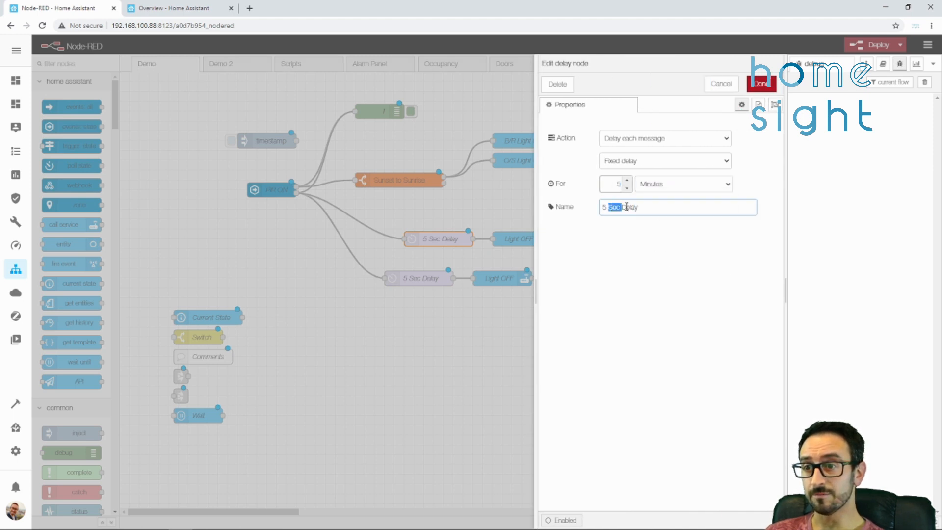
type("Min")
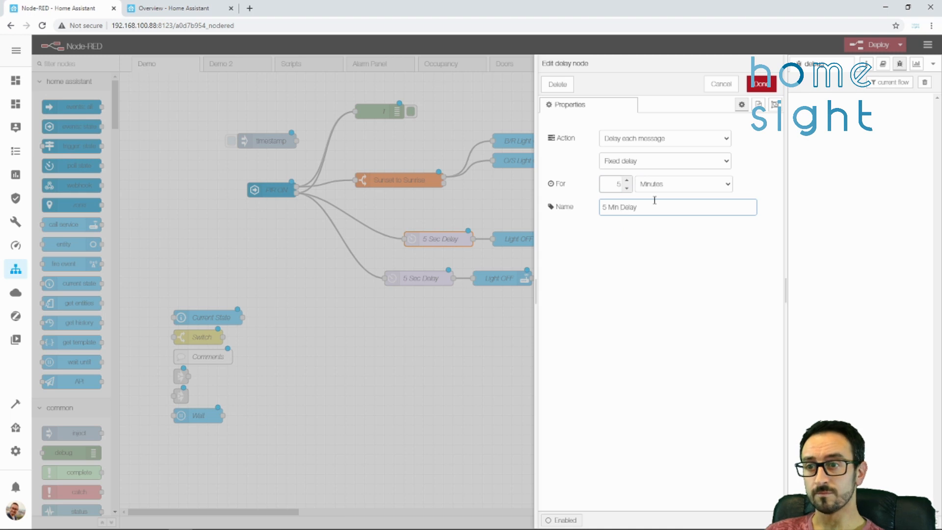
left_click(761, 84)
Rename the Light OFF node after the 5 Min Delay to O/S Light OFF and set its entity to switch.outside_light
double_click(531, 240)
left_click(607, 139)
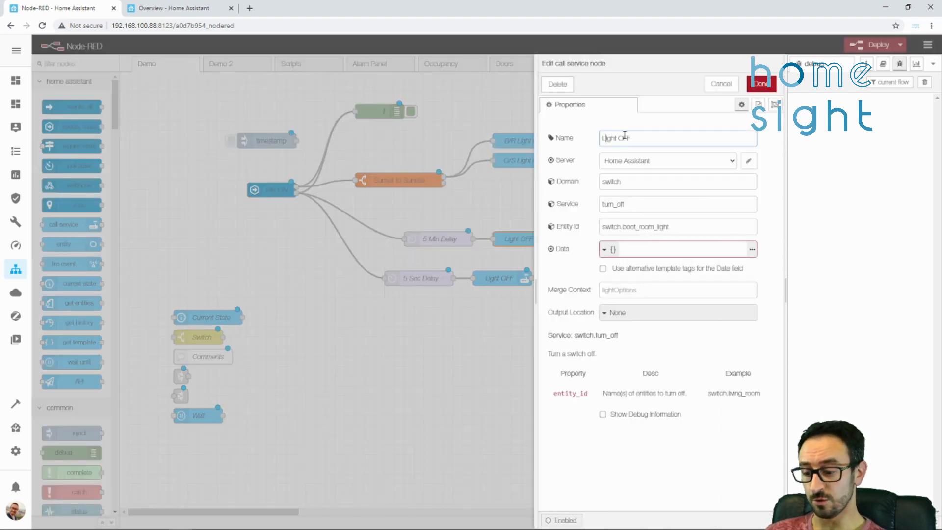
type("O/S")
left_click(636, 220)
key("ctrl+a")
type("out")
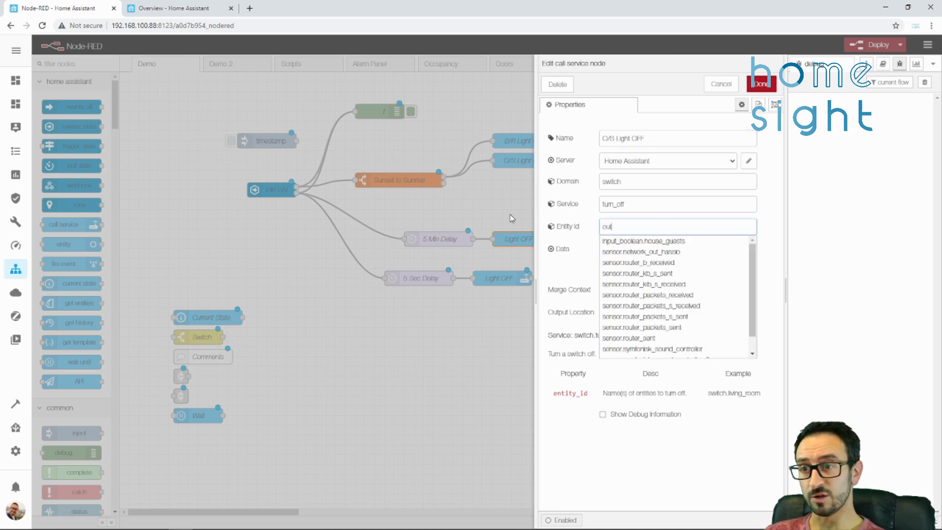
type("side")
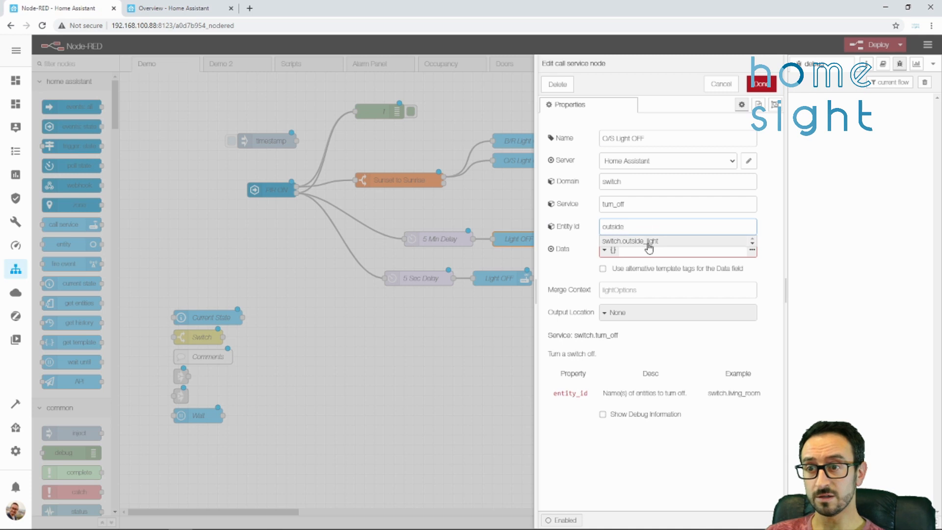
left_click(649, 242)
key("BackSpace")
key("BackSpace")
left_click(762, 85)
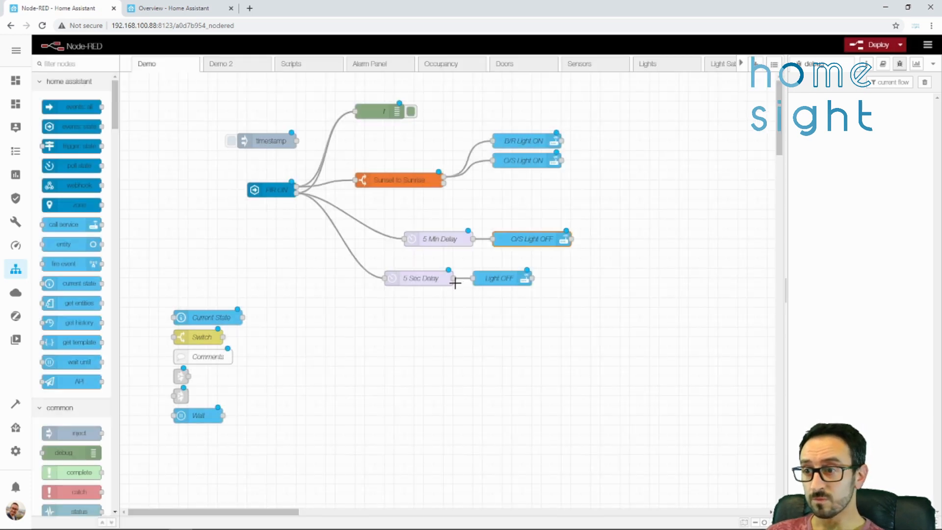
Rename the Light OFF node after the 5 Sec Delay to B/R Light OFF
double_click(489, 279)
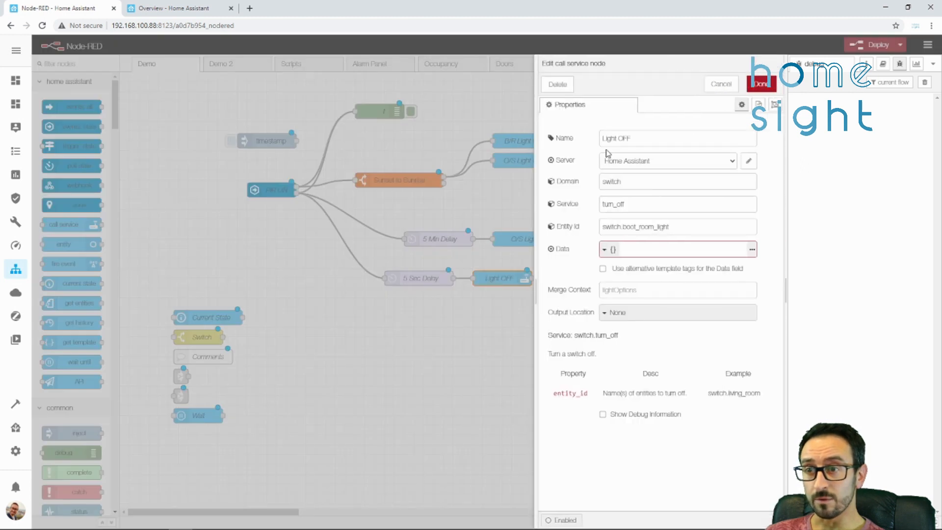
type("B/R")
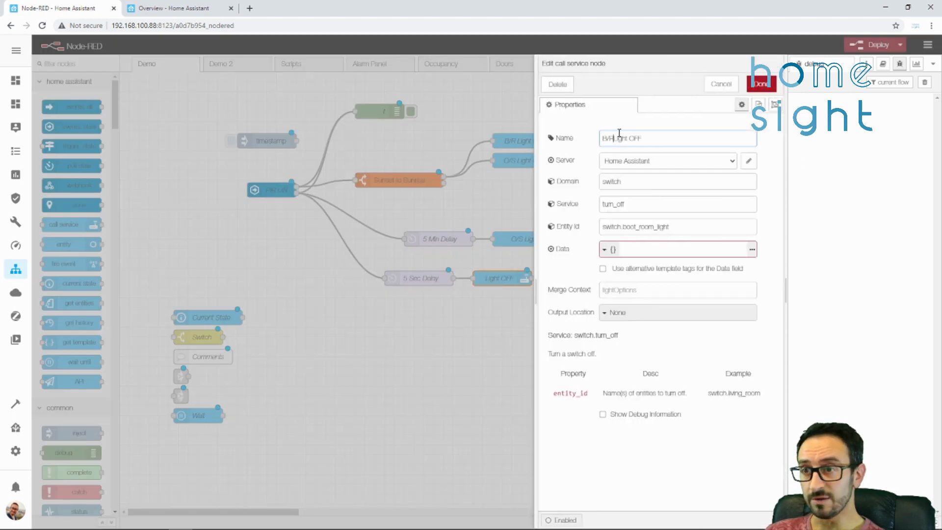
Try adding switch.snug_lamp as a second entity alongside switch.boot_room_light, and remove it again
left_click(688, 226)
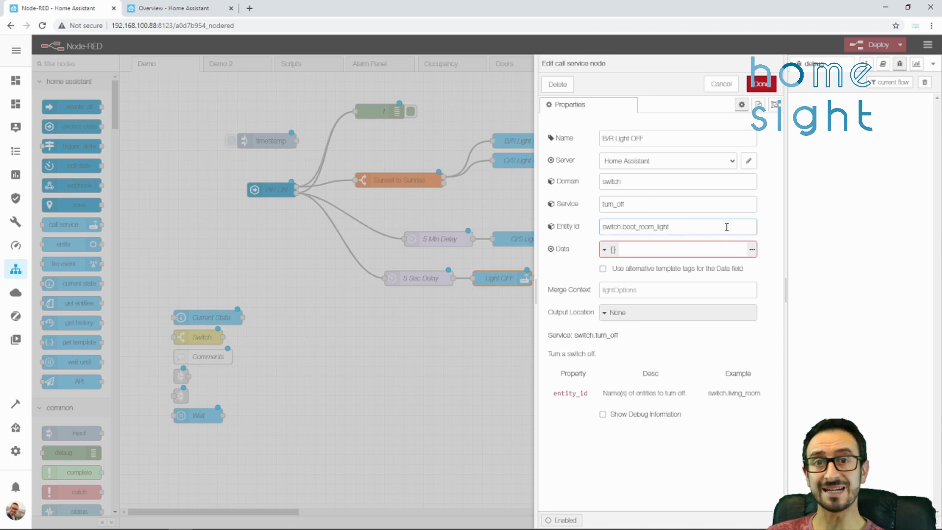
type(",")
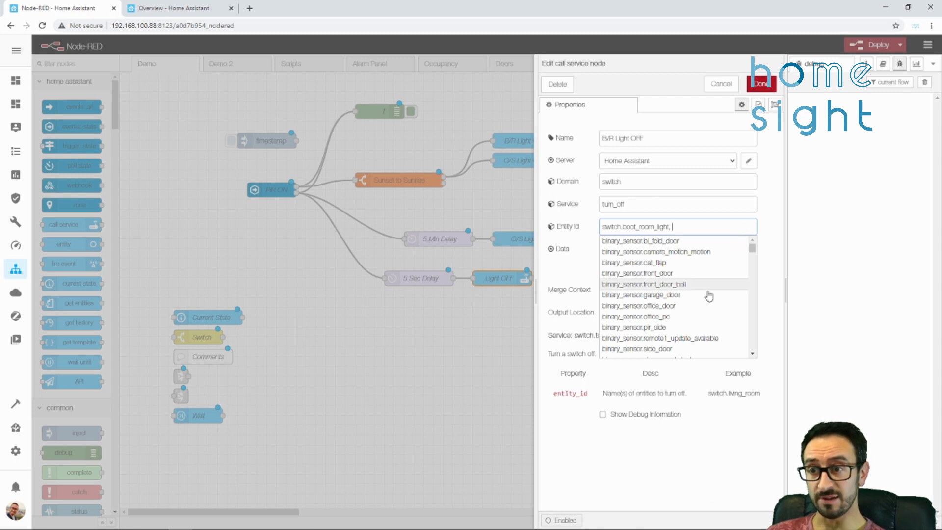
left_click_drag(752, 250, 752, 344)
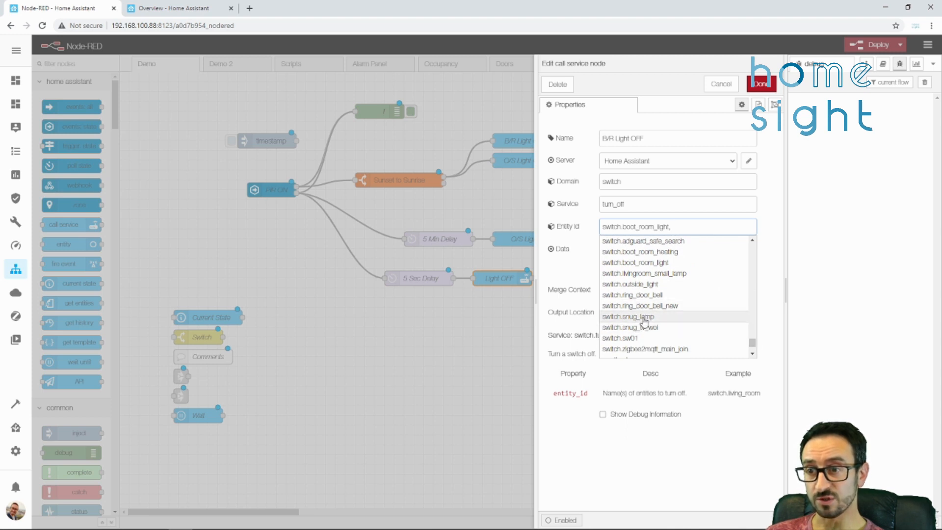
left_click(644, 318)
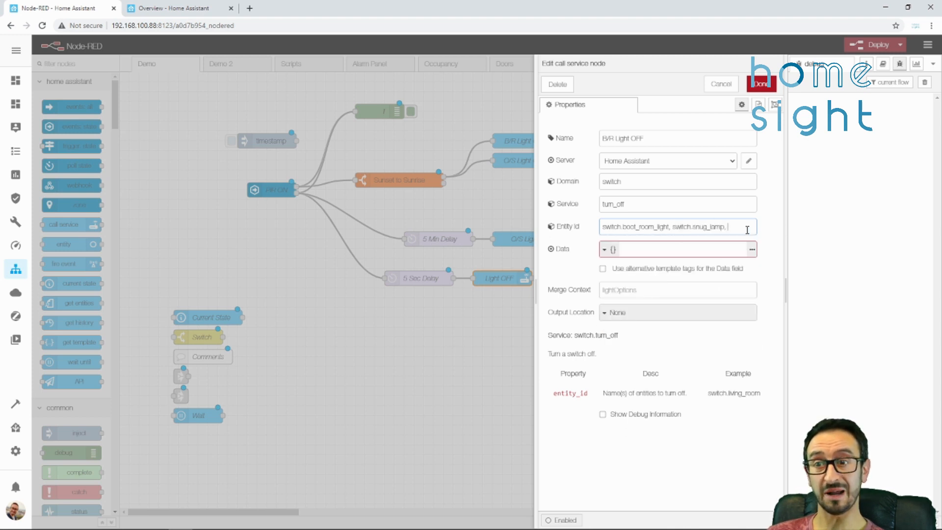
left_click_drag(747, 230, 675, 230)
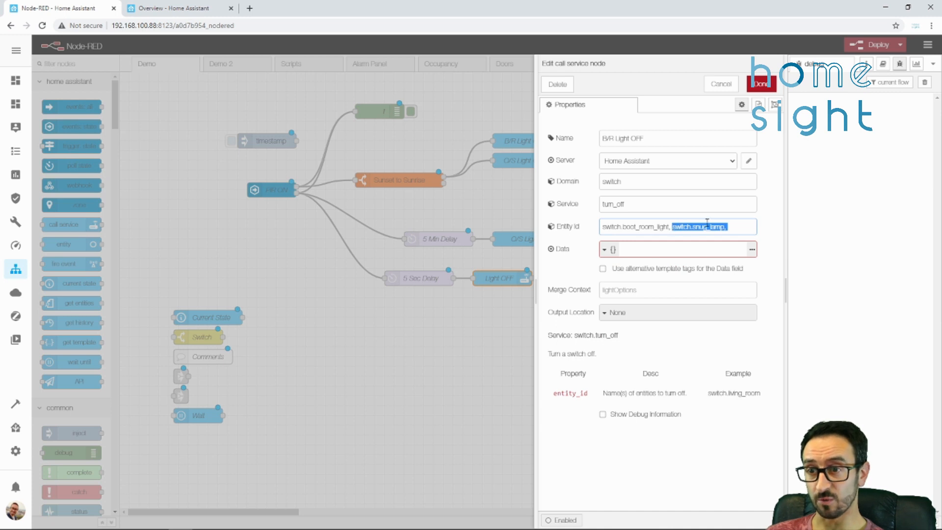
key("BackSpace")
left_click(764, 166)
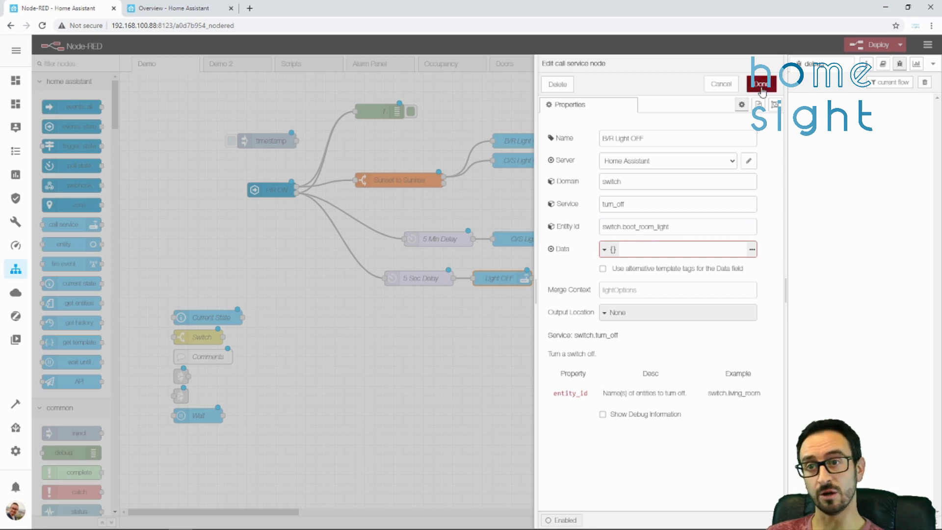
Save the node edits, wire the timestamp inject node to Sunset to Sunrise, and deploy the flow
left_click(762, 85)
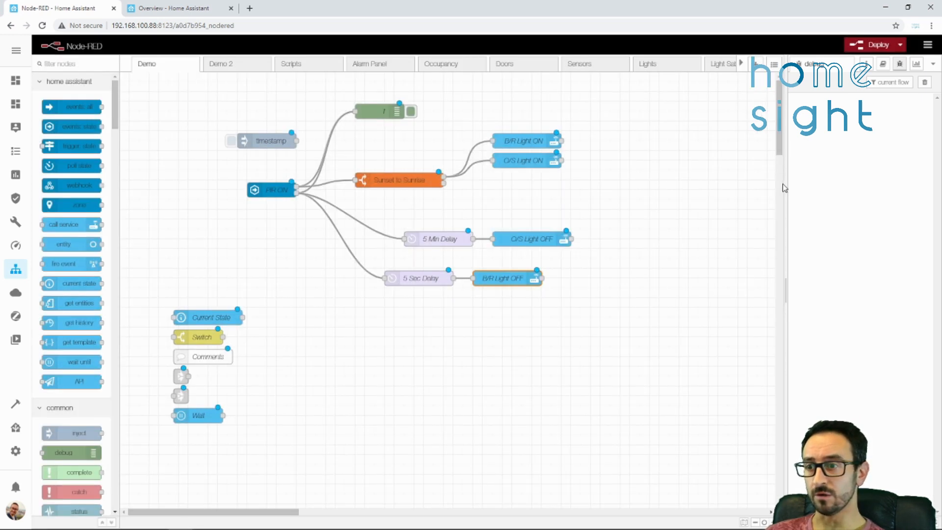
left_click(851, 50)
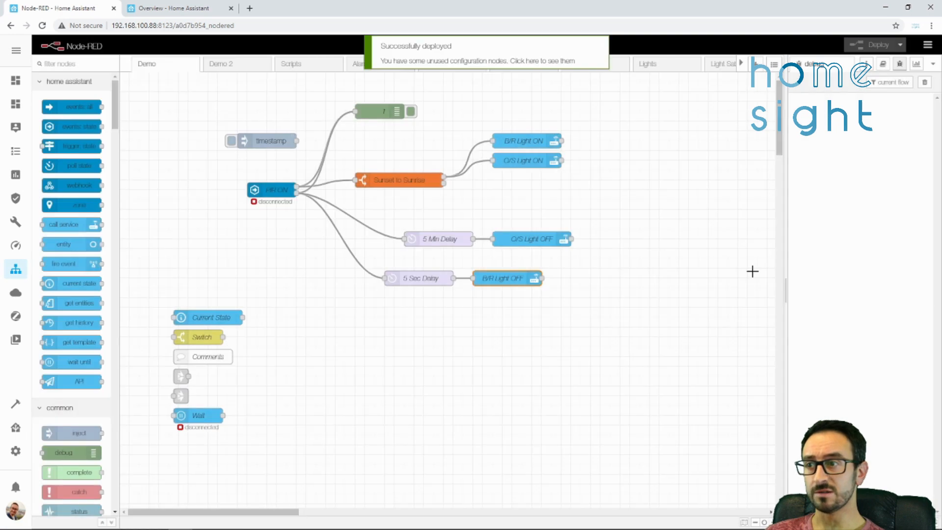
left_click_drag(248, 141, 357, 180)
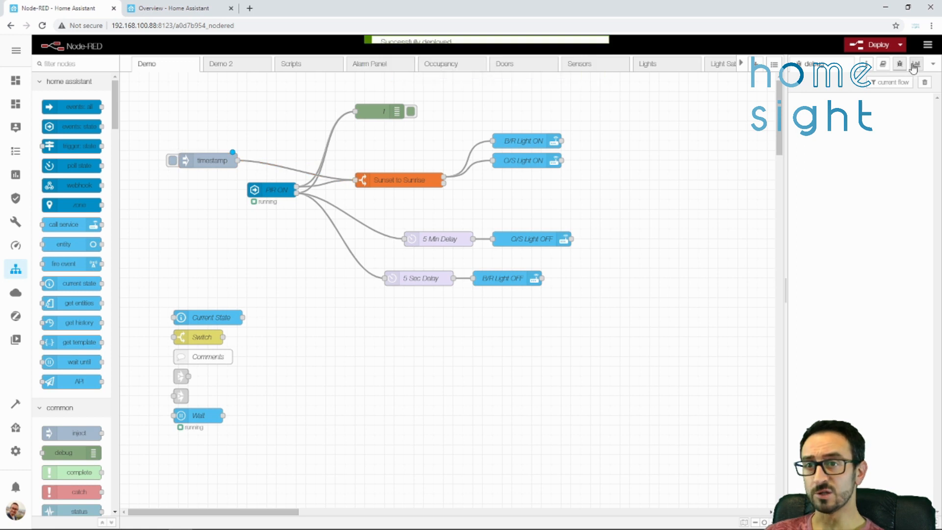
left_click(867, 48)
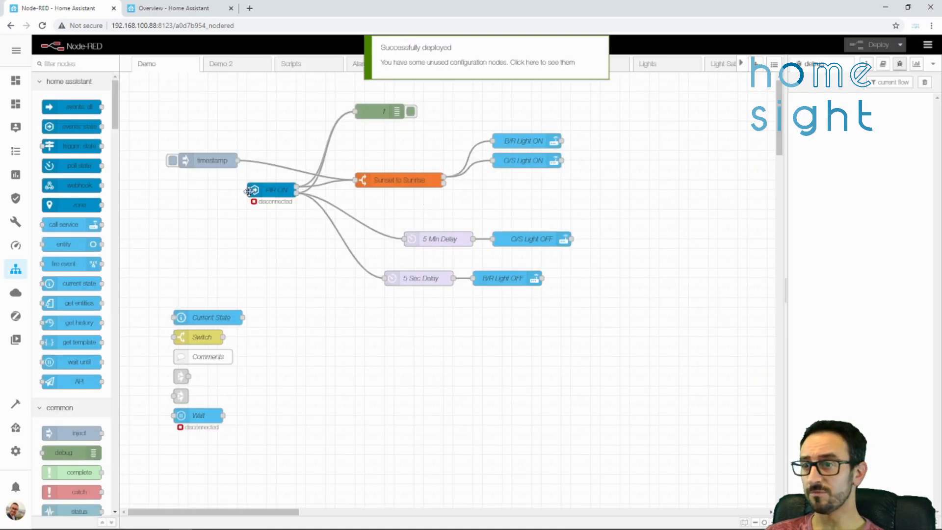
Switch to the Home Assistant overview and test the boot room and outside lights by toggling each manually
left_click(157, 12)
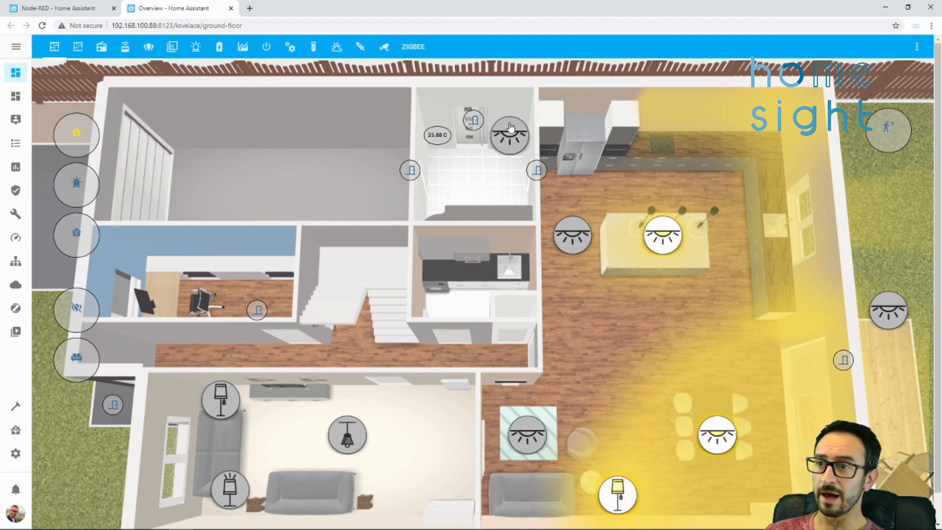
left_click(510, 137)
left_click(510, 137)
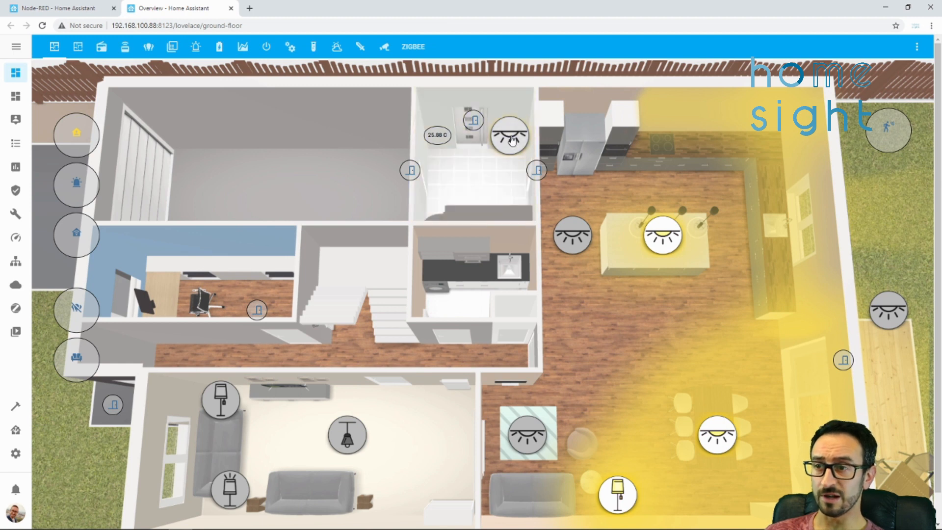
left_click(894, 305)
left_click(896, 309)
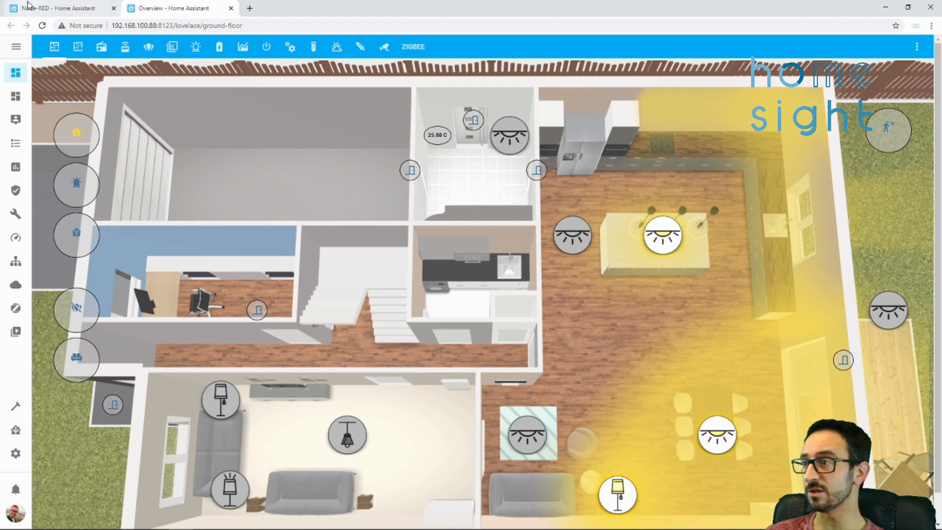
Trigger the timestamp inject in Node-RED, check both lights on the Home Assistant overview, and turn them off
left_click(43, 9)
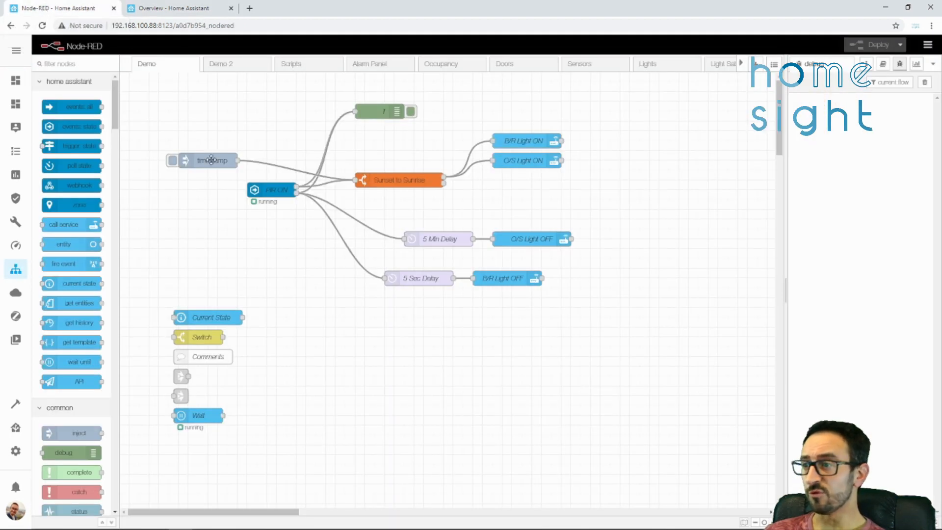
left_click(171, 162)
left_click(169, 10)
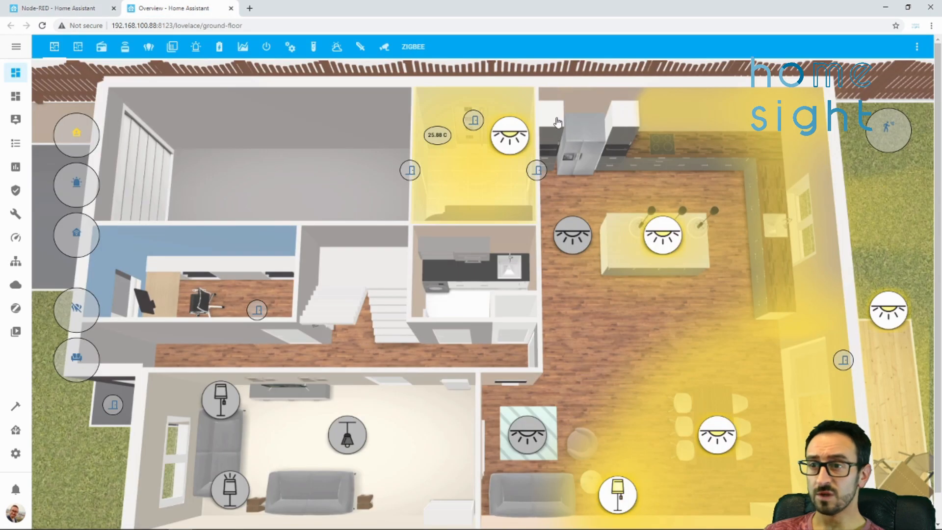
left_click(509, 138)
left_click(892, 314)
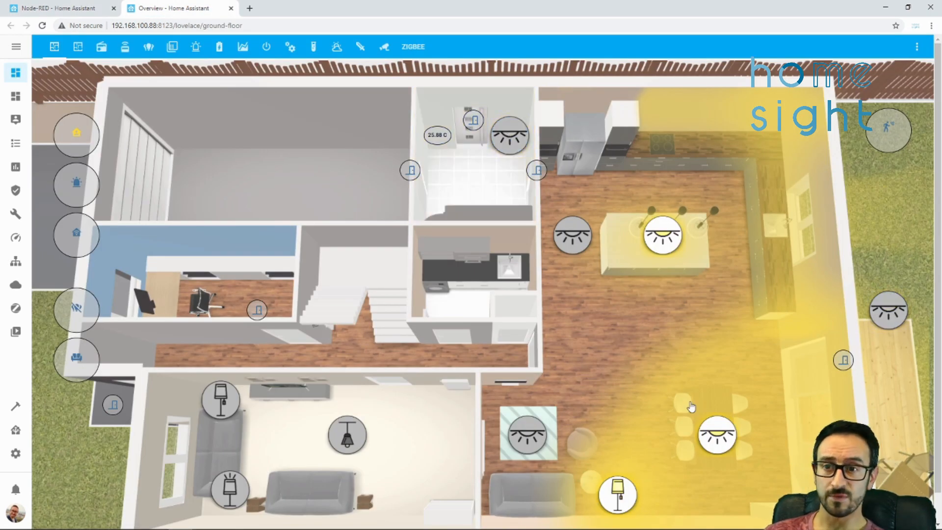
Return to Node-RED and move both delay and light-off node pairs farther right in the flow
left_click(74, 9)
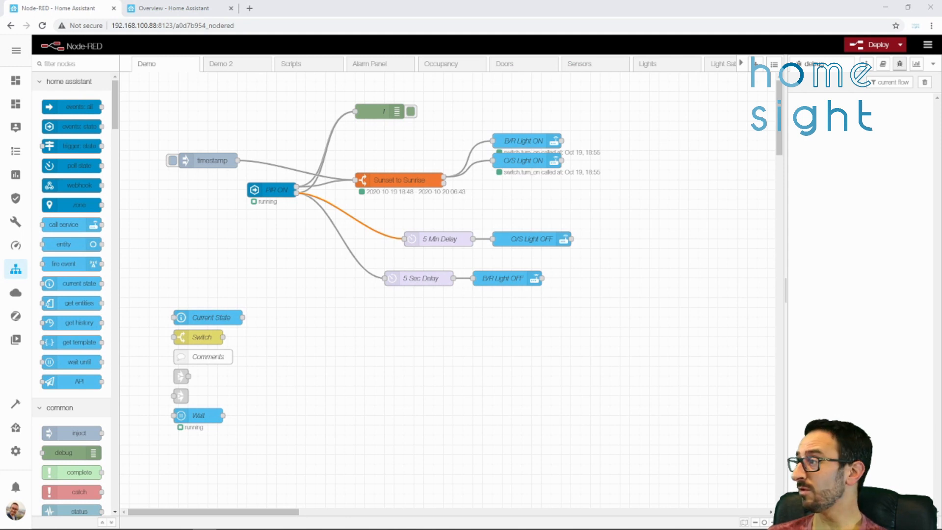
double_click(773, 522)
scroll(597, 257, "up", 1)
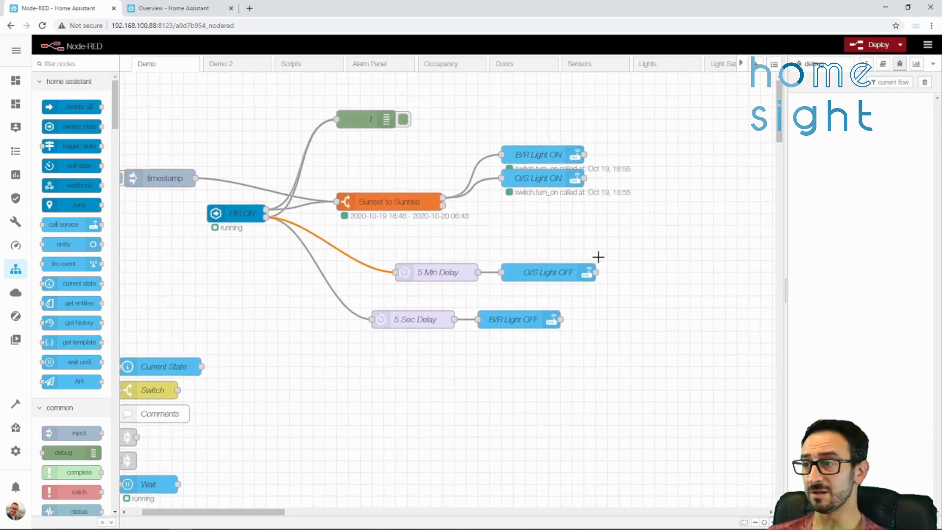
scroll(565, 283, "left", 1)
scroll(564, 282, "left", 1)
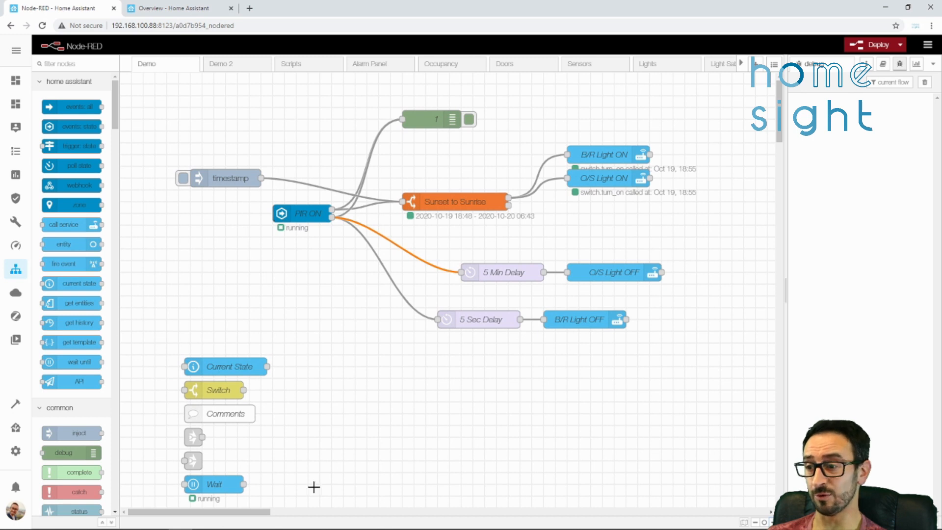
left_click(274, 512)
left_click_drag(274, 513, 128, 510)
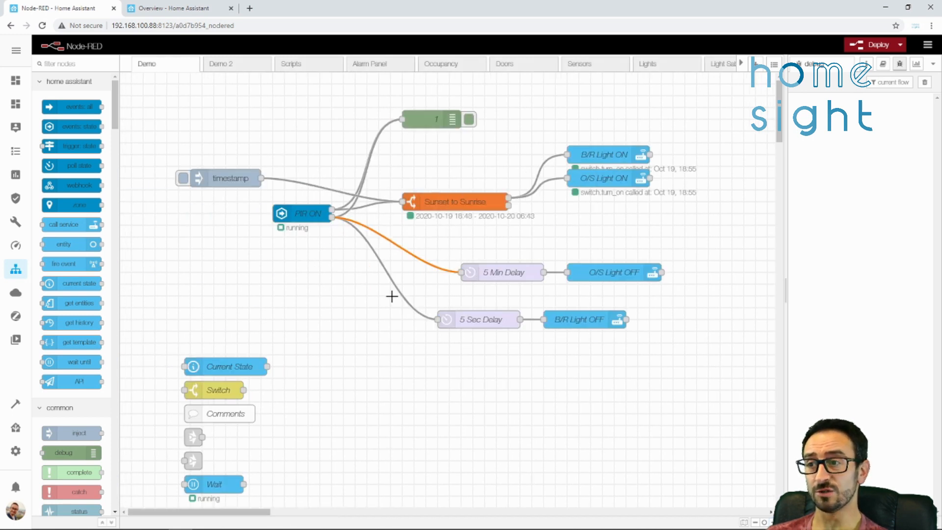
left_click(449, 244)
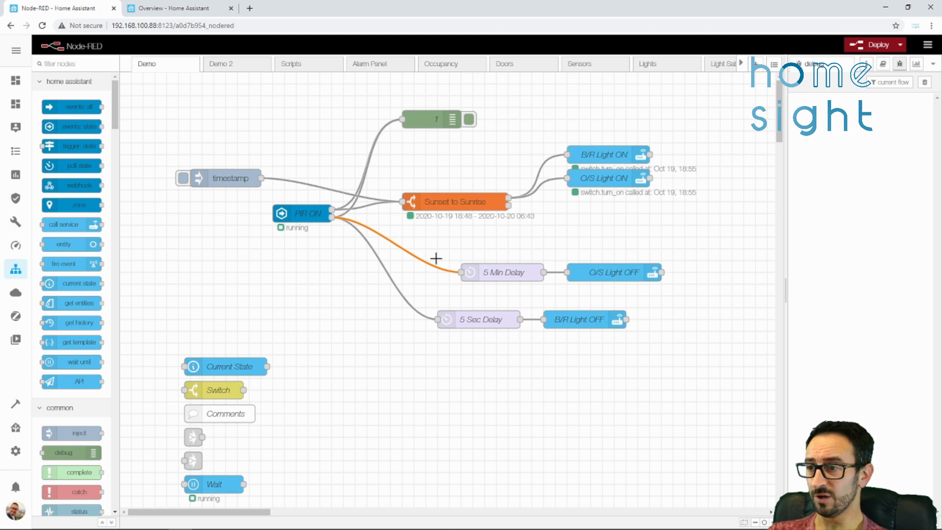
left_click_drag(722, 257, 419, 356)
left_click_drag(525, 279, 632, 281)
Delete the two wires running from PIR ON to the 5 Sec Delay and 5 Min Delay nodes
left_click(492, 294)
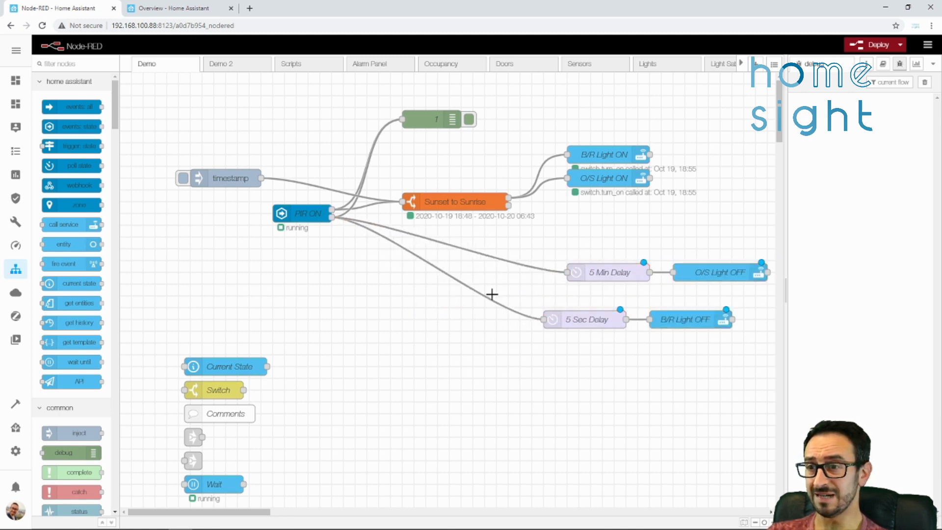
key("Delete")
left_click(422, 248)
key("Delete")
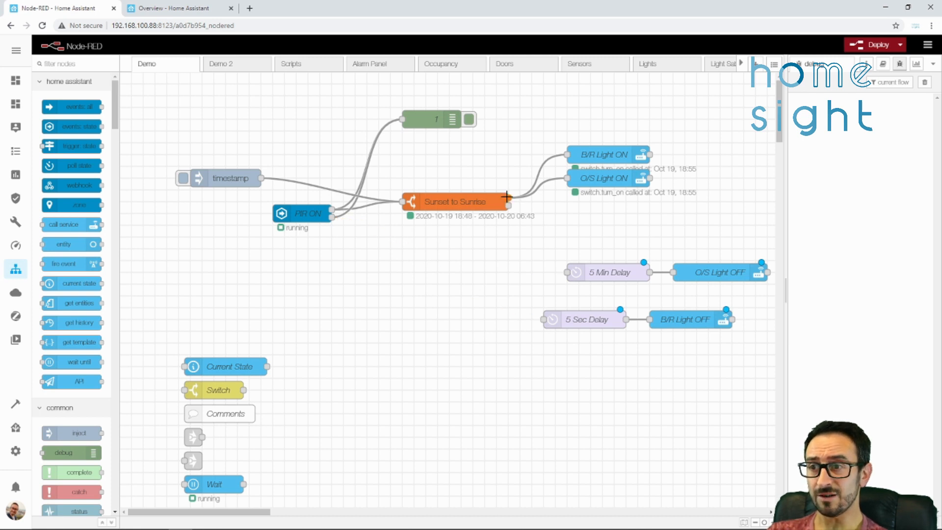
Wire the first Sunset to Sunrise output to both delays, and shift Sunset to Sunrise and PIR ON left
left_click_drag(509, 198, 568, 272)
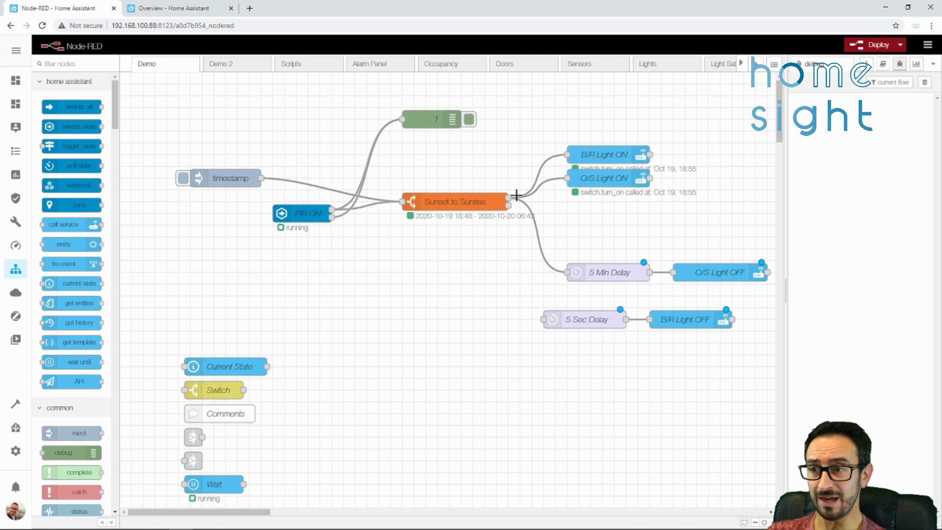
left_click_drag(511, 198, 545, 320)
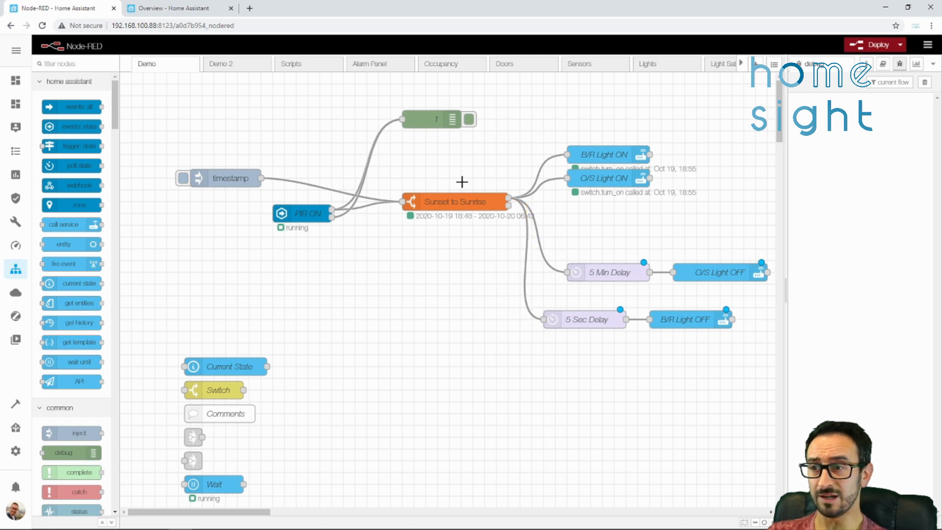
left_click_drag(456, 201, 421, 213)
left_click_drag(318, 218, 283, 218)
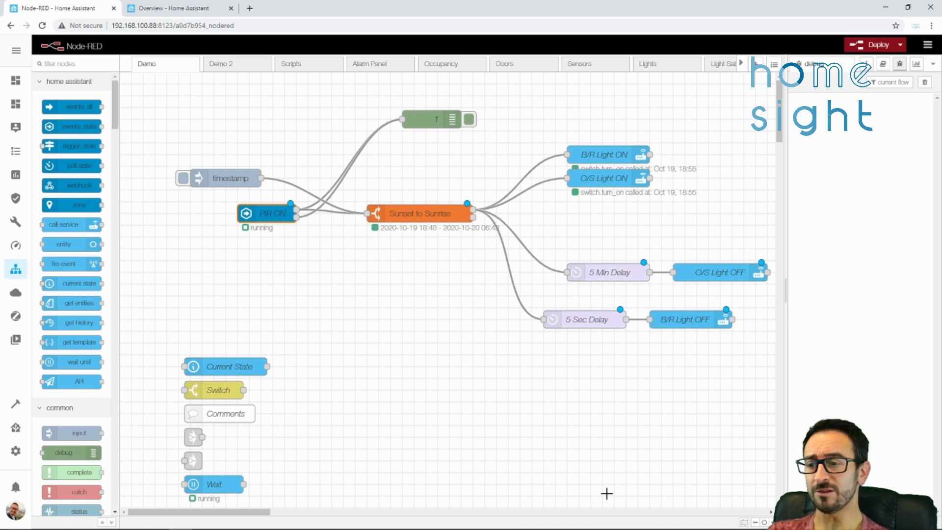
Move the spare Current State node up between O/S Light ON and the 5 Min Delay
left_click(770, 513)
left_click(771, 512)
left_click(770, 513)
left_click(770, 512)
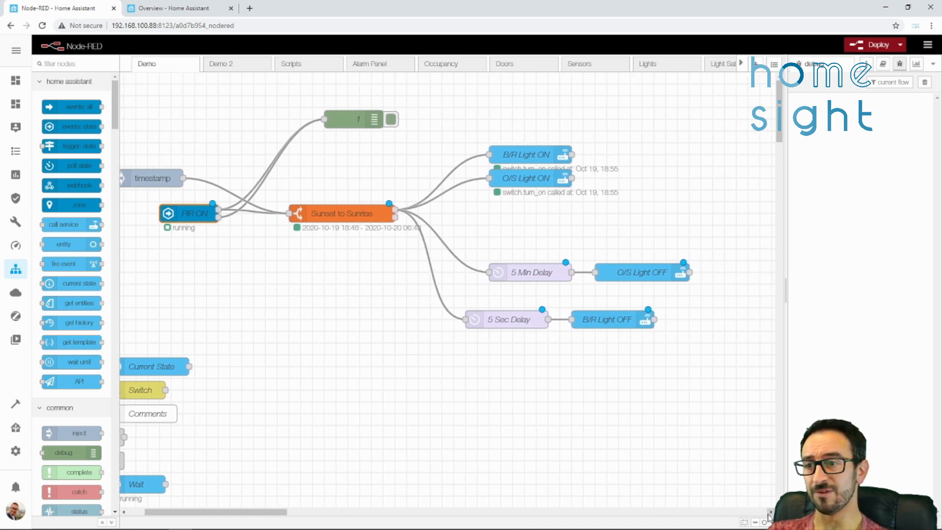
left_click(770, 513)
left_click(770, 513)
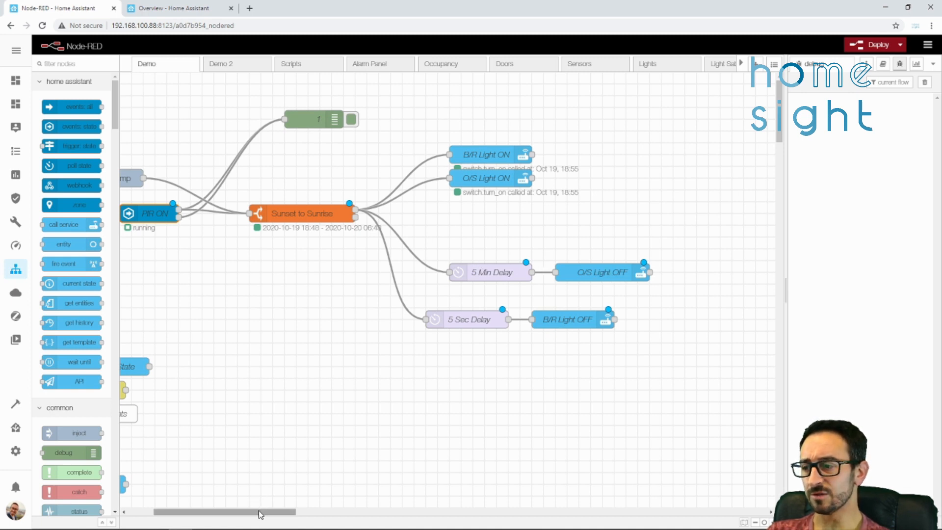
left_click_drag(259, 512, 240, 513)
left_click_drag(209, 376, 416, 294)
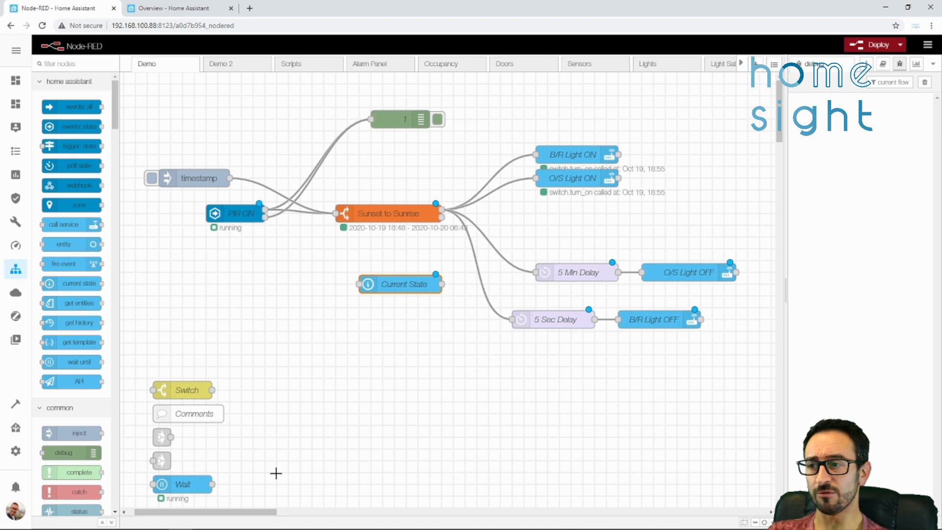
left_click_drag(248, 511, 278, 511)
left_click_drag(255, 290, 413, 226)
double_click(425, 226)
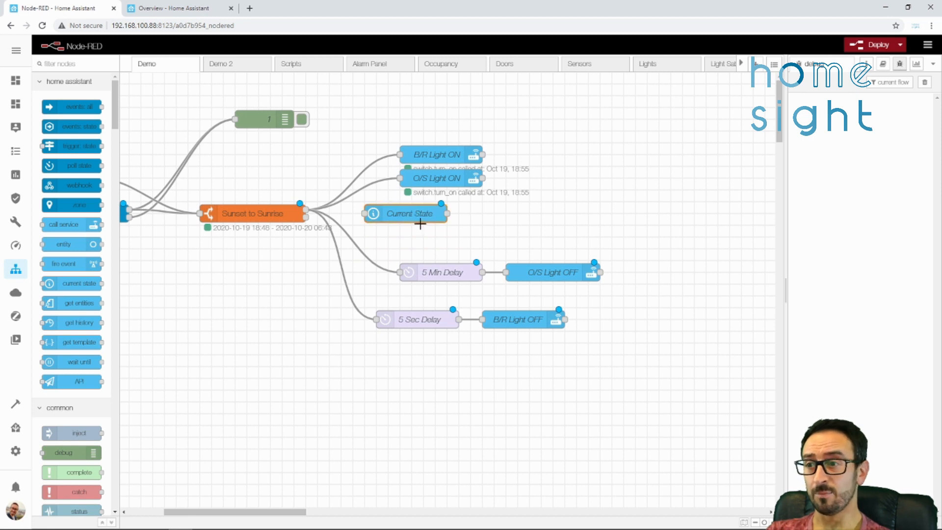
Replace the wire from Sunset to Sunrise to the 5 Min Delay with one leading to Current State
left_click(362, 250)
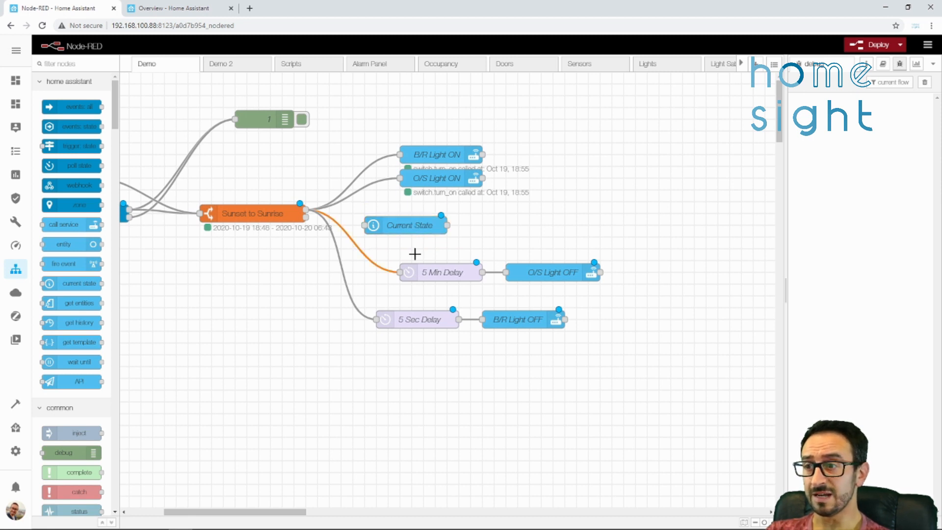
key("Delete")
left_click_drag(307, 208, 365, 225)
Move the 5 Min Delay pair and O/S Light ON beyond Current State, deleting O/S Light ON's wire from Sunset to Sunrise
left_click_drag(634, 256, 515, 272)
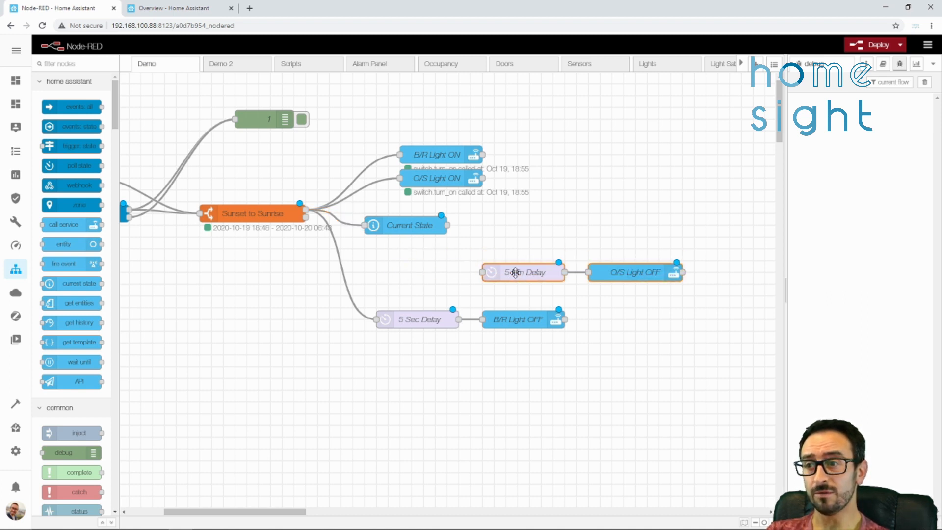
left_click_drag(438, 185, 527, 251)
left_click(466, 212)
key("Delete")
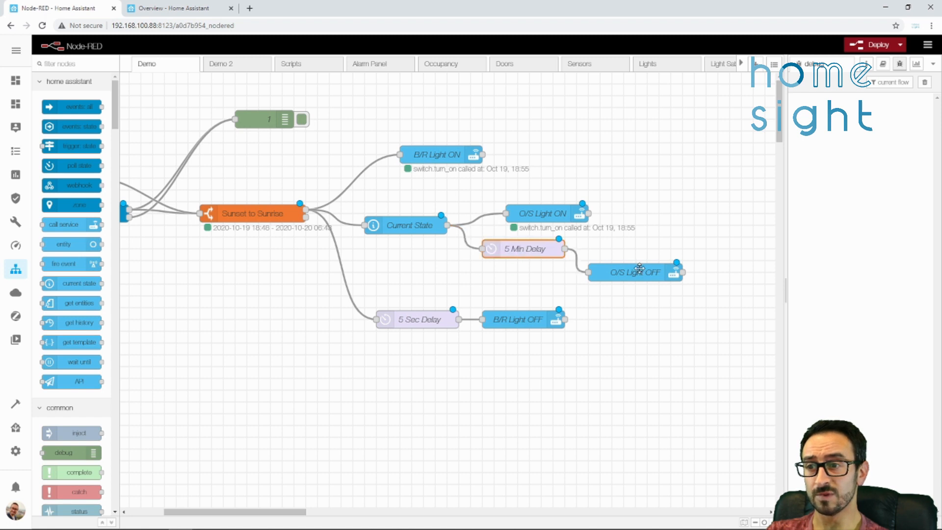
Line up the 5 Min Delay and O/S Light OFF beneath O/S Light ON, and move B/R Light ON just above the 5 Sec Delay
left_click_drag(639, 268, 663, 245)
left_click_drag(515, 255, 557, 252)
left_click(435, 156)
left_click_drag(435, 156, 429, 291)
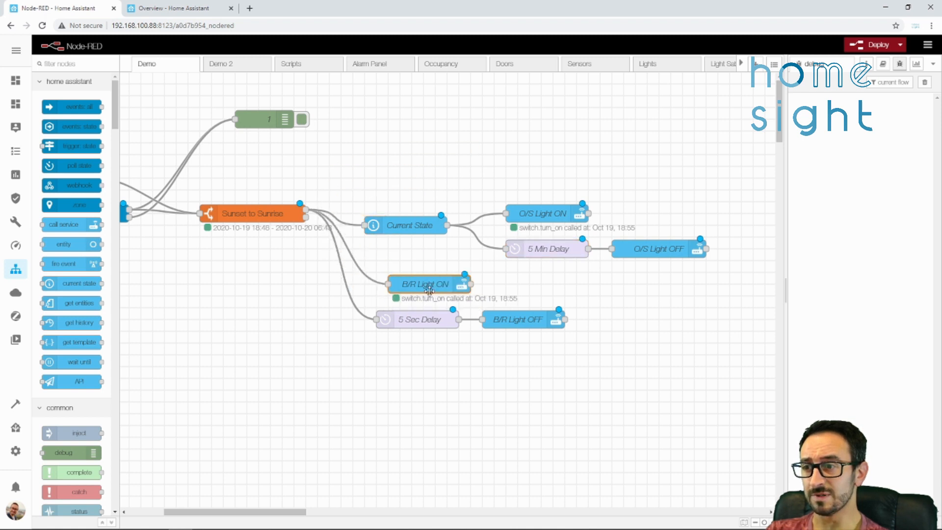
Rename the Current State node as O/S State and set its entity to switch.outside_light
left_click(405, 231)
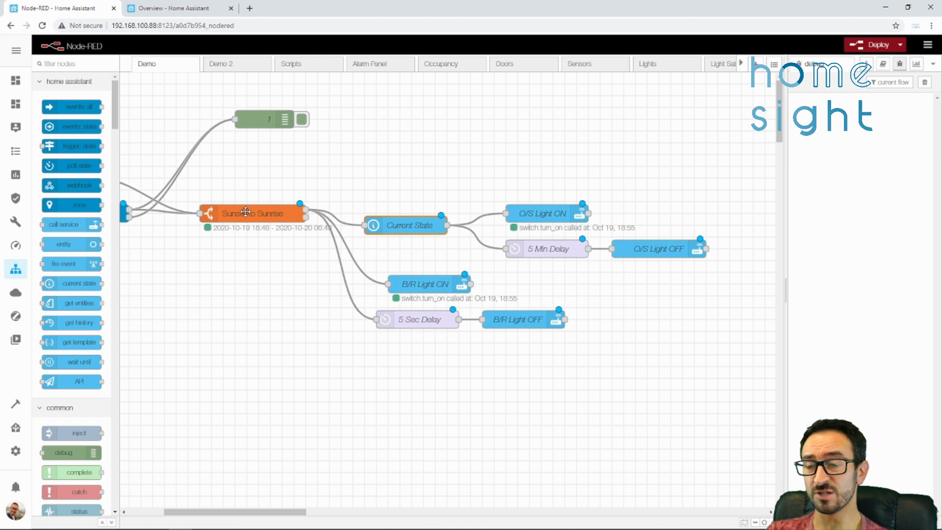
double_click(400, 225)
triple_click(620, 139)
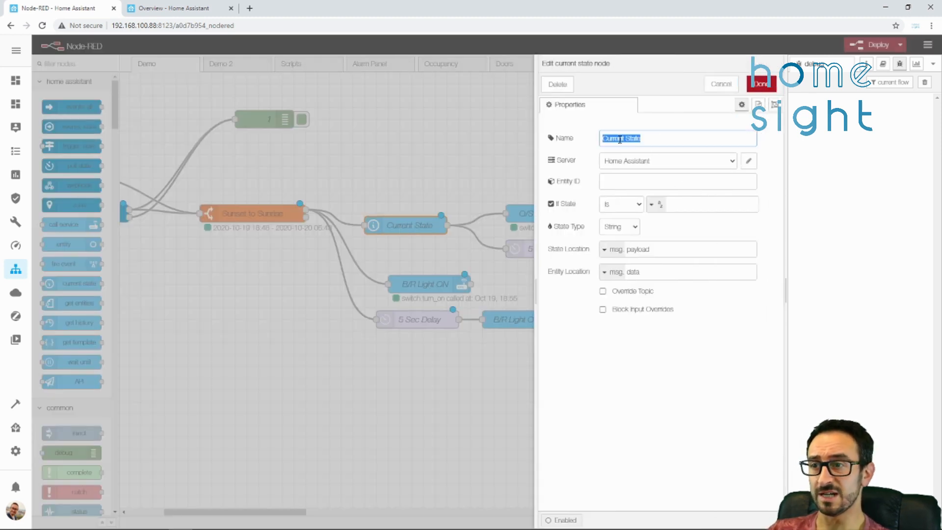
type("O/S")
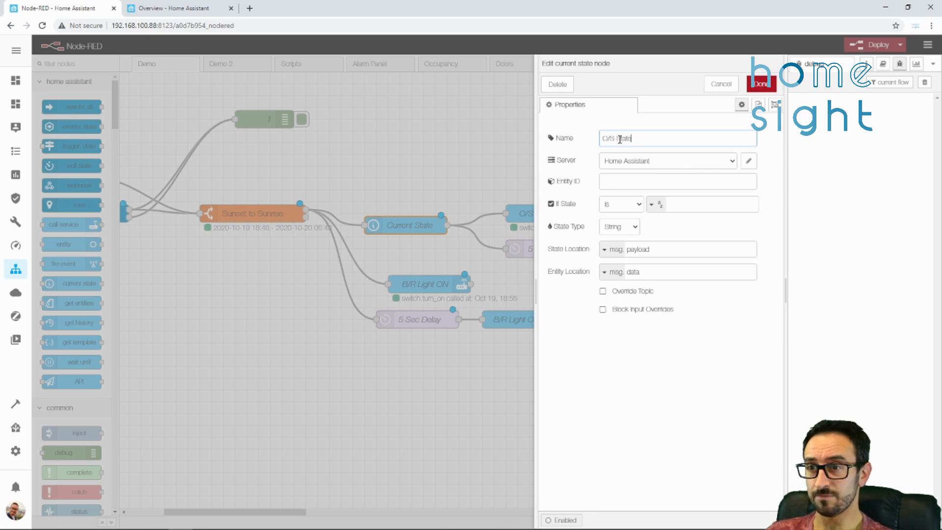
left_click(647, 178)
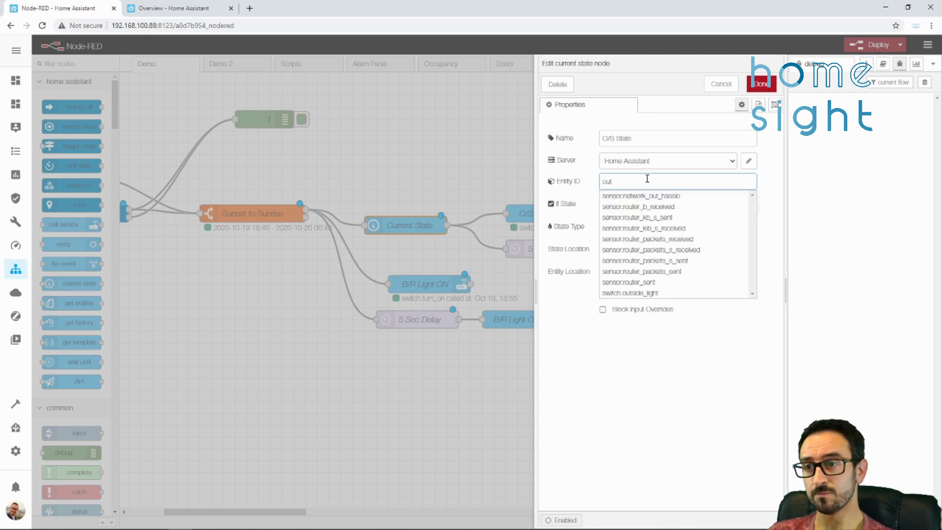
left_click(656, 293)
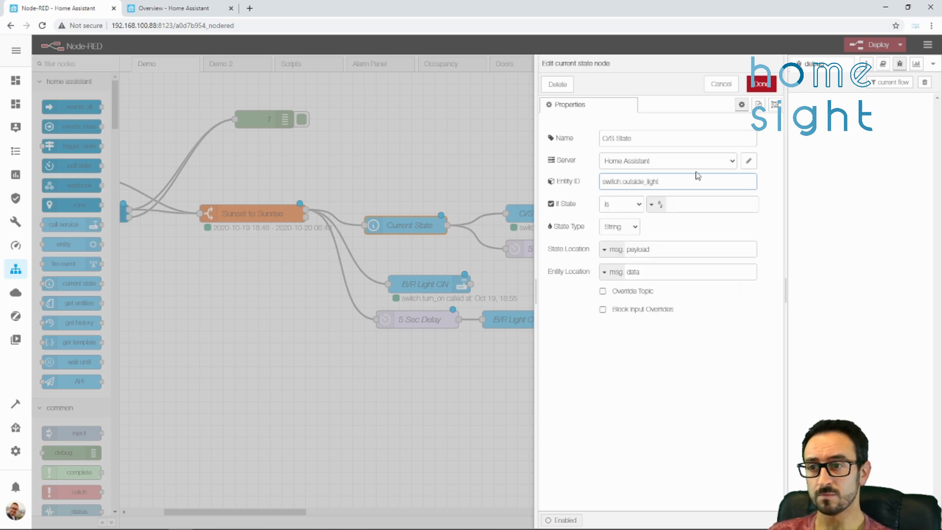
left_click(761, 84)
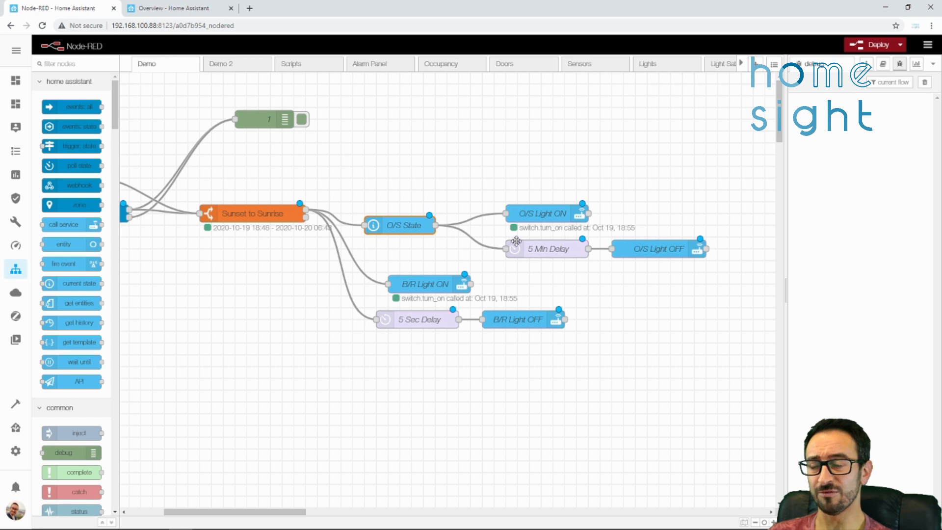
Set O/S State's If State condition to is off, and move the 5 Min Delay and O/S Light OFF above O/S Light ON
double_click(418, 229)
left_click(675, 209)
type("off")
left_click(761, 84)
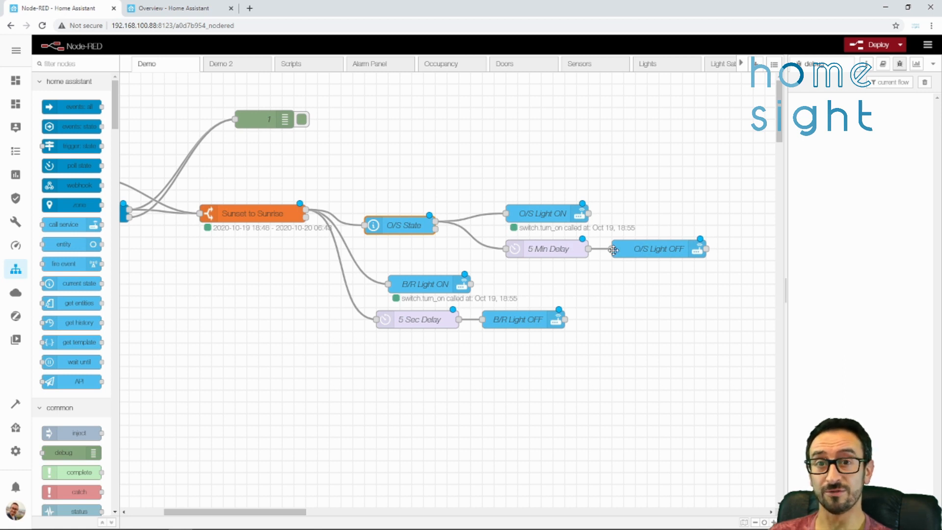
left_click_drag(720, 231, 530, 198)
left_click(530, 260)
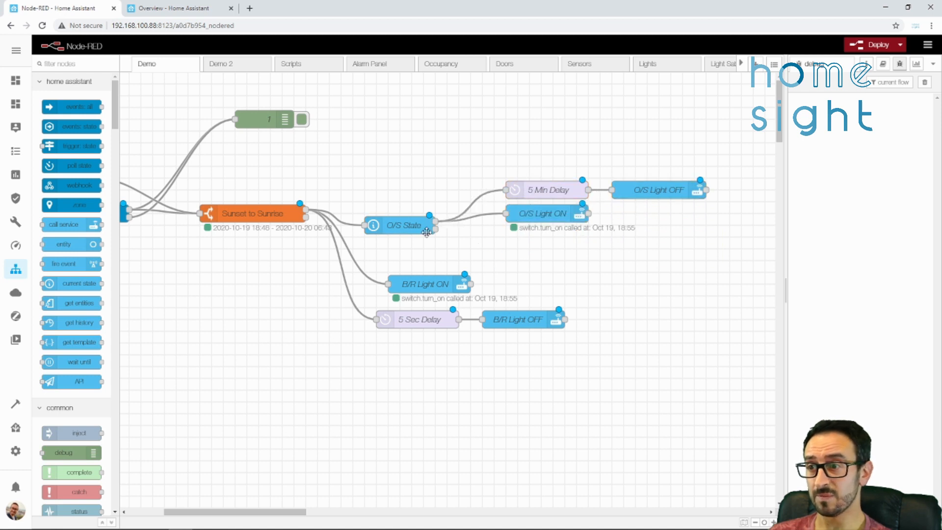
Duplicate O/S State below itself, rename the copy as B/R State and point it to the boot room light switch entity
left_click(417, 226)
key("ctrl+c")
key("ctrl+v")
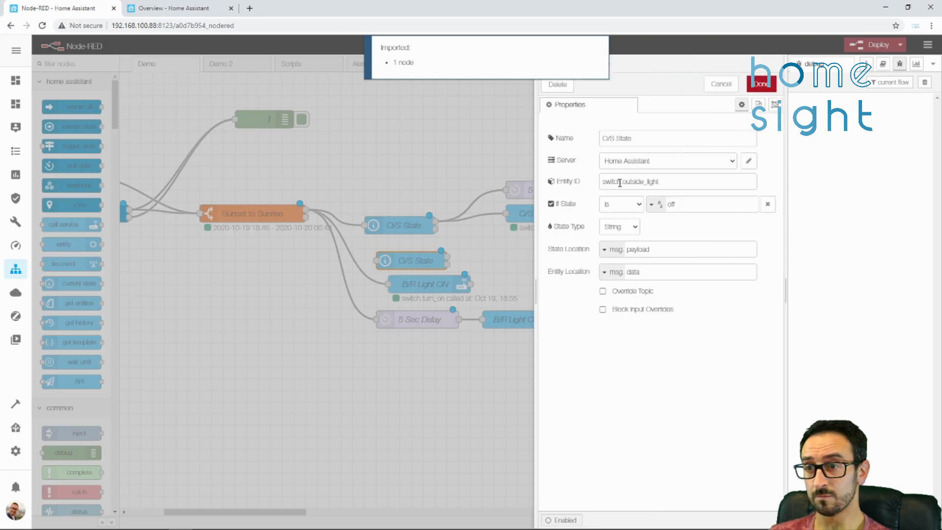
left_click_drag(615, 139, 560, 147)
type("B/R")
left_click_drag(698, 179, 456, 187)
type("boot")
left_click(664, 268)
left_click(761, 84)
Wire the first Sunset to Sunrise output to B/R State and delete its wire to B/R Light ON
left_click_drag(305, 210, 376, 261)
left_click(366, 276)
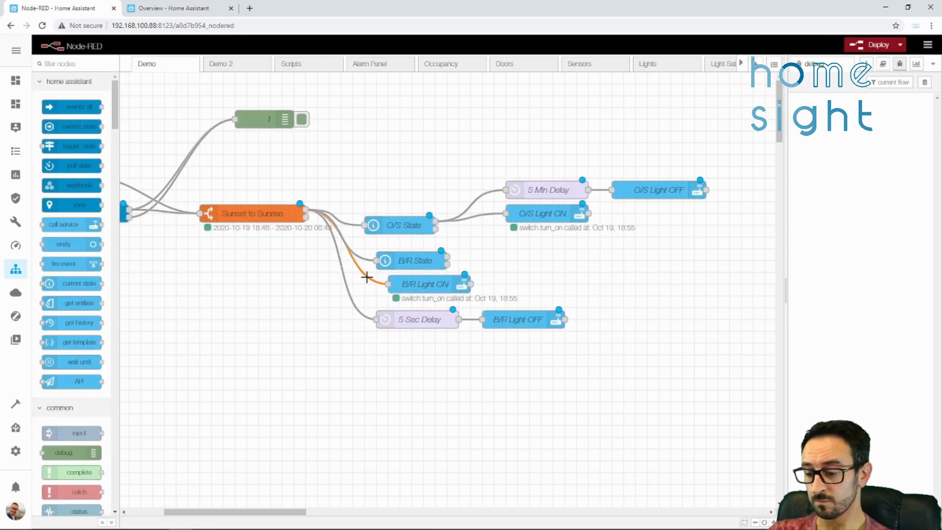
key("Delete")
Feed the 5 Sec Delay and B/R Light ON from B/R State's first output only, and lay the branch out like the O/S branch
left_click_drag(576, 343, 385, 275)
left_click_drag(433, 292, 551, 280)
left_click_drag(413, 262, 508, 273)
left_click_drag(435, 281, 494, 309)
left_click_drag(720, 343, 561, 286)
left_click(564, 217)
left_click_drag(564, 216, 564, 228)
left_click_drag(711, 236, 532, 310)
left_click_drag(552, 256, 552, 280)
left_click(712, 247)
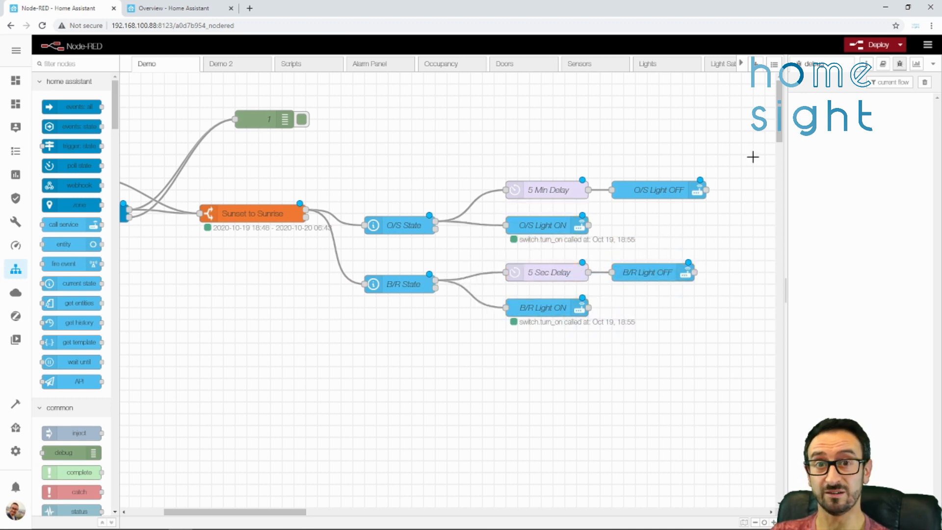
Deploy the updated flow and bring the whole light automation into view
left_click(872, 45)
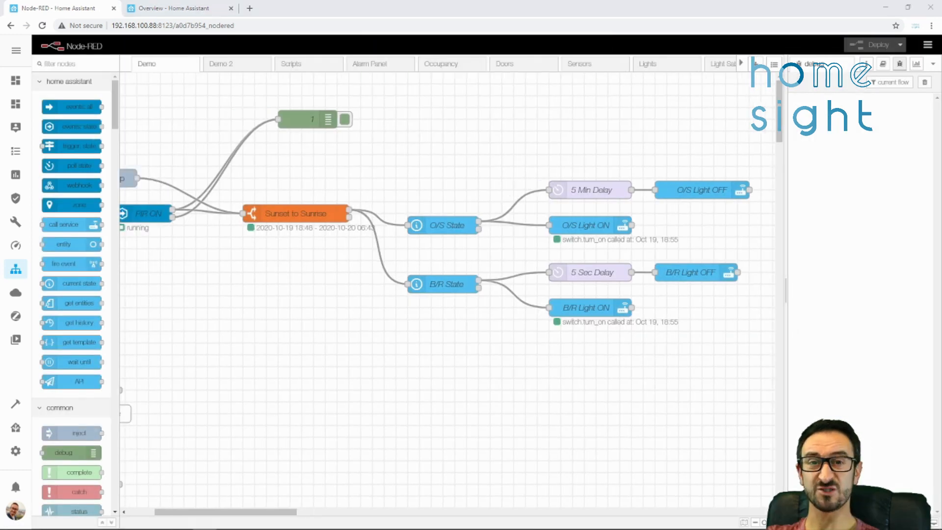
mouse_move(461, 529)
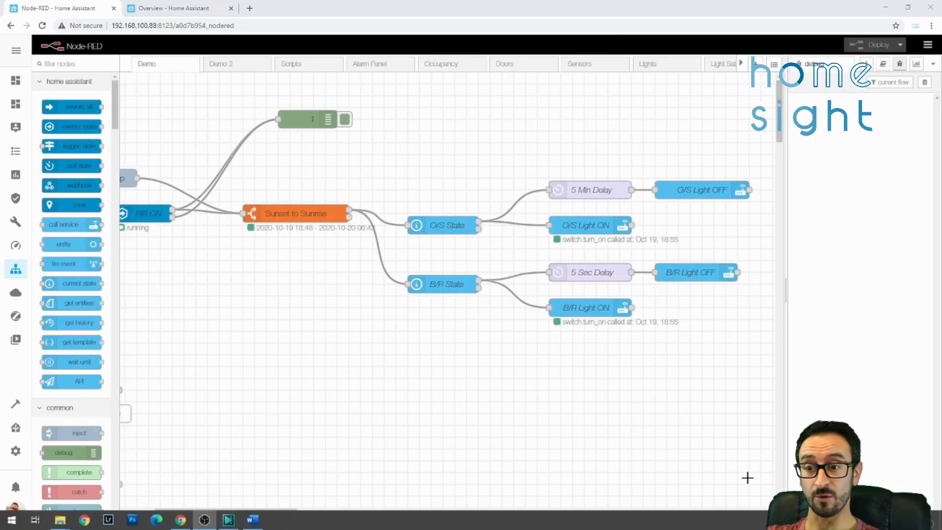
left_click(755, 523)
left_click_drag(288, 511, 280, 512)
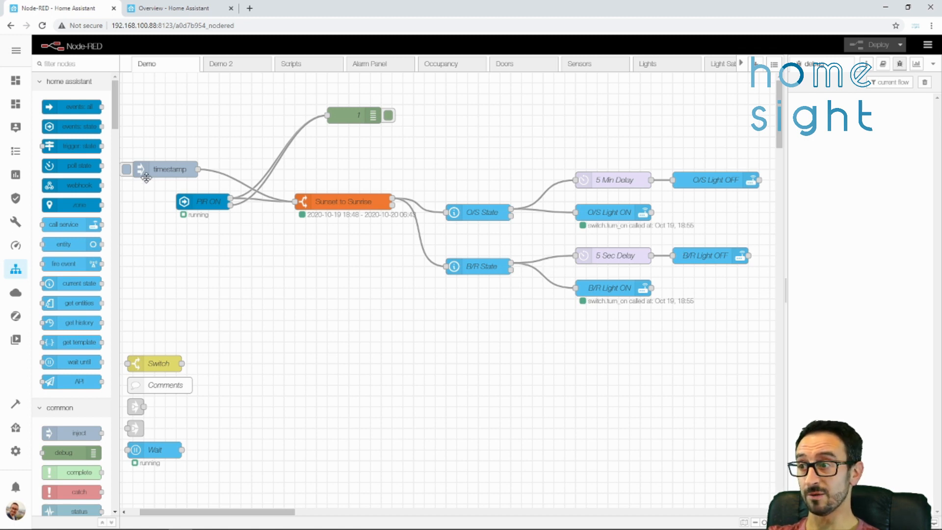
Switch to the Home Assistant Overview dashboard, check how the boot room light responds, and return to the Node-RED flow
left_click(166, 5)
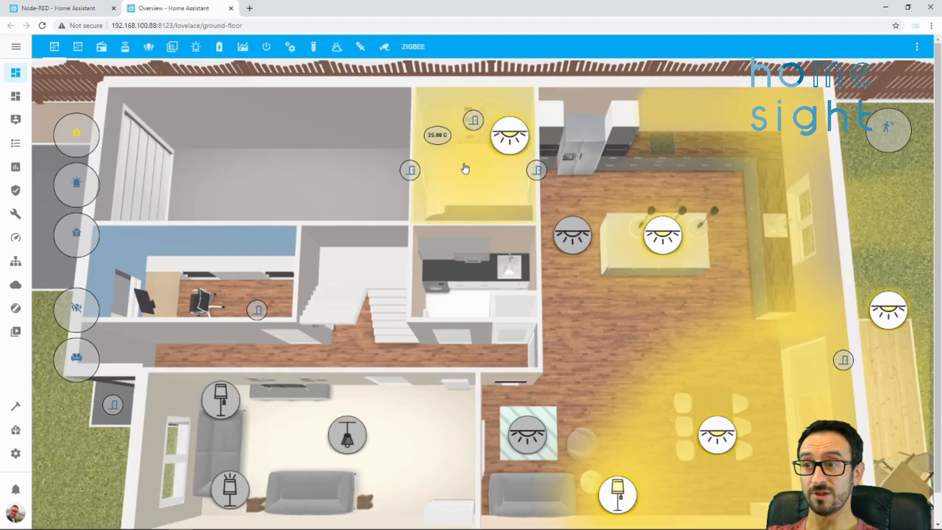
left_click(482, 175)
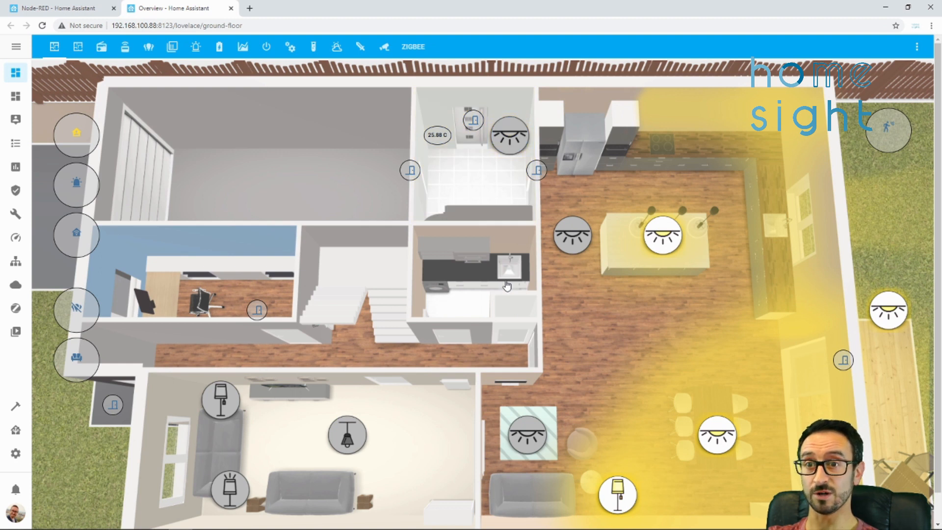
left_click(54, 8)
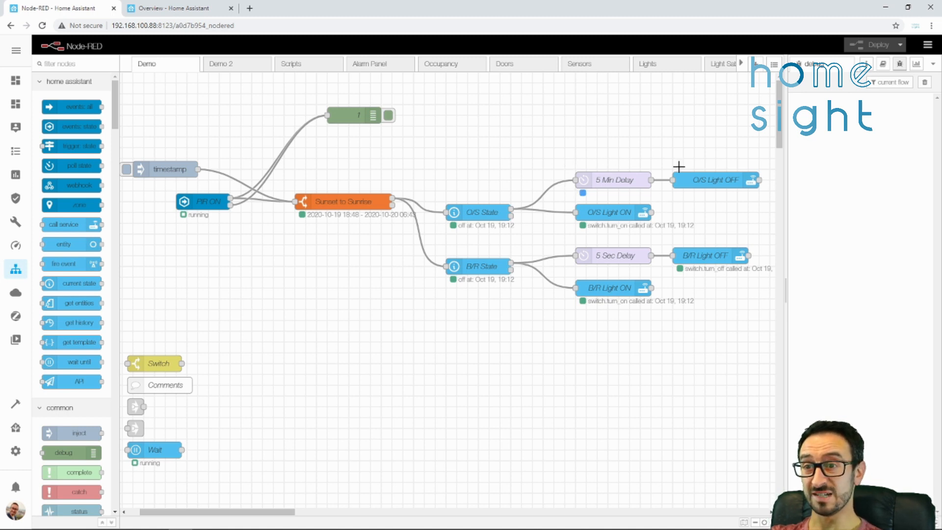
Turn off the outside light on the Home Assistant Overview dashboard and return to the Node-RED flow
left_click(191, 9)
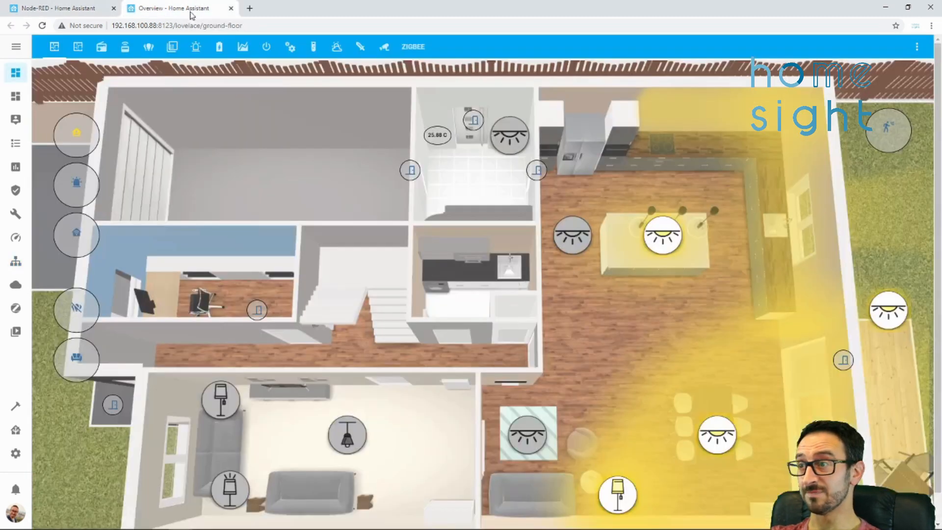
left_click(891, 313)
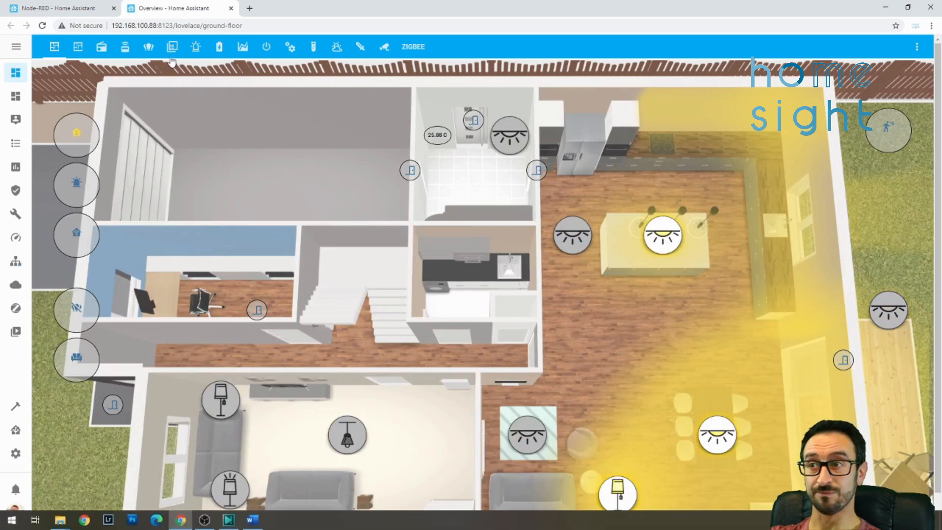
left_click(68, 11)
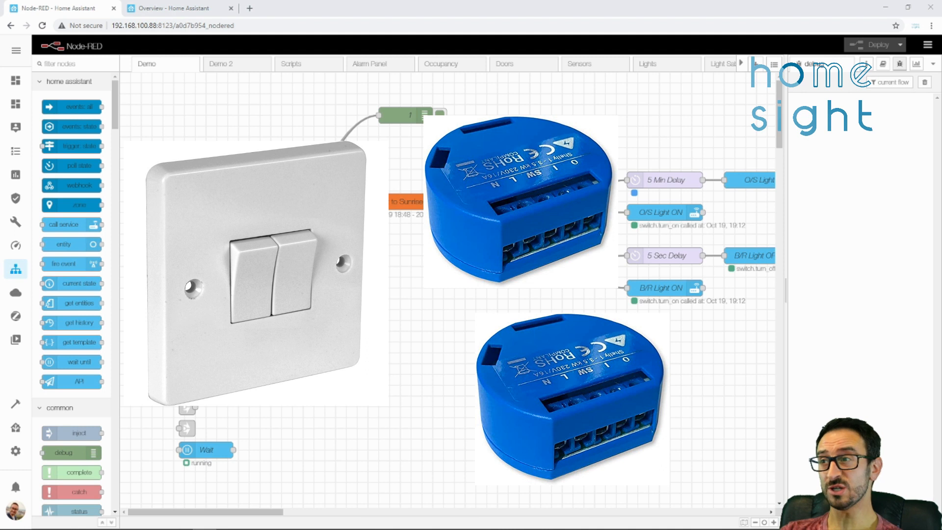
Turn off the boot room light on the Home Assistant Overview dashboard and return to the Node-RED flow
key("ctrl+Tab")
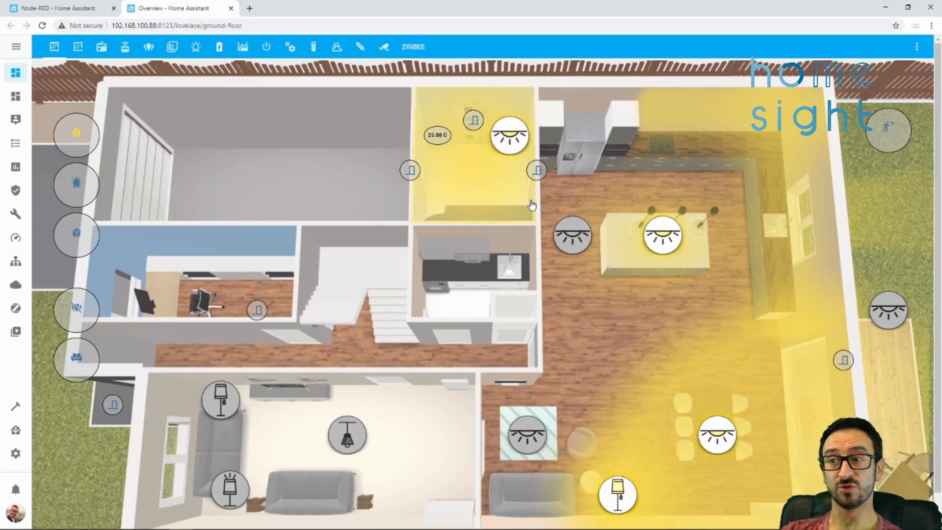
left_click(521, 212)
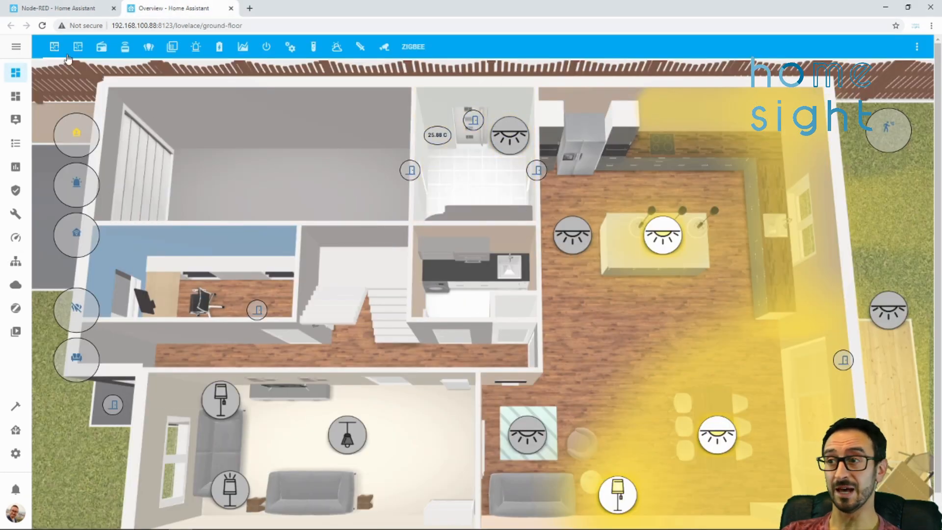
left_click(58, 8)
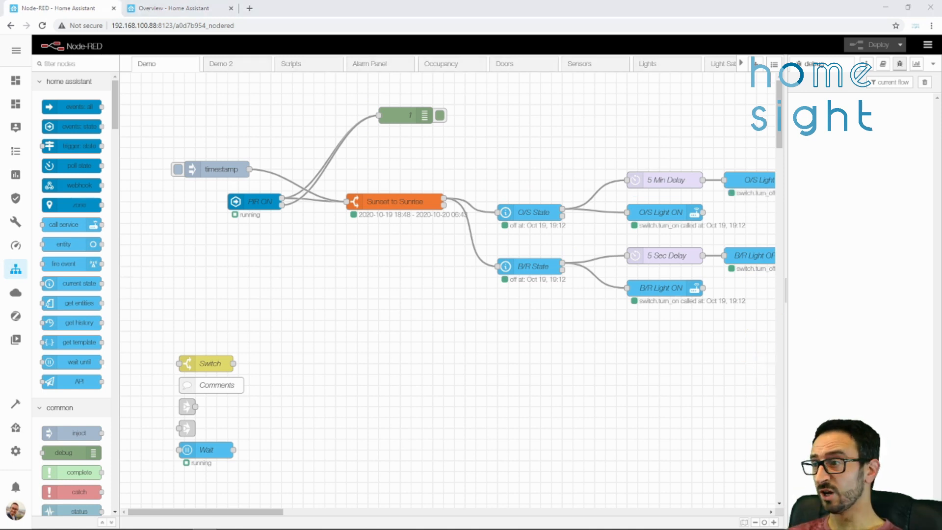
Add an events: state node named B/R On below the flow, for entity switch.boot_room_light with If State is on
left_click_drag(79, 127, 325, 400)
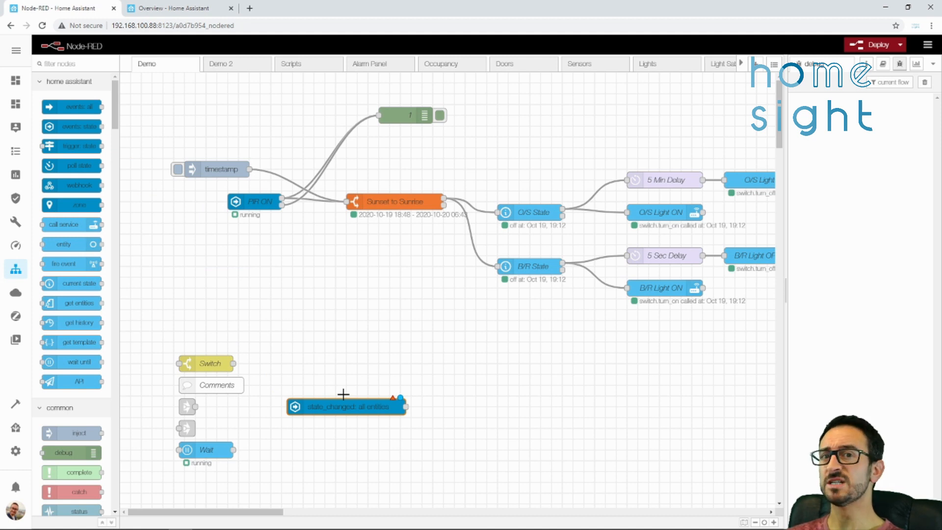
double_click(355, 406)
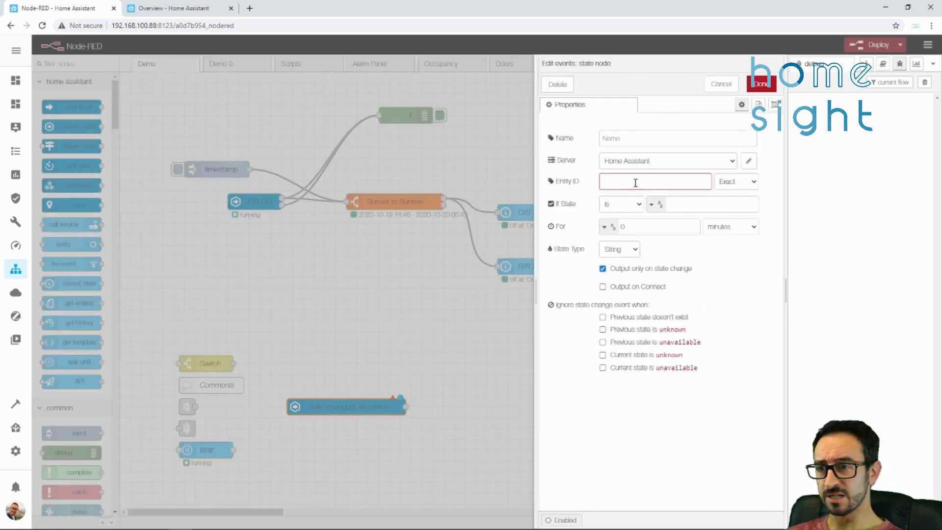
type("boot")
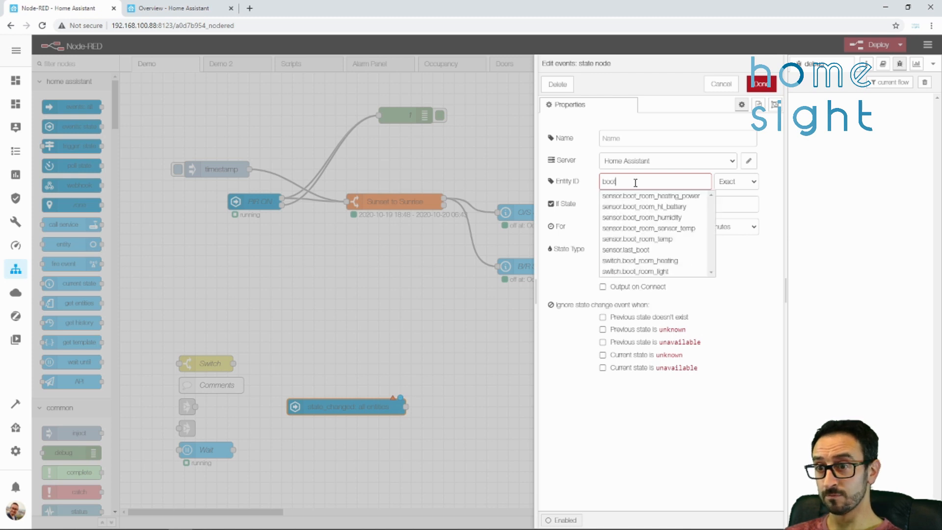
left_click(642, 271)
left_click(705, 207)
type("on")
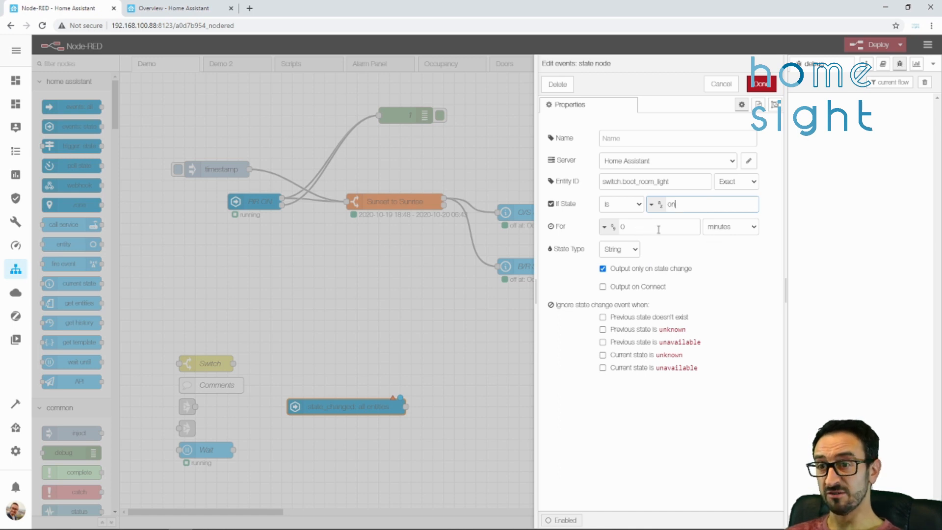
left_click(669, 144)
type("B/R On")
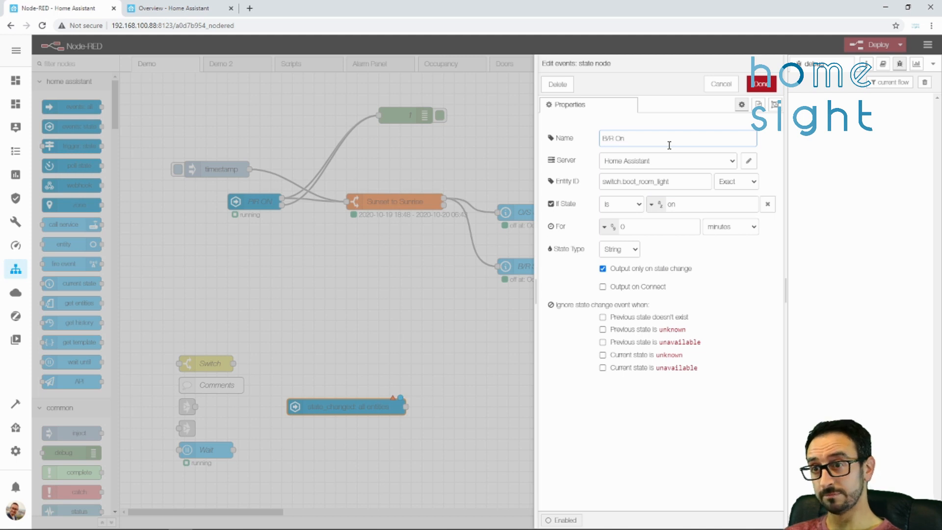
left_click(761, 84)
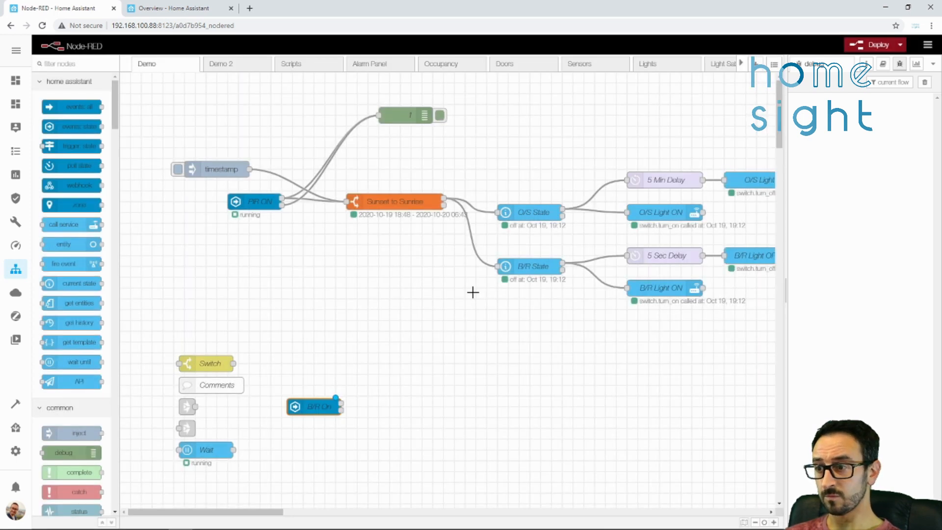
Place a copy of the spare Wait node beside B/R On and wire B/R On's 'If State' is true output to it
left_click(207, 449)
key("ctrl+c")
key("ctrl+v")
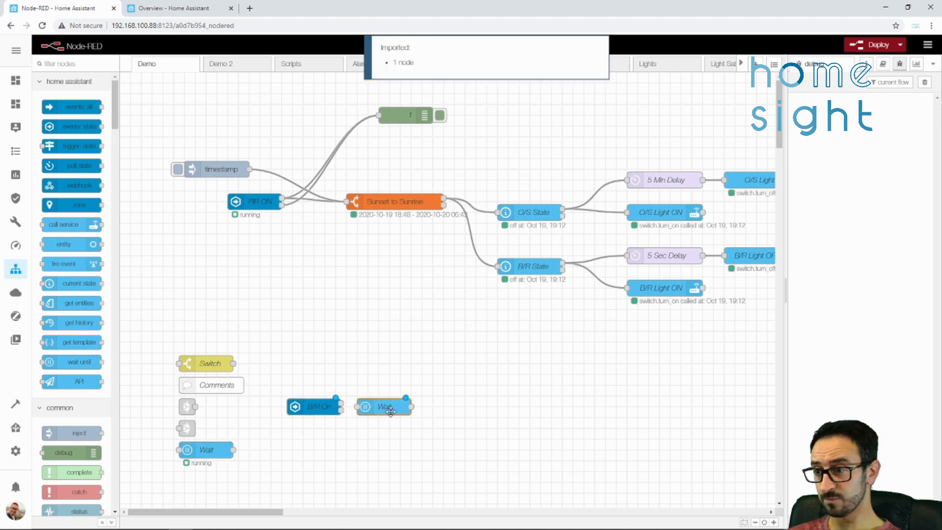
left_click(396, 407)
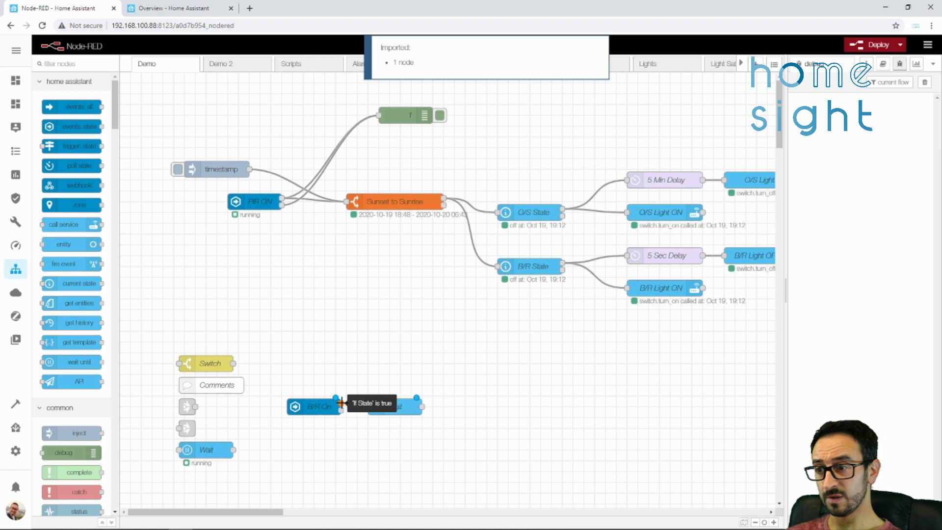
left_click_drag(342, 402, 369, 406)
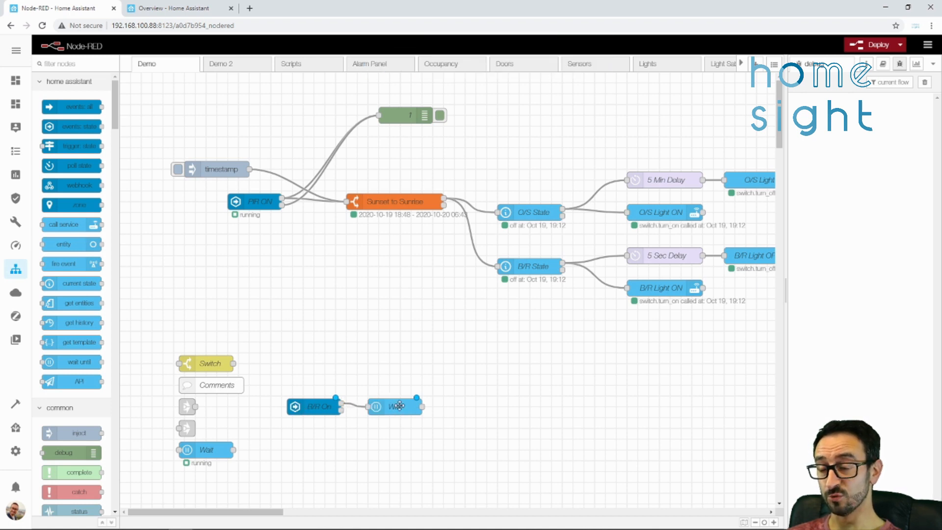
Configure the copied Wait node beside B/R On to wait until entity switch.boot_room_light has state off
double_click(397, 406)
left_click(679, 183)
type("boot")
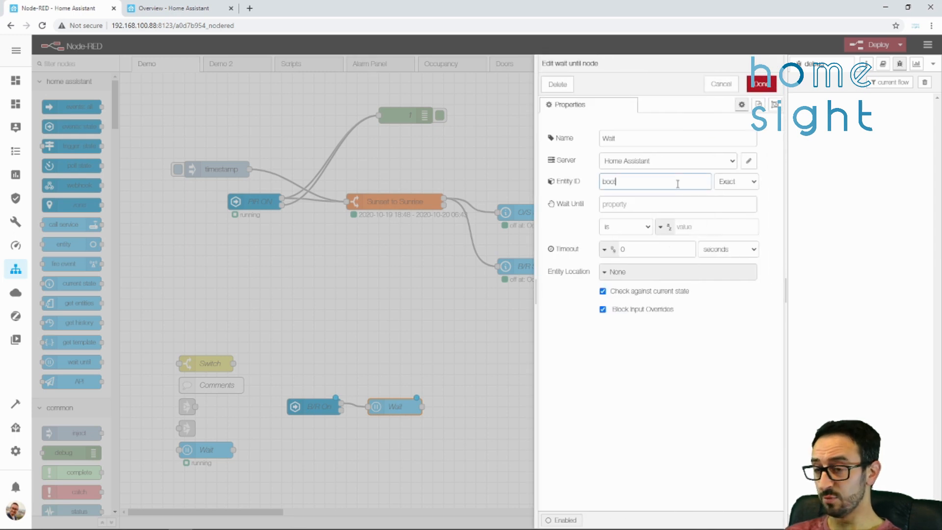
left_click(669, 271)
left_click(645, 205)
type("state")
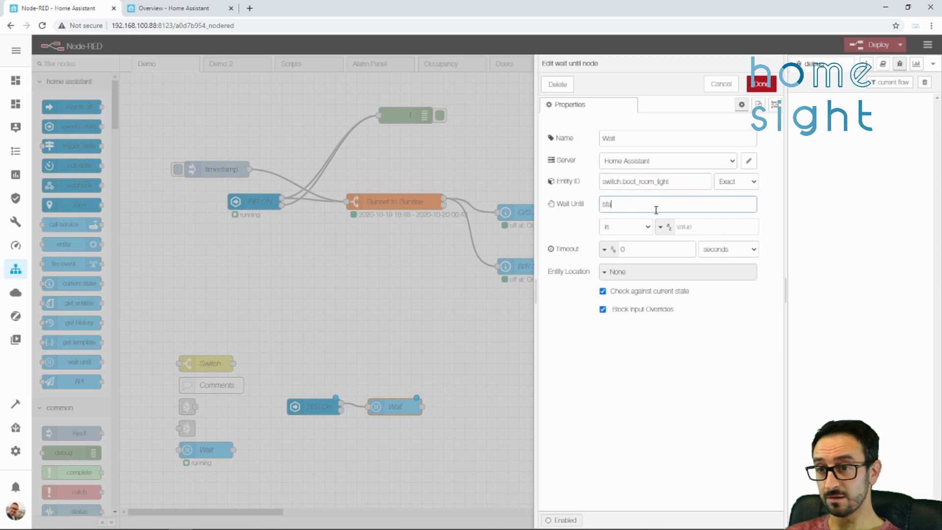
left_click_drag(655, 210, 552, 211)
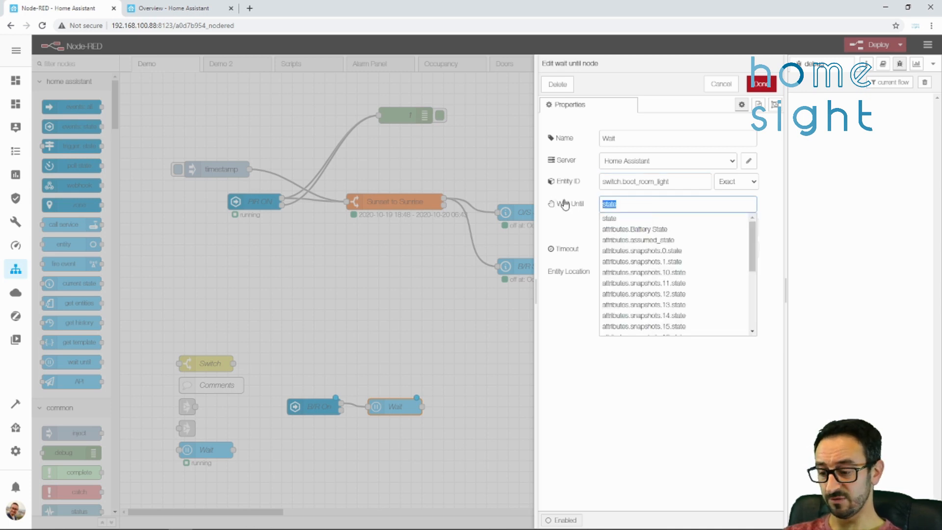
key("BackSpace")
mouse_move(753, 222)
left_mouse_down()
mouse_move(752, 315)
mouse_move(749, 221)
left_mouse_up()
type("sta")
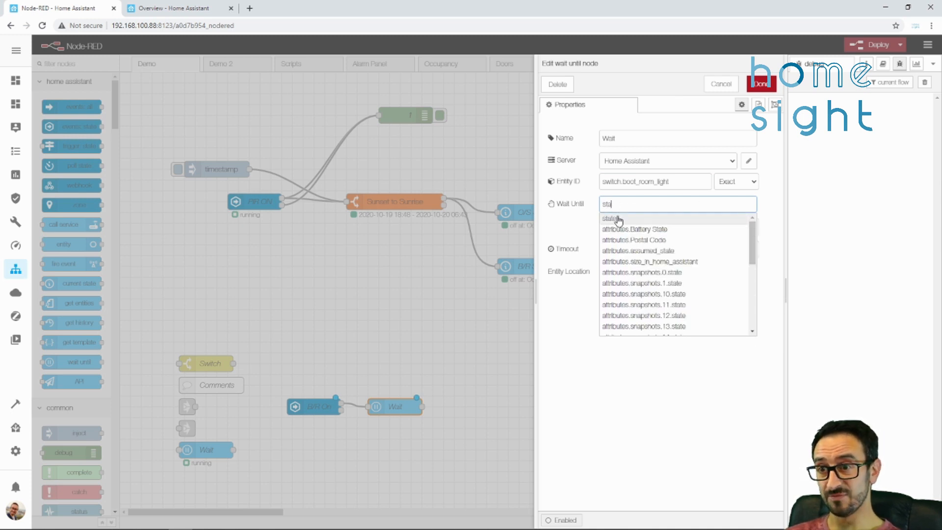
left_click(620, 220)
left_click(686, 227)
type("off")
Name the wait node B/R Off and set its timeout to 500 milliseconds
left_click(654, 136)
left_click_drag(682, 137, 534, 123)
type("B")
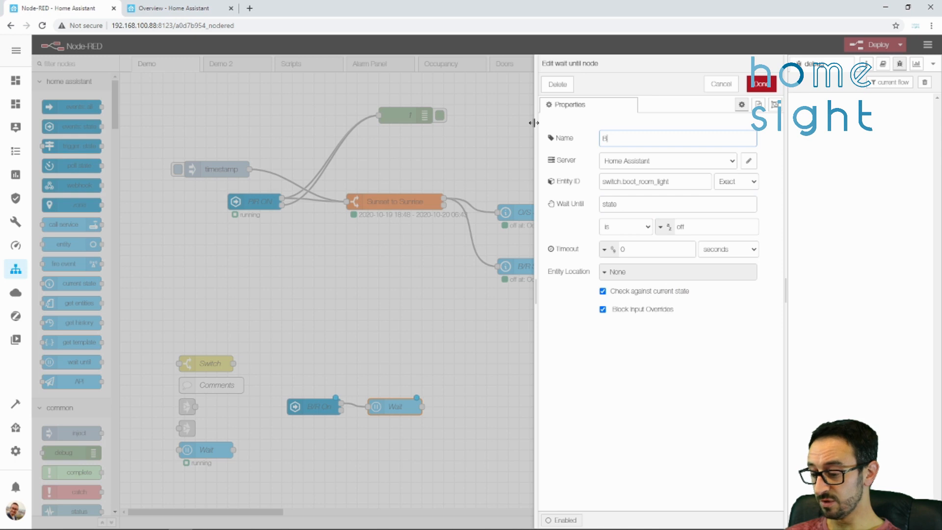
type("/R Off")
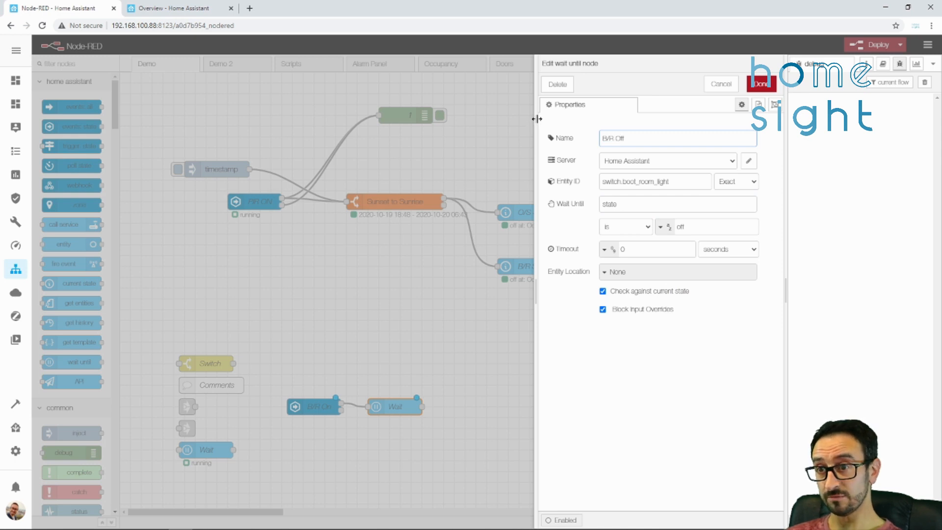
left_click_drag(646, 250, 612, 251)
type("5")
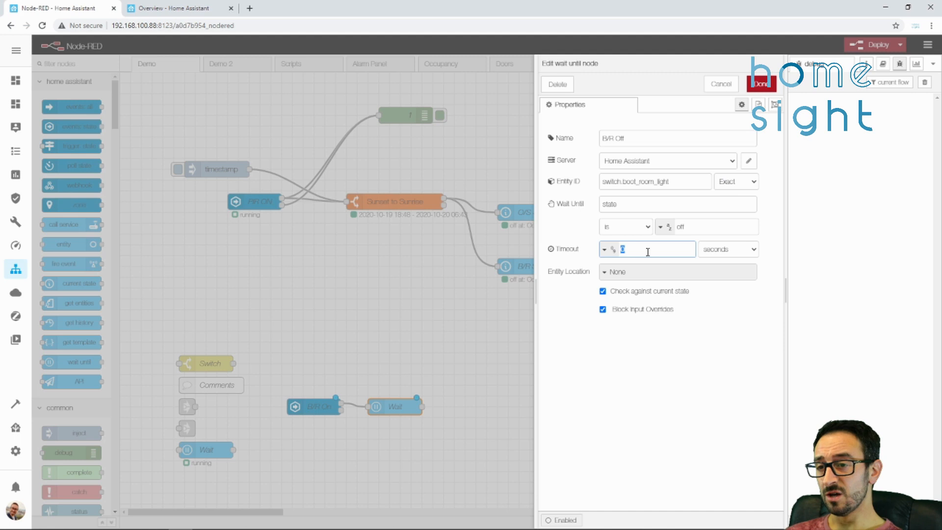
type("500")
left_click(753, 250)
left_click(744, 259)
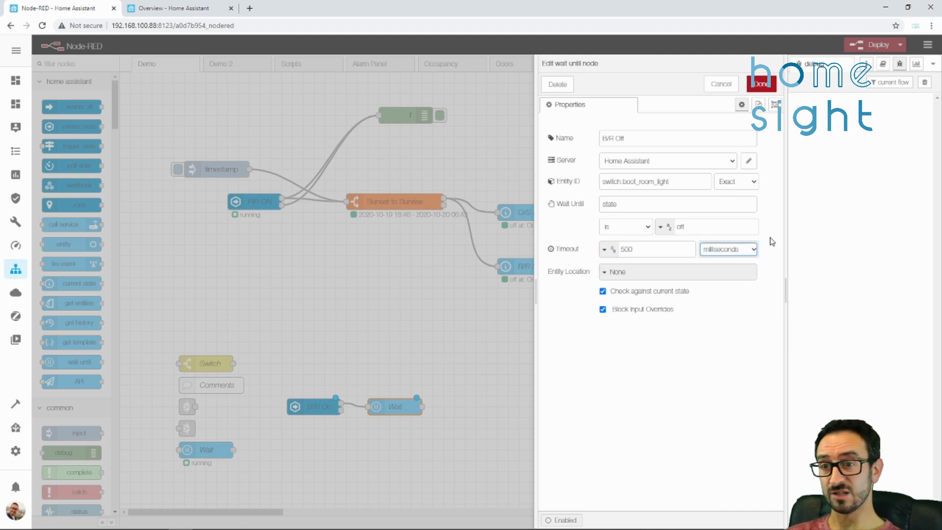
left_click(762, 84)
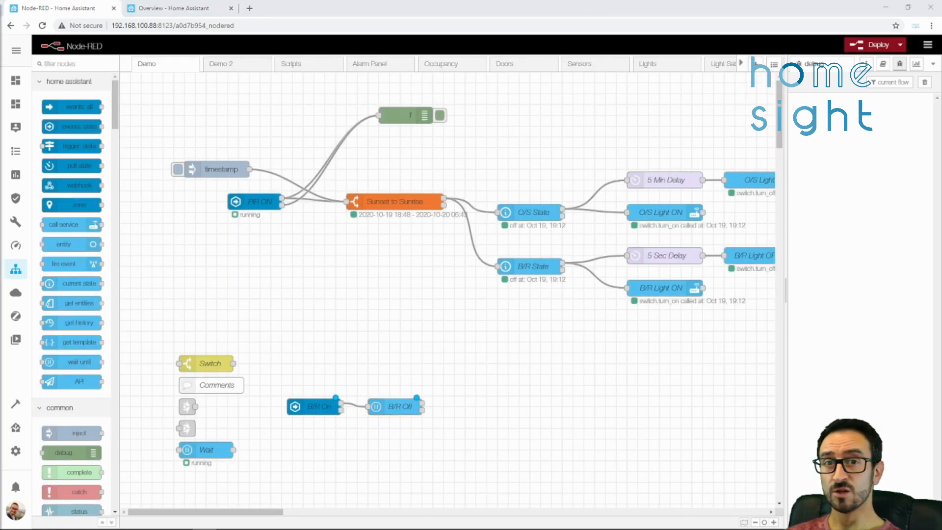
Add a debug node and a change node after B/R Off, and wire B/R Off's first output to the change node
left_click(92, 61)
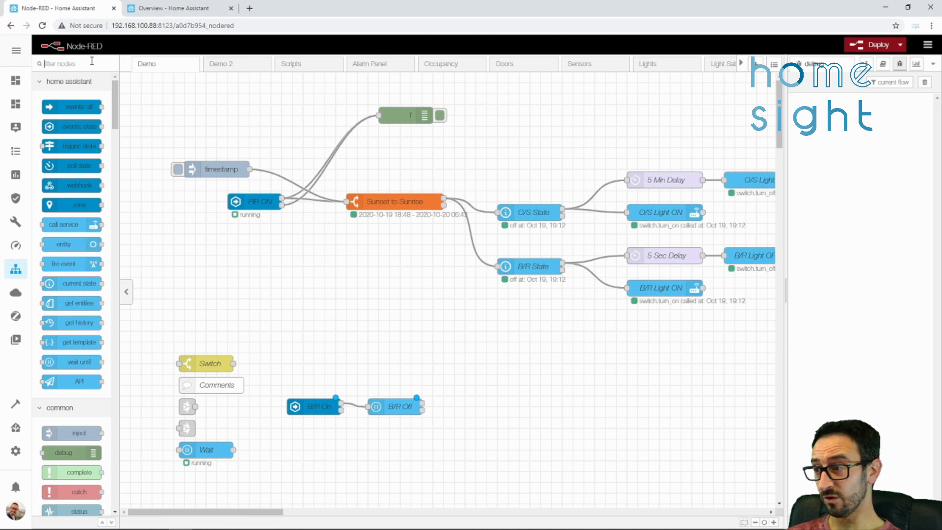
type("deb")
left_click_drag(86, 104, 584, 405)
left_click(113, 63)
type("change")
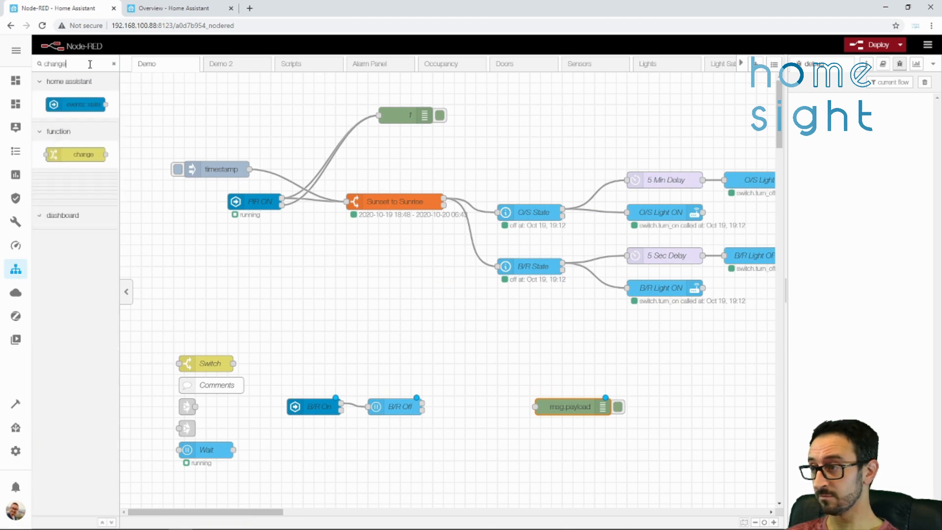
left_click_drag(83, 150, 483, 412)
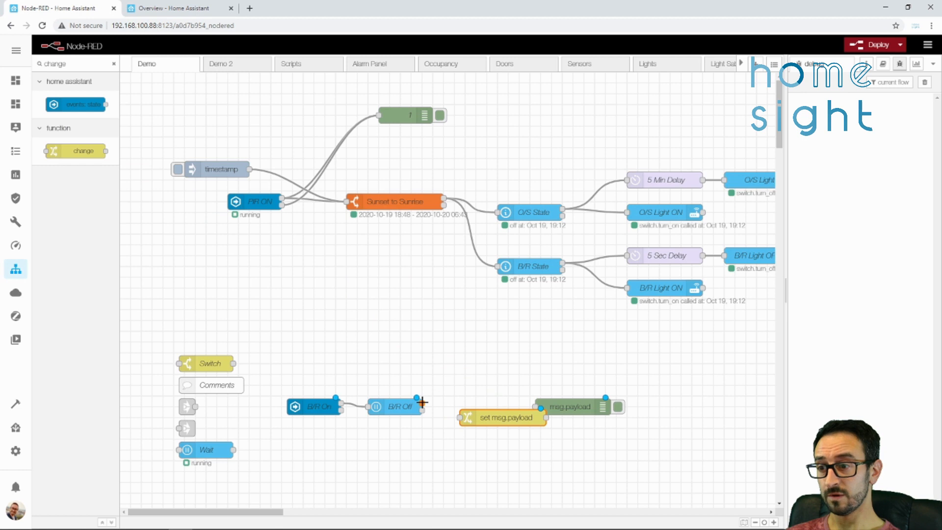
left_click_drag(422, 402, 454, 407)
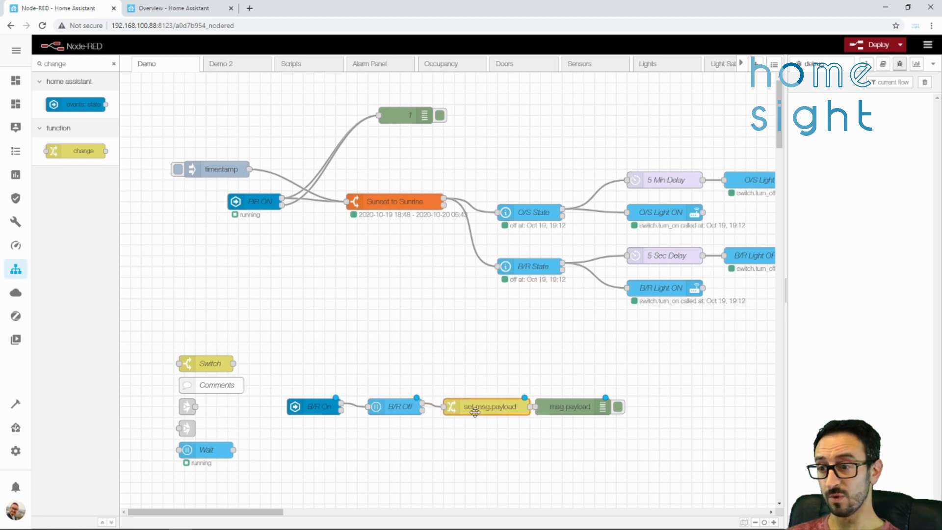
Review the settings of the B/R On event node and the B/R Off wait node
double_click(312, 407)
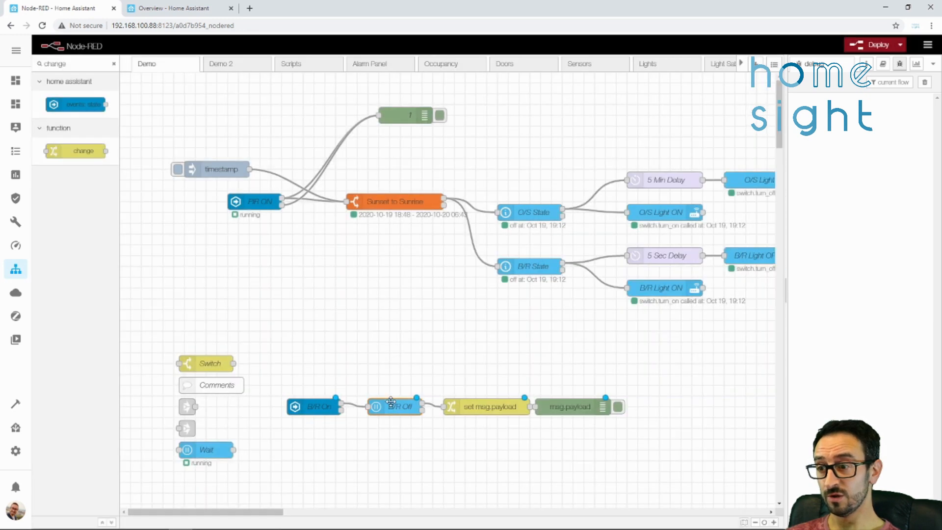
double_click(376, 406)
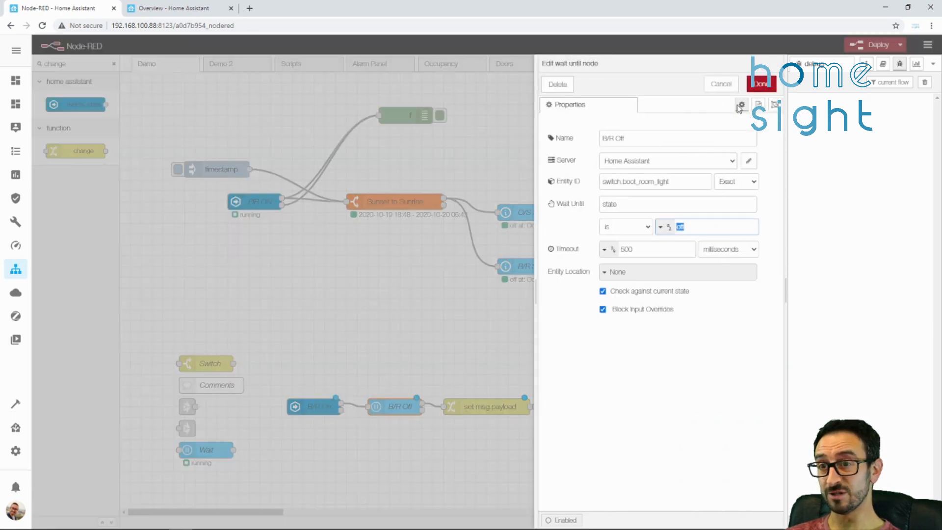
left_click(760, 84)
Make the change node set msg.payload to Boot Room Light Toggle and name it Toggle
double_click(513, 407)
left_click(673, 200)
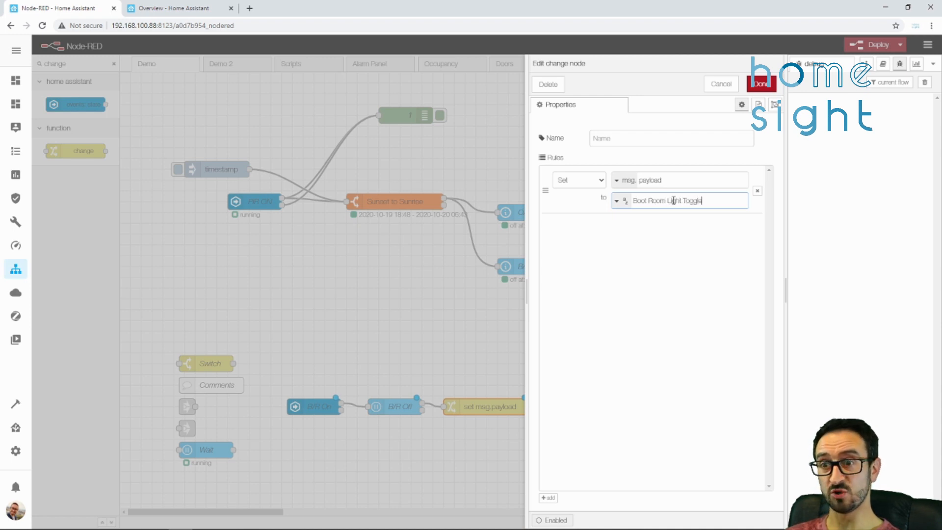
left_click(662, 138)
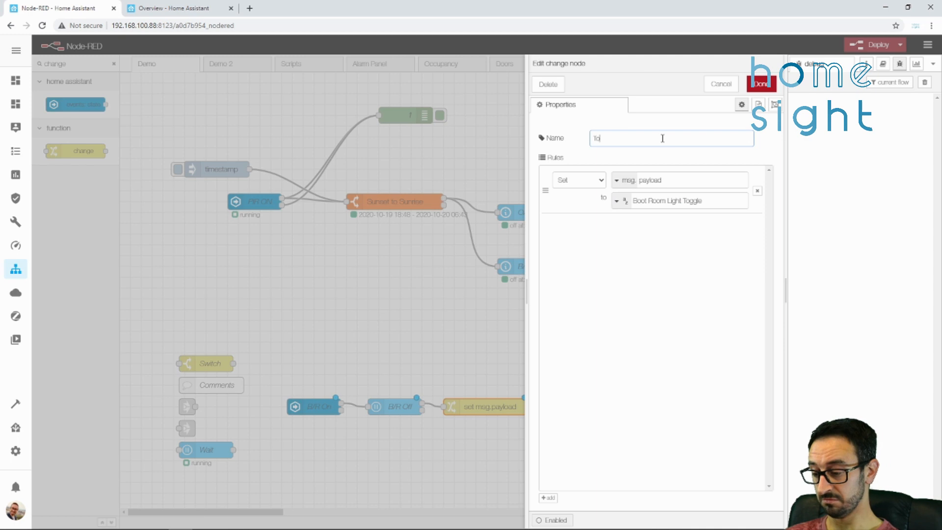
type("Toggle")
left_click(761, 84)
Wire the Toggle node to the msg.payload debug node and deploy the flow
mouse_move(589, 413)
left_mouse_down()
mouse_move(581, 407)
mouse_move(581, 418)
left_mouse_up()
left_click_drag(498, 406, 530, 405)
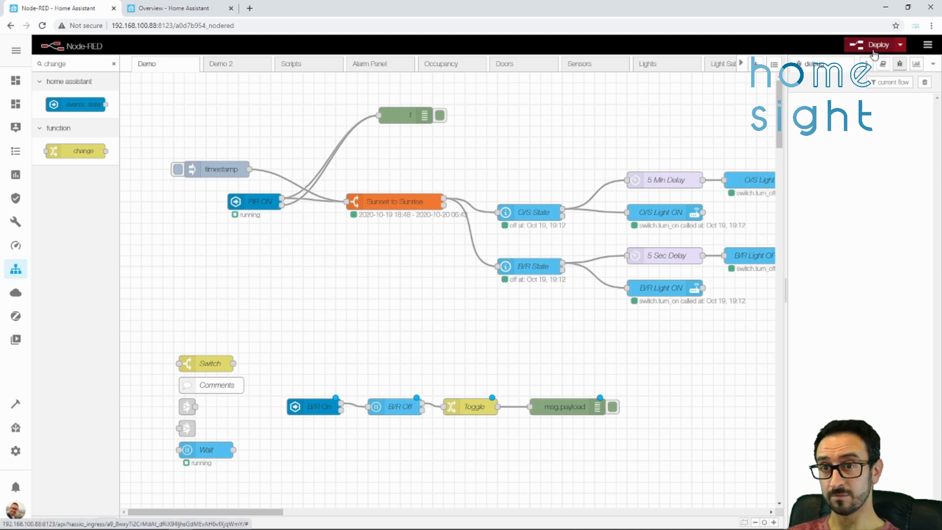
left_click(873, 50)
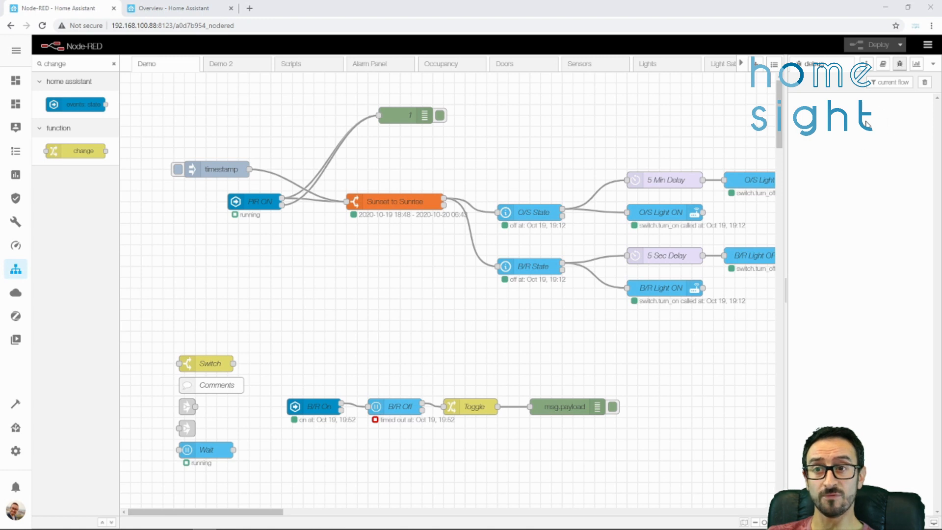
Place a copy of the connected B/R On and B/R Off nodes directly below the originals
left_click_drag(431, 363, 278, 440)
key("ctrl+c")
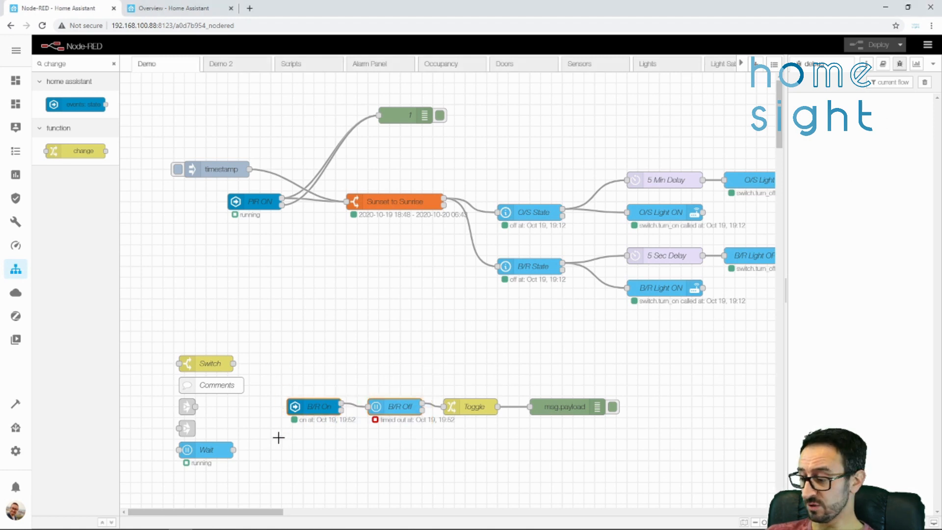
key("ctrl+v")
left_click(325, 447)
Rename the copied B/R On event node to B/R Off and set its If State value to off
double_click(329, 435)
double_click(619, 138)
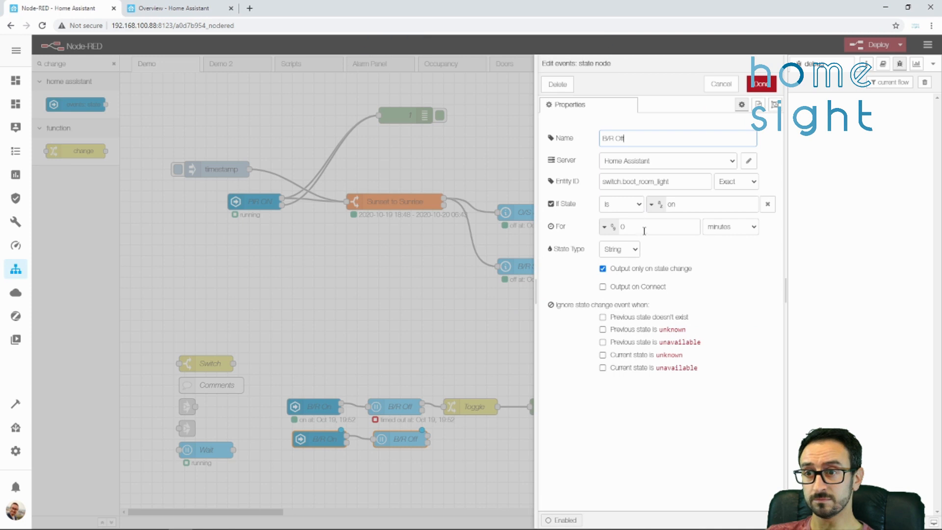
double_click(672, 206)
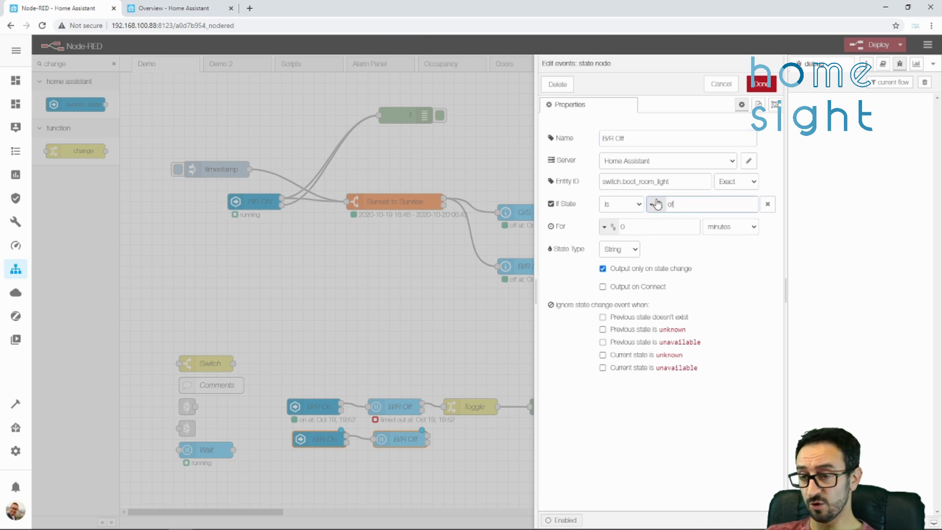
left_click(761, 83)
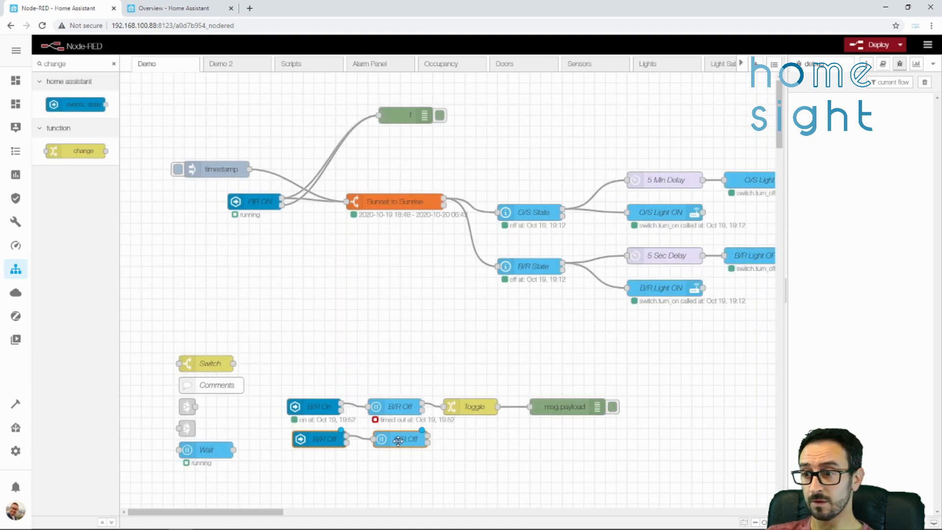
Rename the copied wait node to B/R On and make it wait until the state is on
double_click(398, 439)
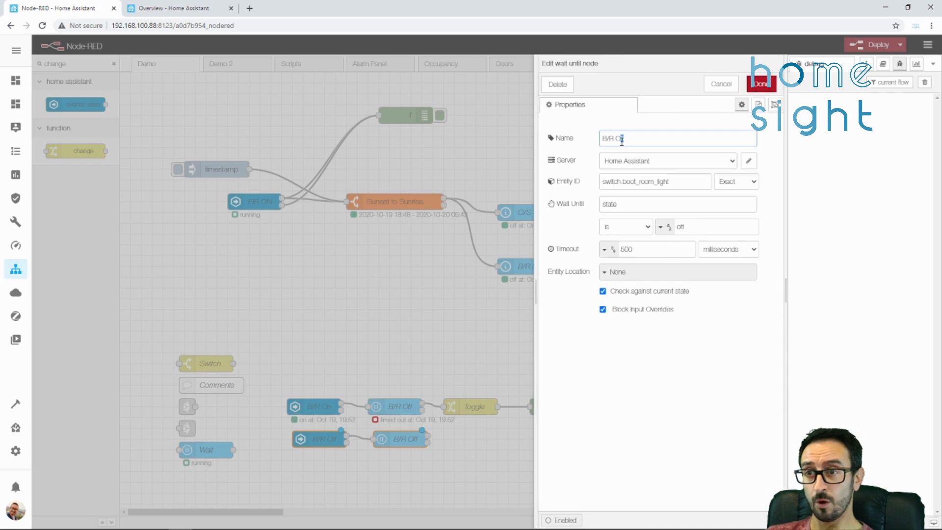
double_click(690, 229)
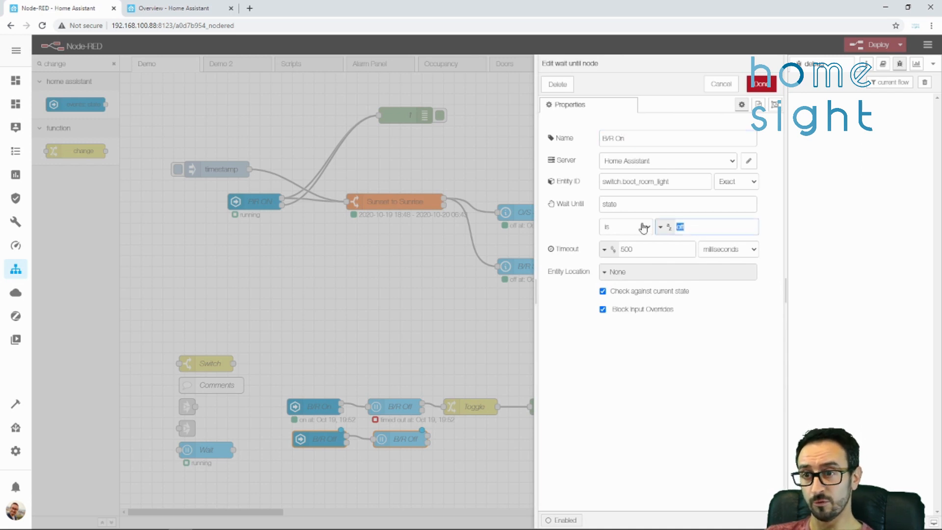
type("on")
left_click(761, 84)
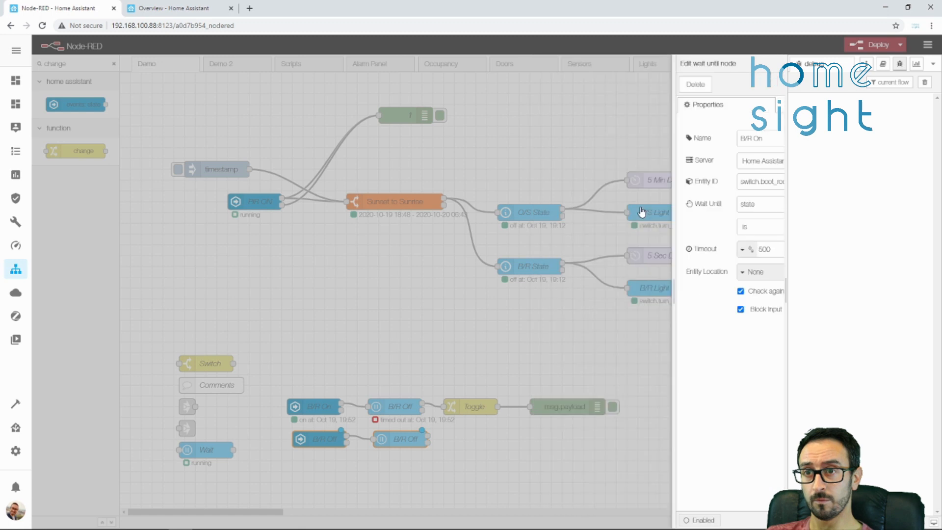
Wire the lower B/R On wait node's first output to Toggle and align the copied nodes, Toggle and the debug node
left_click_drag(436, 434, 443, 407)
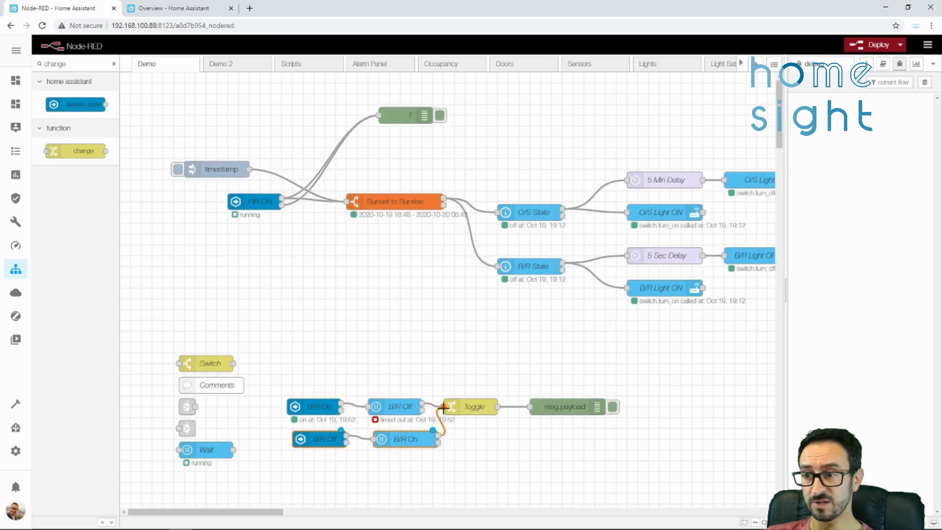
left_click(332, 439, "ctrl")
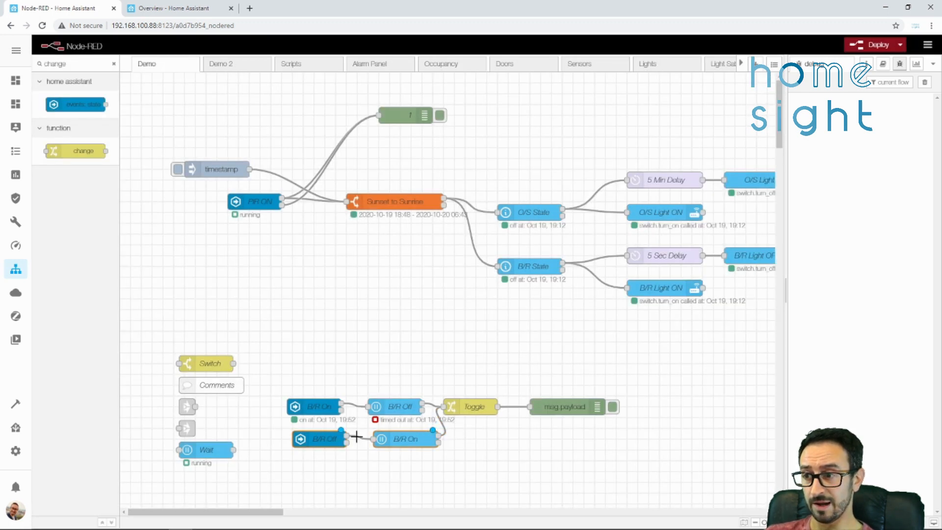
left_click_drag(402, 439, 393, 443)
left_click_drag(484, 410, 495, 421)
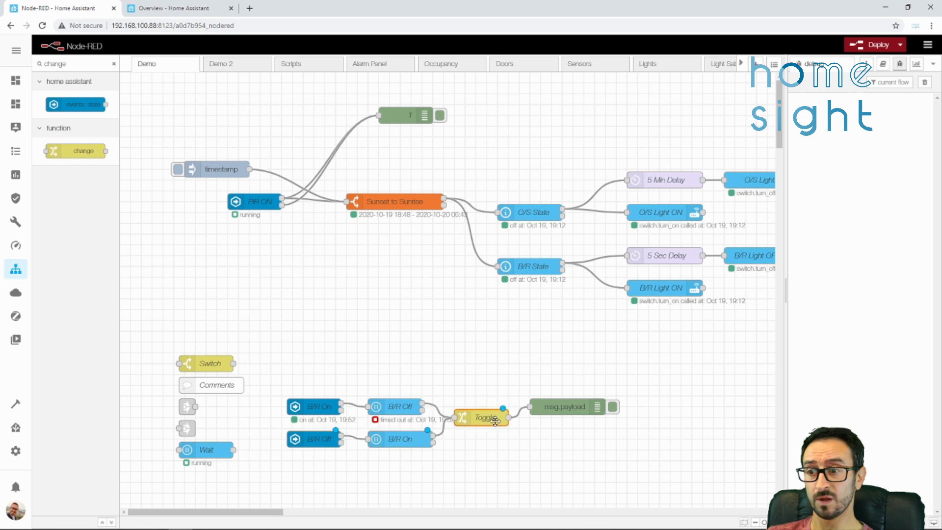
left_click_drag(565, 407, 575, 417)
Review the text the Toggle node assigns to msg.payload
double_click(461, 421)
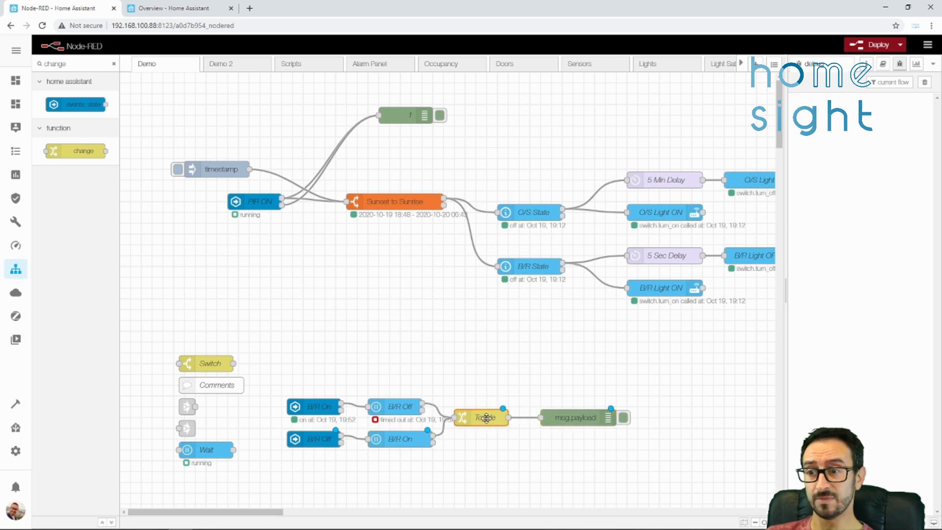
left_click_drag(719, 204, 608, 215)
left_click(761, 84)
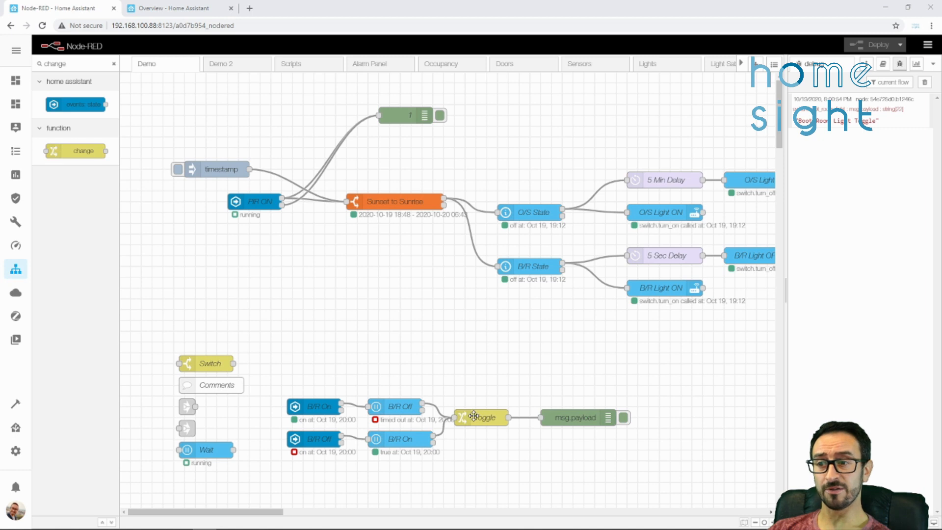
double_click(475, 417)
left_click_drag(702, 197, 634, 201)
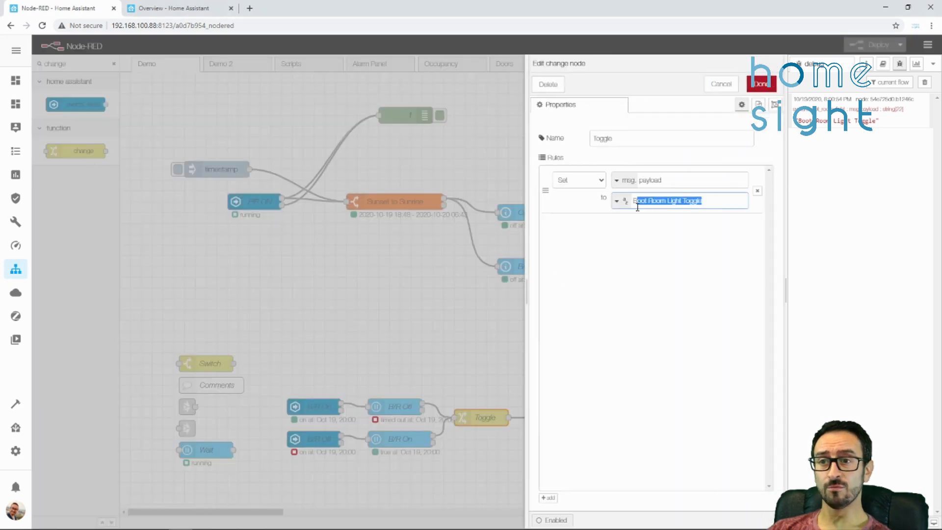
left_click(721, 84)
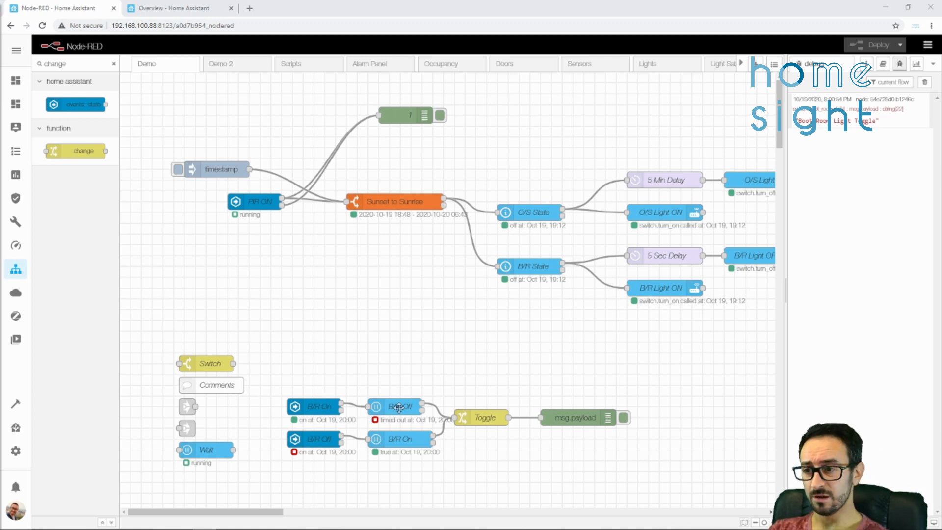
Review the B/R Off wait node's Wait Until condition and timeout, leaving its settings unedited
double_click(392, 407)
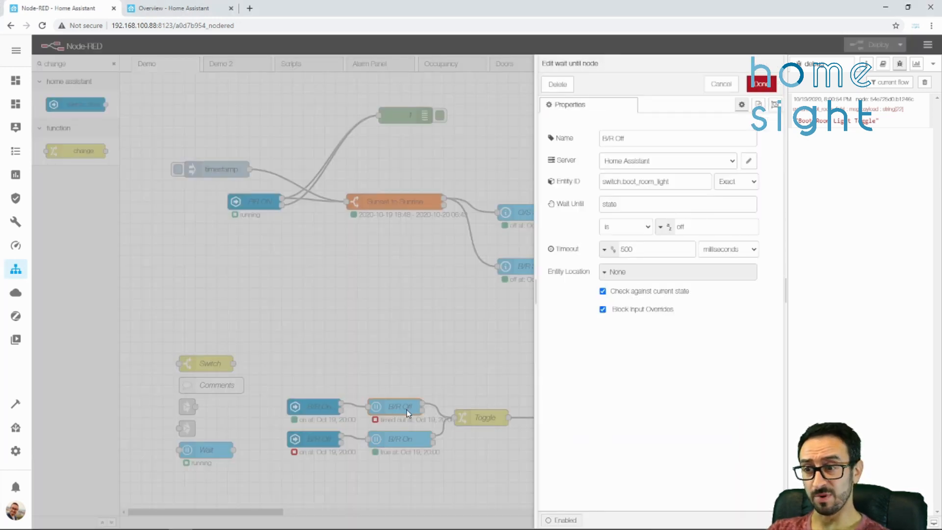
double_click(633, 248)
left_click(643, 250)
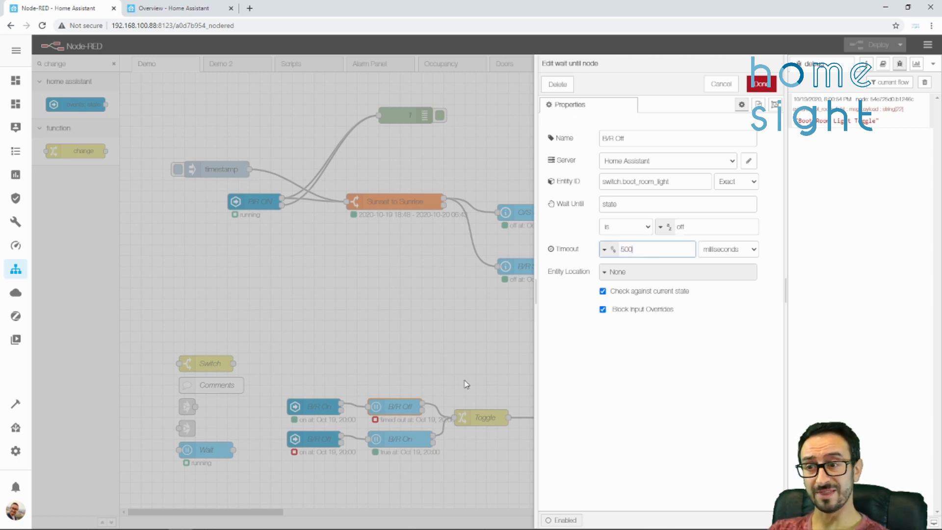
double_click(625, 203)
double_click(679, 227)
double_click(627, 250)
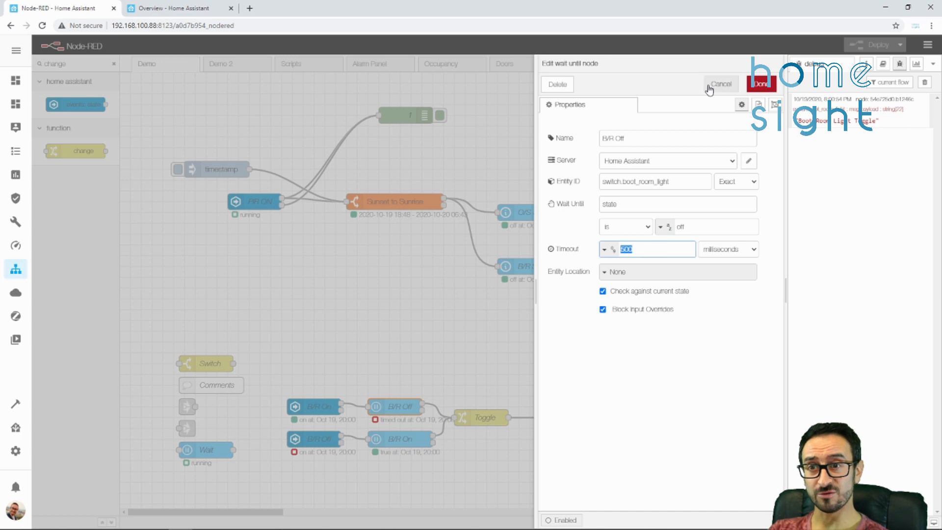
left_click(709, 87)
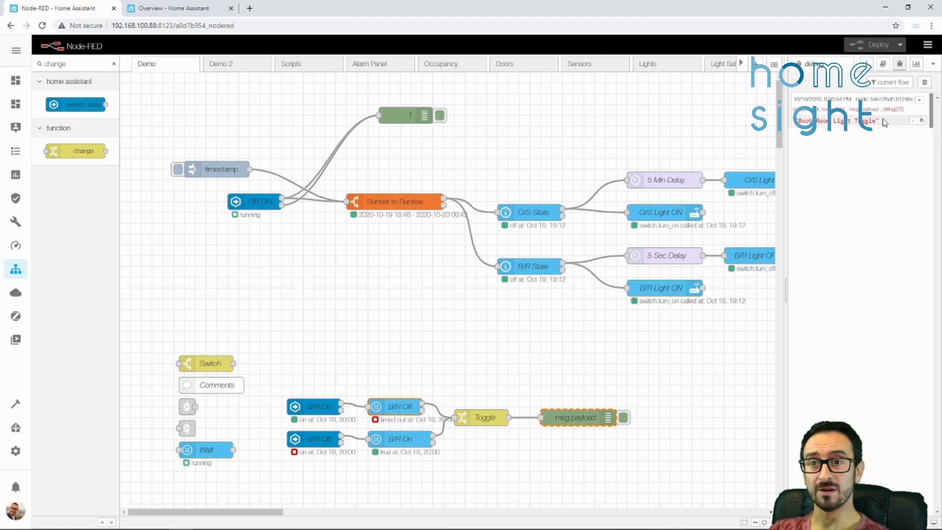
Move the Toggle and debug nodes away from the wait nodes and delete the wires between the wait nodes and Toggle
left_click_drag(692, 382, 447, 487)
left_click_drag(488, 425, 608, 425)
left_click(600, 444)
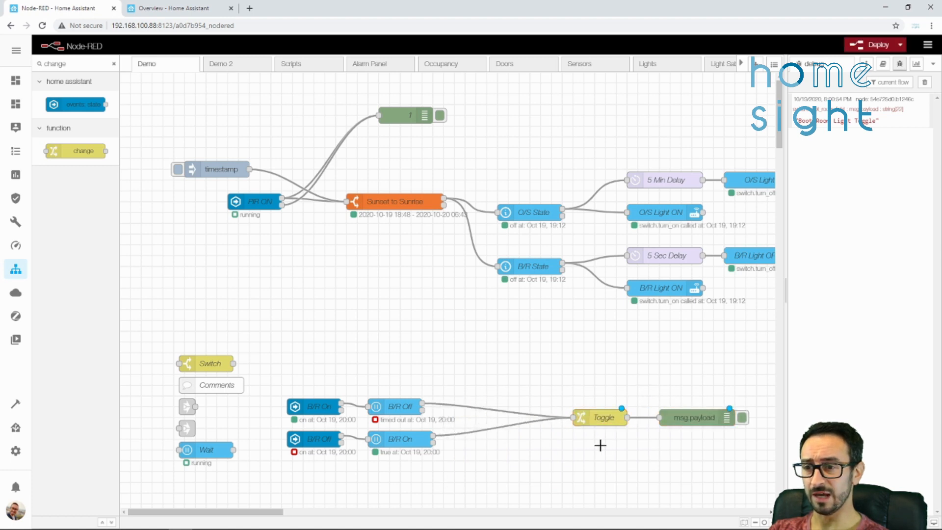
key("Delete")
left_click(506, 426)
key("Delete")
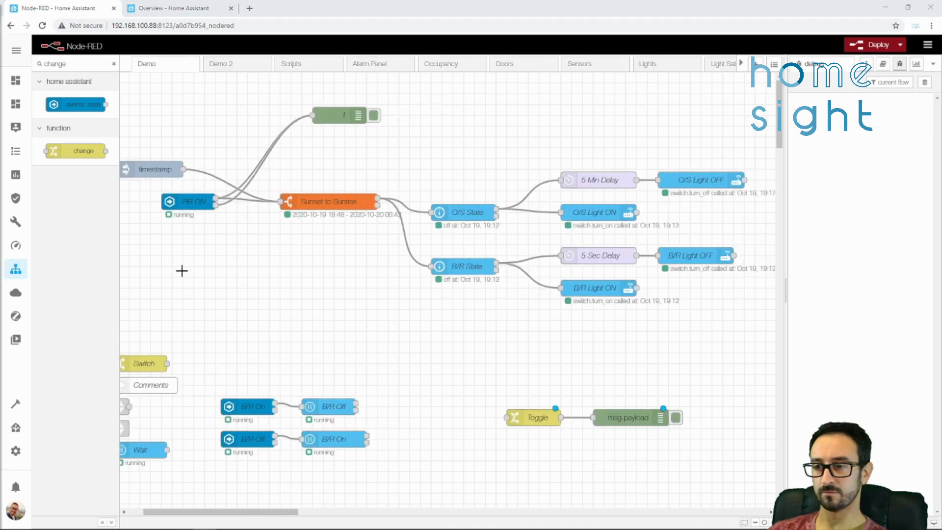
Add a second rule to the Toggle node that sets flow.BRautomation to boolean true
double_click(534, 418)
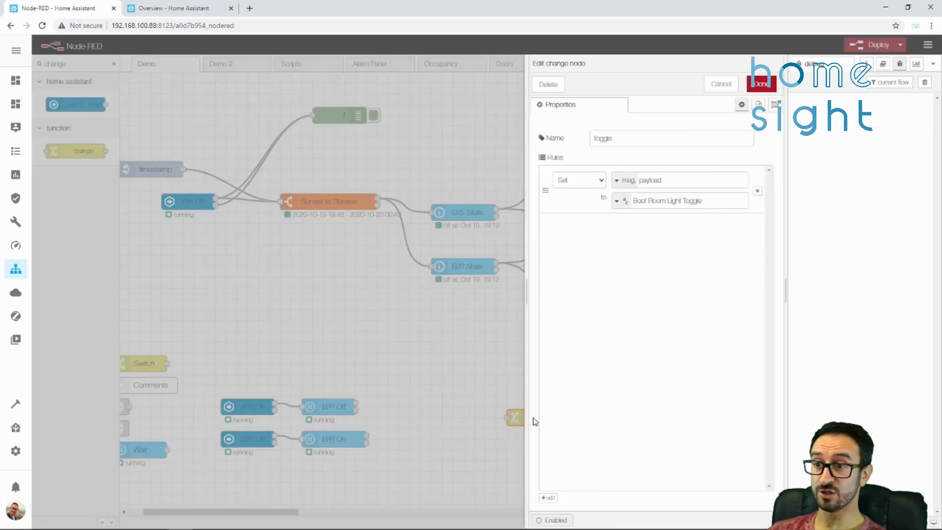
left_click(548, 497)
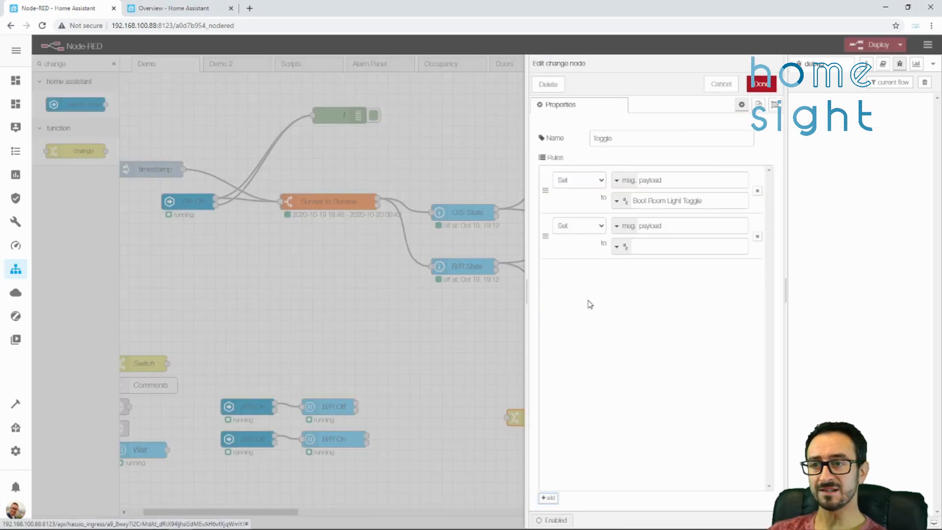
left_click(663, 226)
left_click(629, 227)
left_click(629, 255)
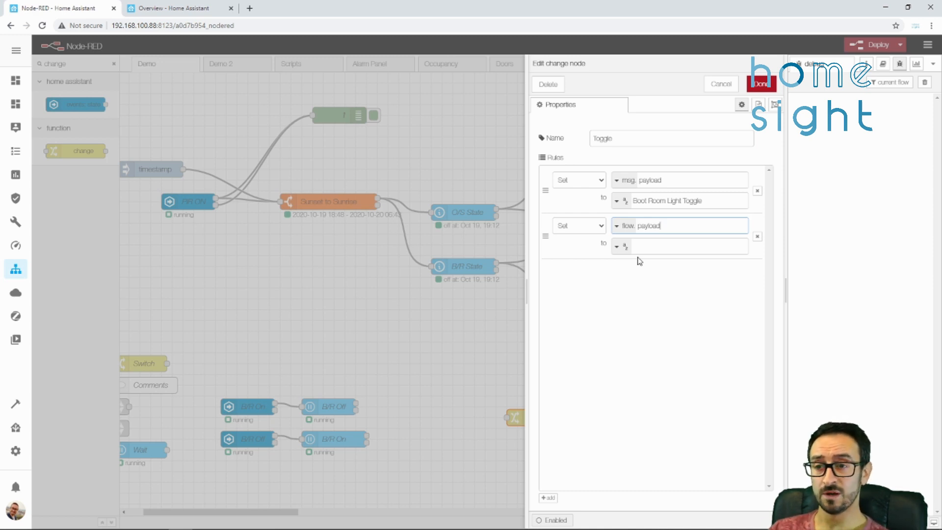
left_click(629, 231)
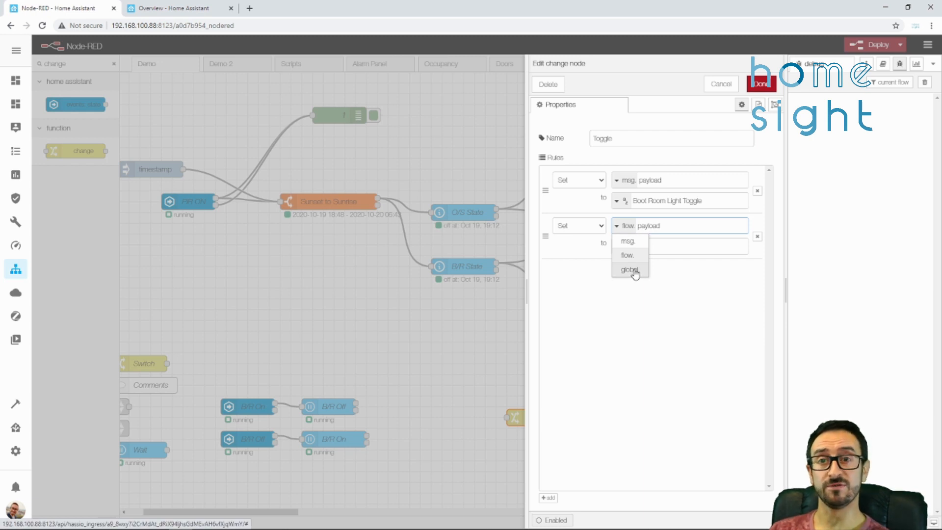
left_click(630, 255)
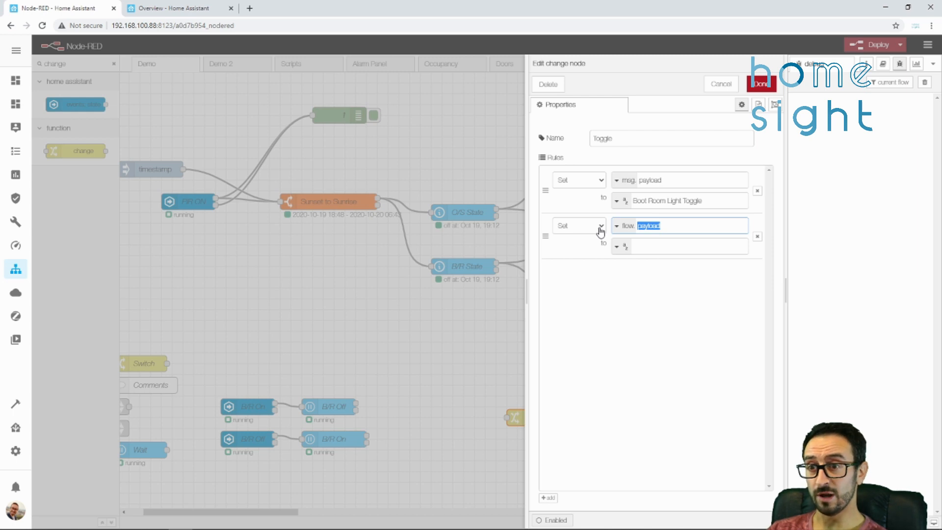
type("BRautomation")
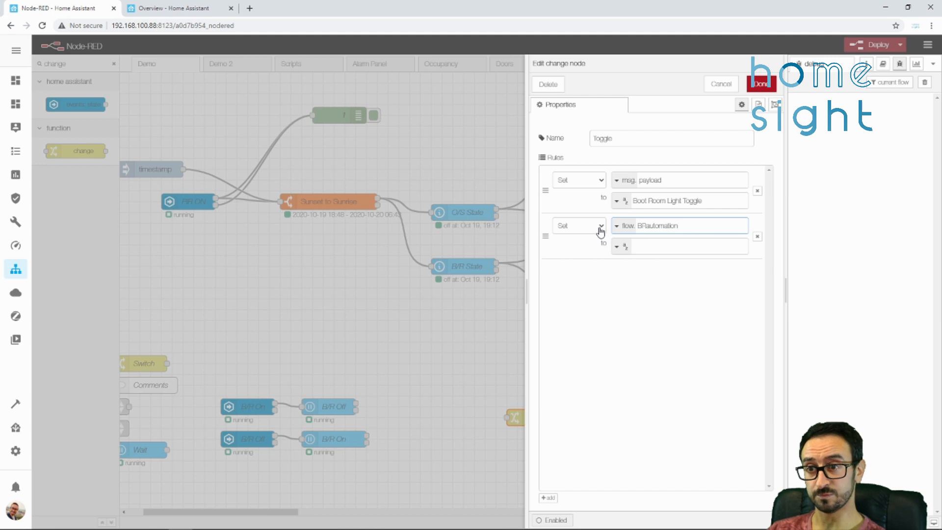
left_click(621, 246)
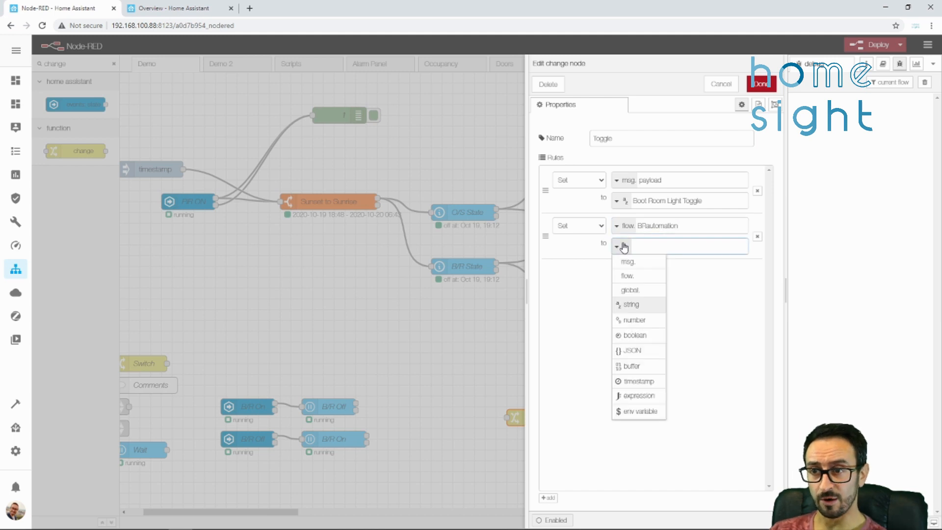
left_click(654, 337)
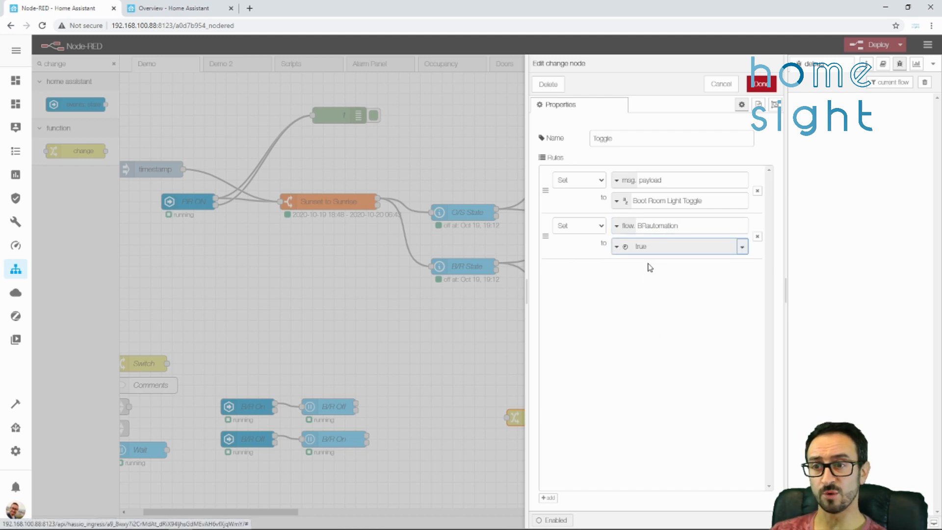
Set the Toggle node's msg.payload text to BRautomation True and rename the node BRautomation true
double_click(685, 225)
key("ctrl+c")
left_click_drag(715, 204, 600, 208)
key("ctrl+v")
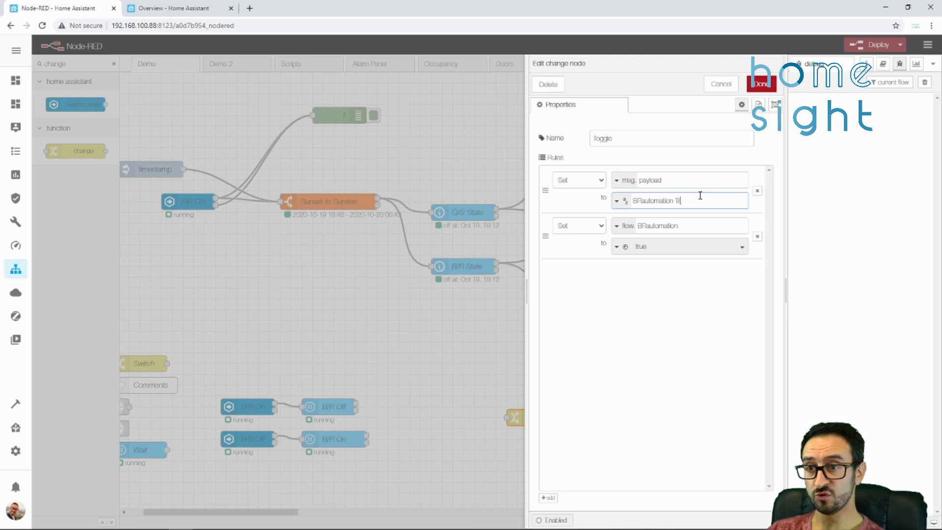
left_click_drag(641, 136, 584, 138)
type("BRautomation true")
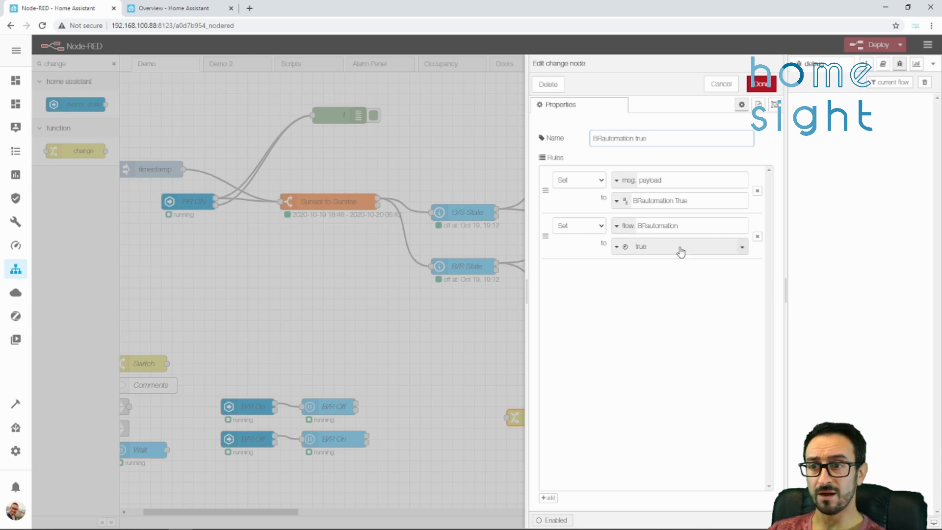
left_click(761, 83)
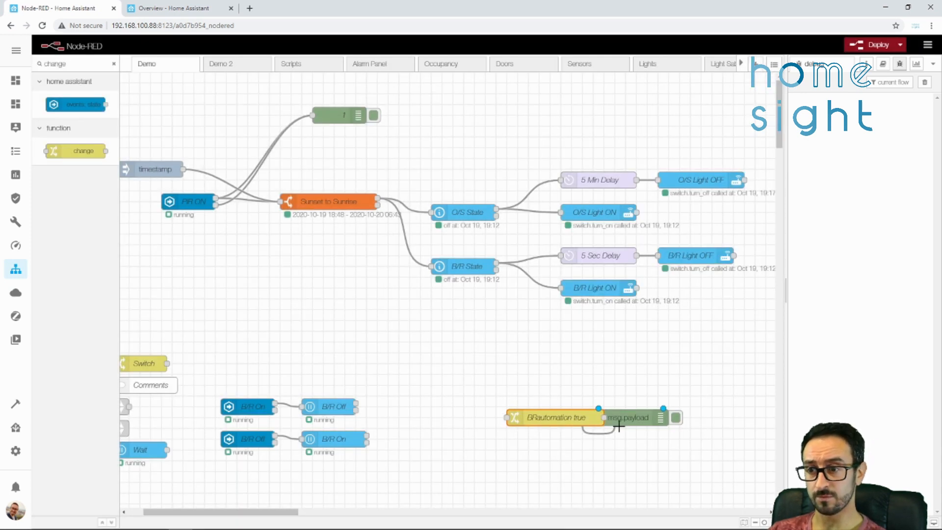
Move the debug node clear of BRautomation true and place a copy of the BRautomation true node above the original
left_click(693, 416)
left_click_drag(693, 416, 705, 427)
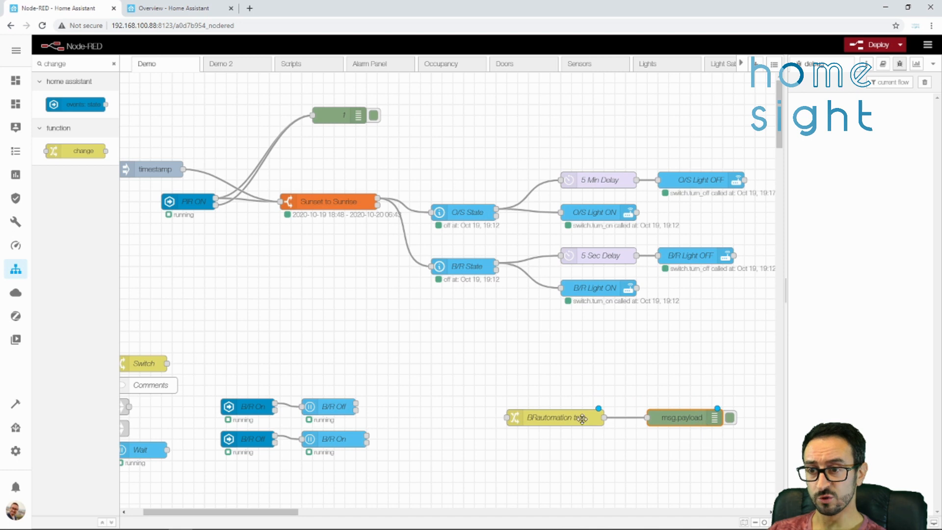
left_click_drag(582, 424, 581, 413)
key("ctrl+c")
key("ctrl+v")
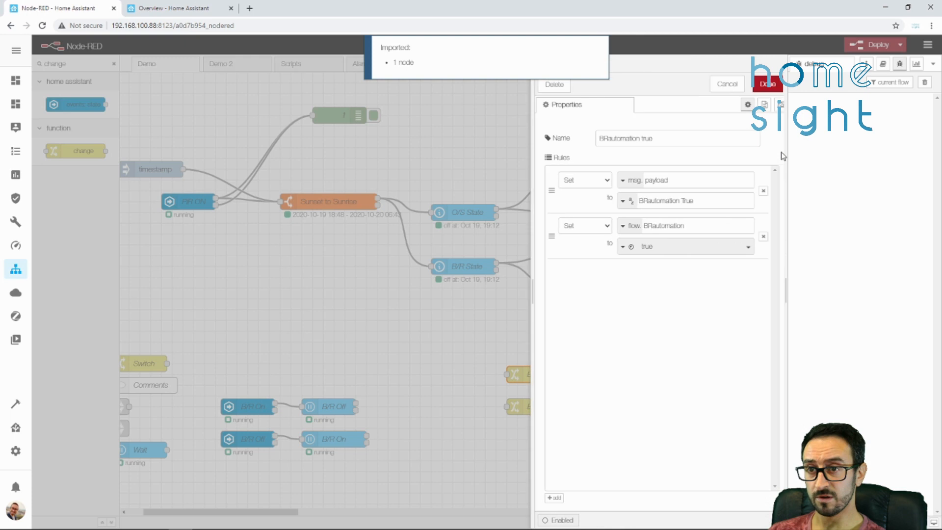
Rename the copied change node BRautomation false, set its payload text to BRautomation False and its flow.BRautomation value to false
double_click(574, 375)
left_click_drag(635, 142, 698, 141)
type("false")
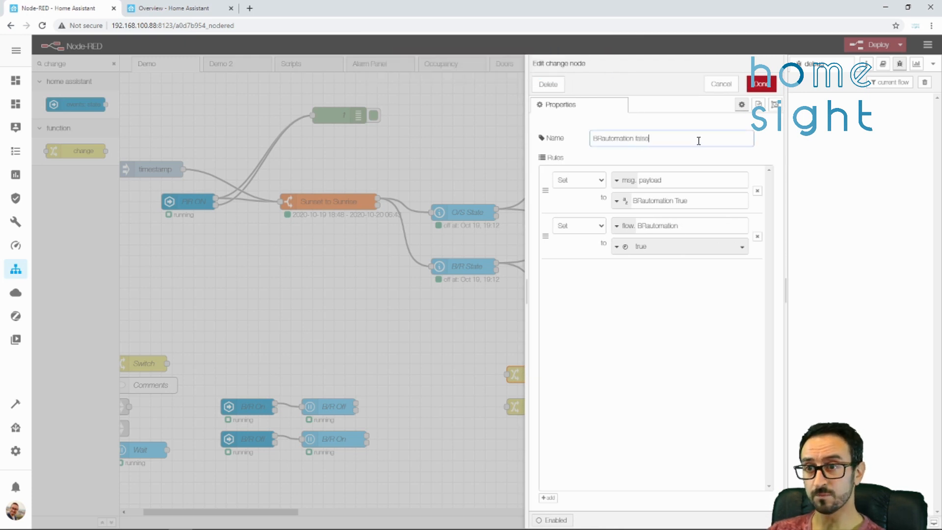
left_click_drag(678, 202, 735, 202)
type("Fals")
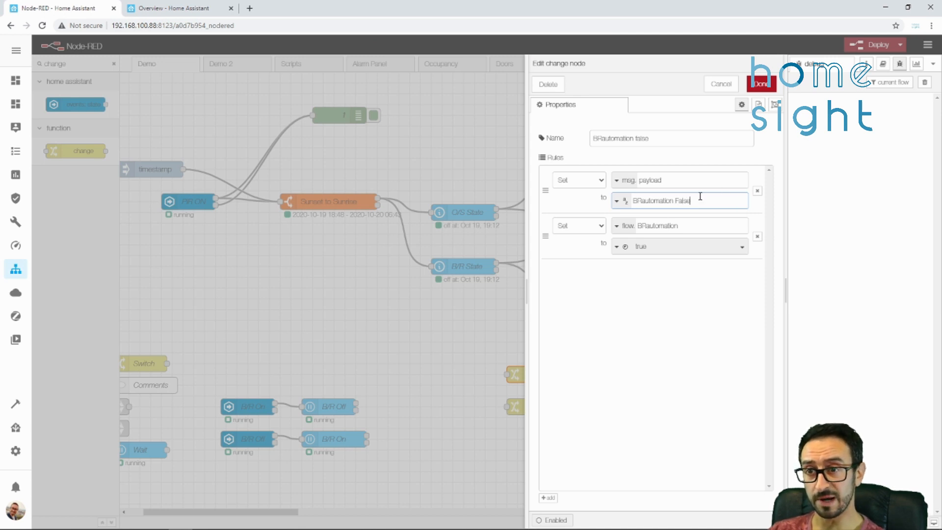
left_click(655, 252)
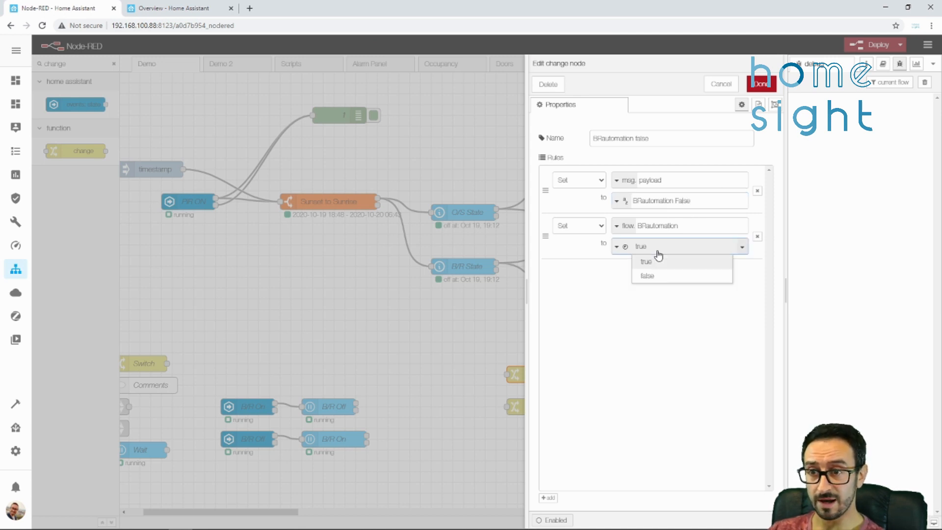
left_click(656, 279)
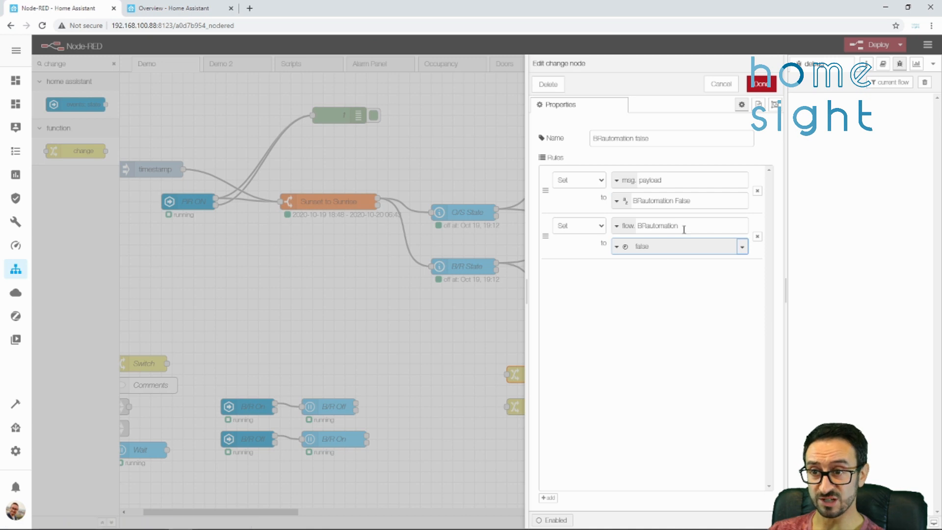
left_click(761, 84)
Reposition the two BRautomation nodes and place Switch before them, wired from the first outputs of both wait nodes
left_click(564, 407)
left_click(544, 376, "ctrl")
left_click_drag(545, 377, 545, 398)
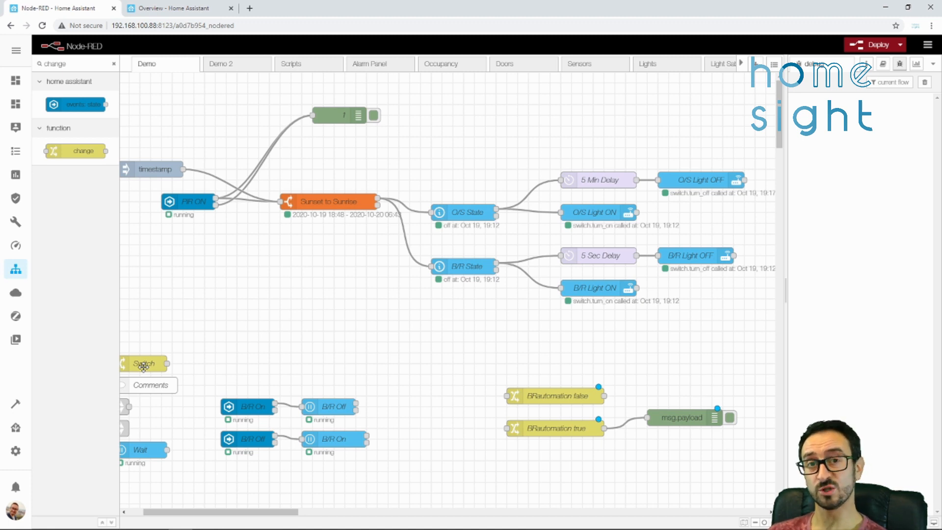
left_click_drag(143, 367, 426, 420)
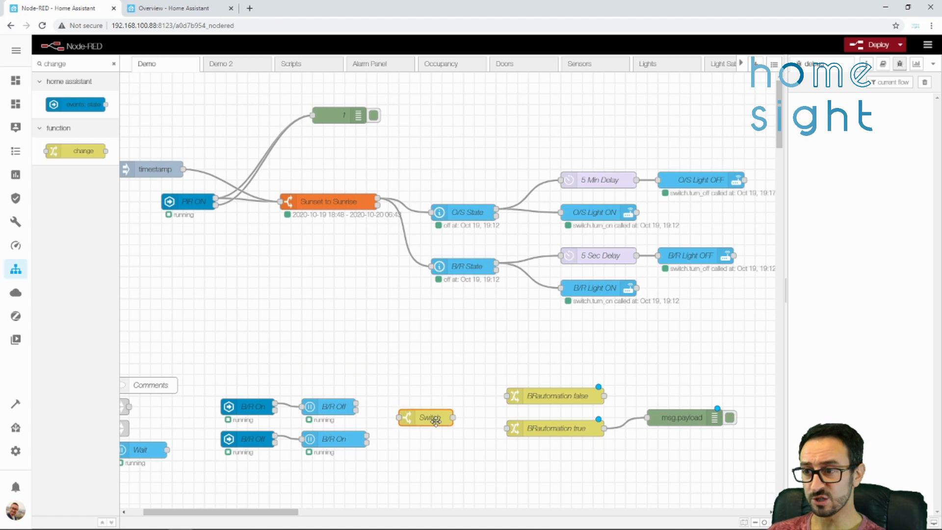
left_click_drag(357, 407, 401, 418)
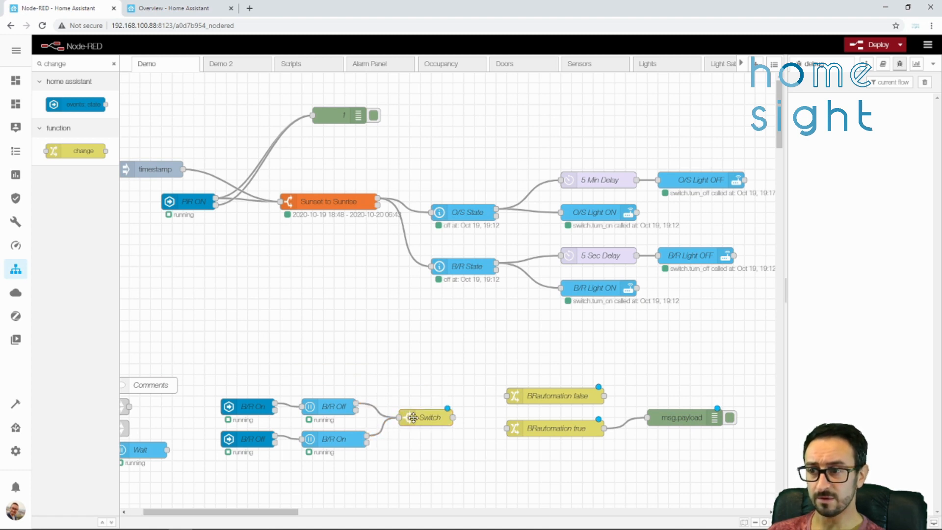
Set the Switch node's property to flow.BRautomation
double_click(412, 417)
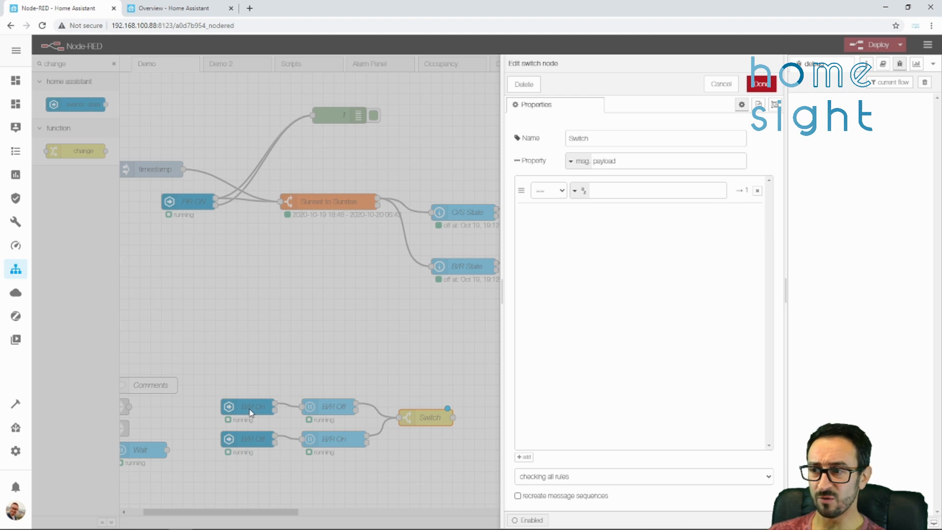
left_click(587, 167)
left_click(587, 190)
left_click_drag(640, 162, 582, 161)
type("BRautomation")
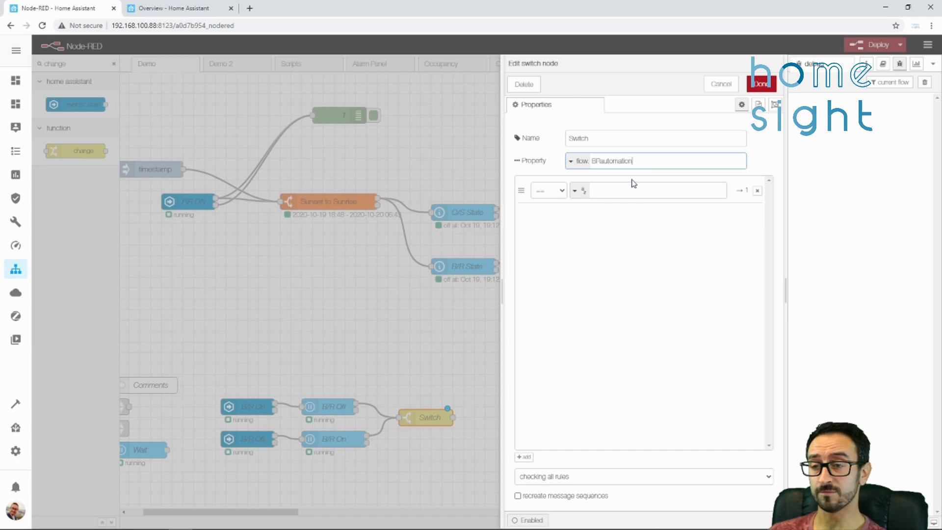
Set the Switch node's first rule to is true and add a second rule set to is false
left_click(562, 193)
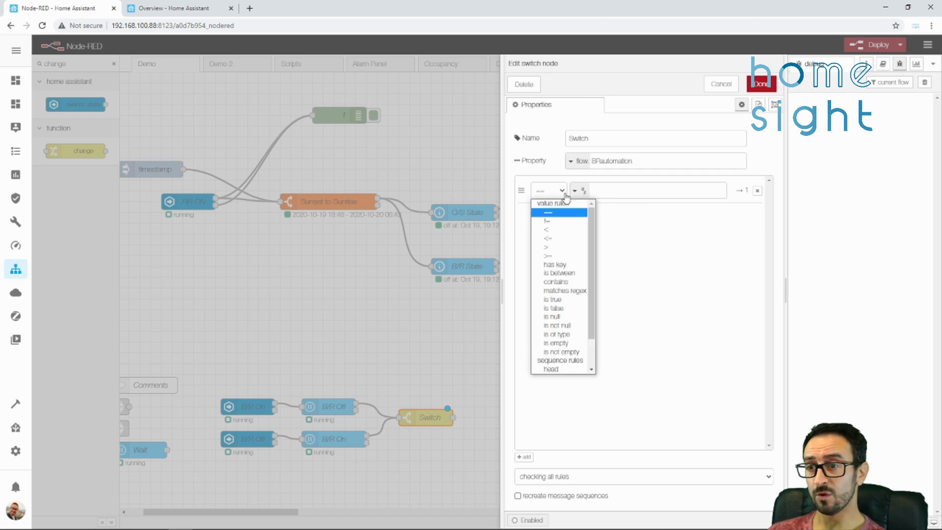
scroll(592, 226, "down", 1)
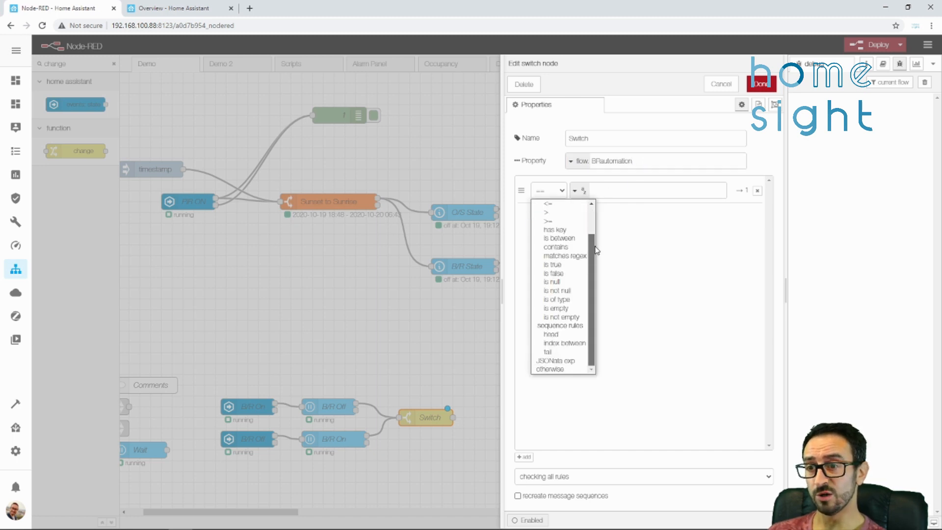
left_click(575, 271)
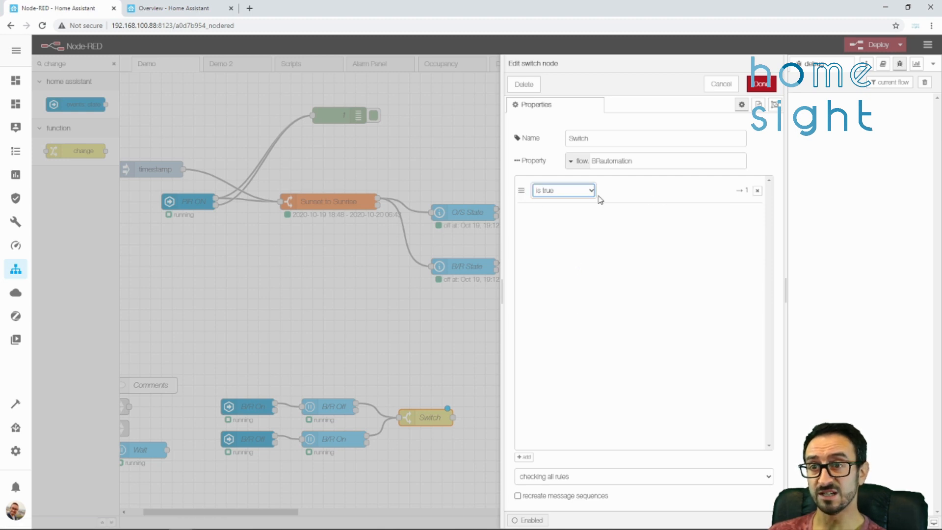
left_click(528, 458)
left_click(551, 216)
scroll(586, 289, "down", 1)
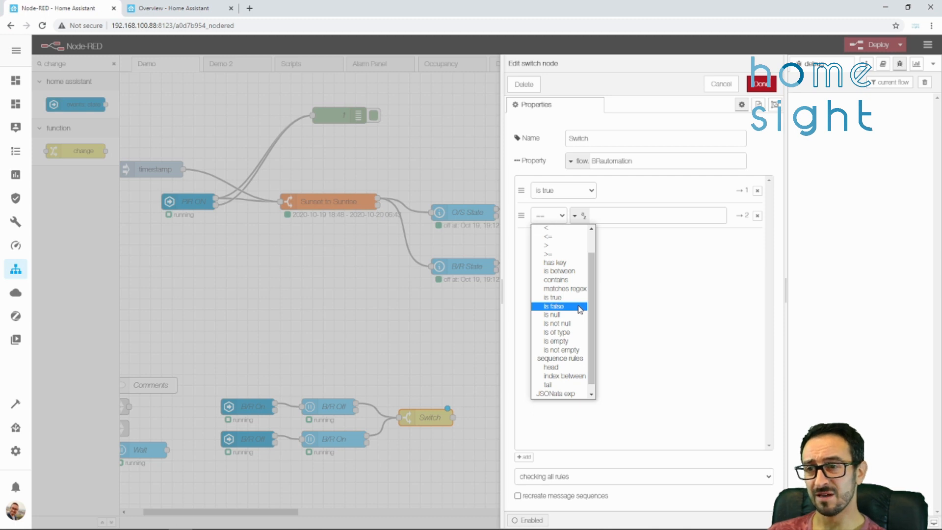
left_click(580, 308)
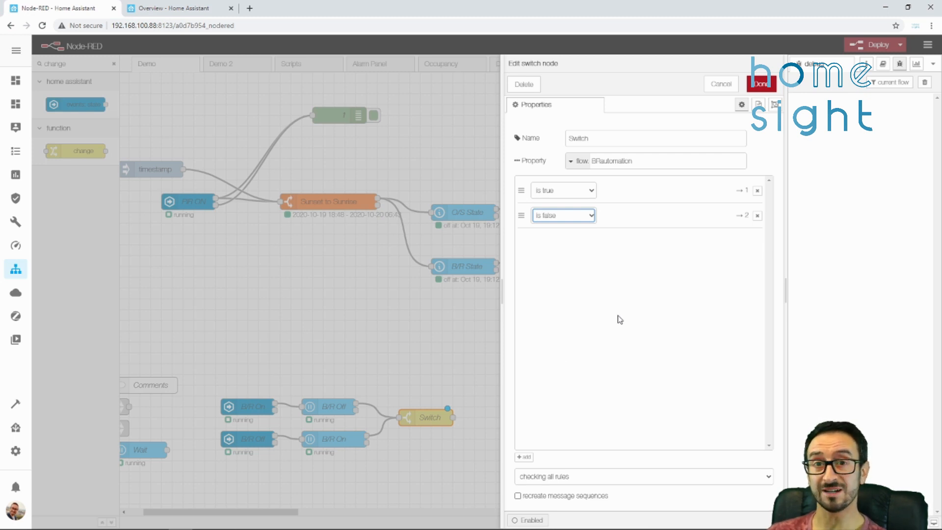
Change the Switch node's second rule to otherwise and save the node
left_click(563, 219)
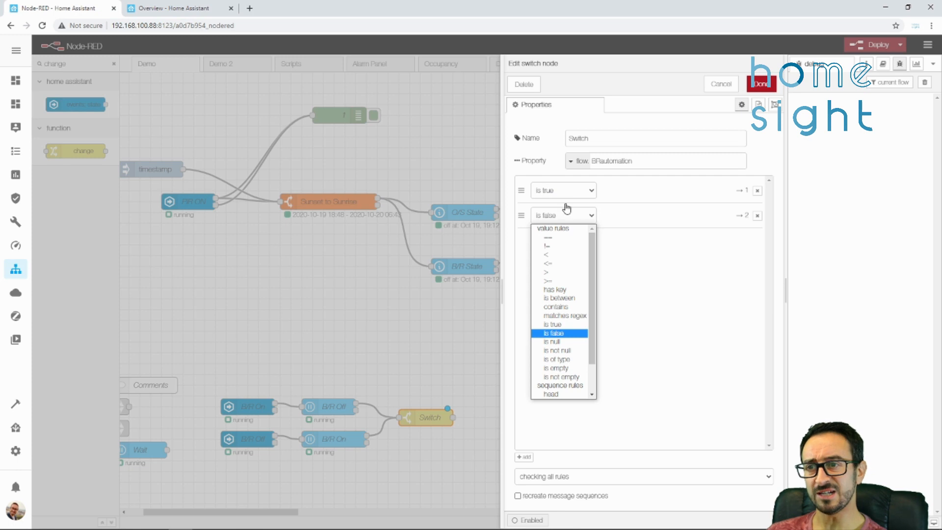
scroll(563, 388, "down", 3)
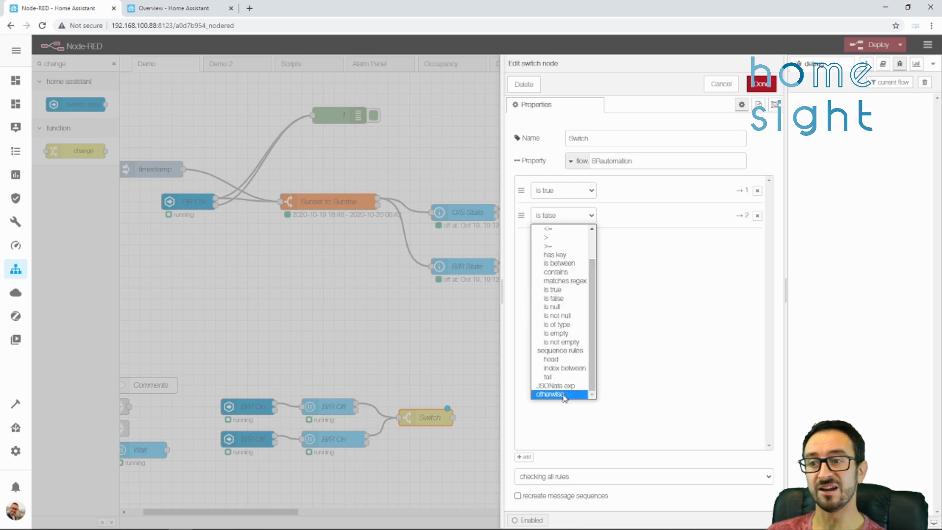
left_click(563, 395)
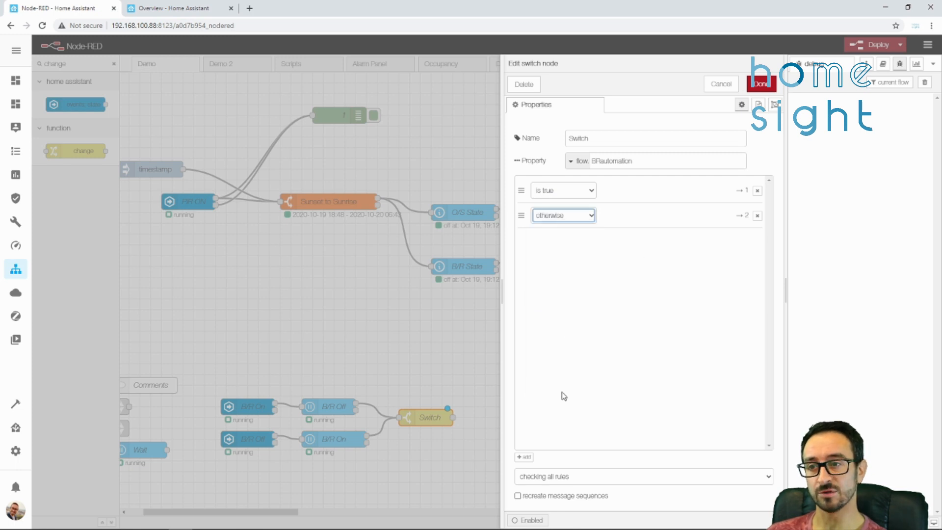
left_click(762, 84)
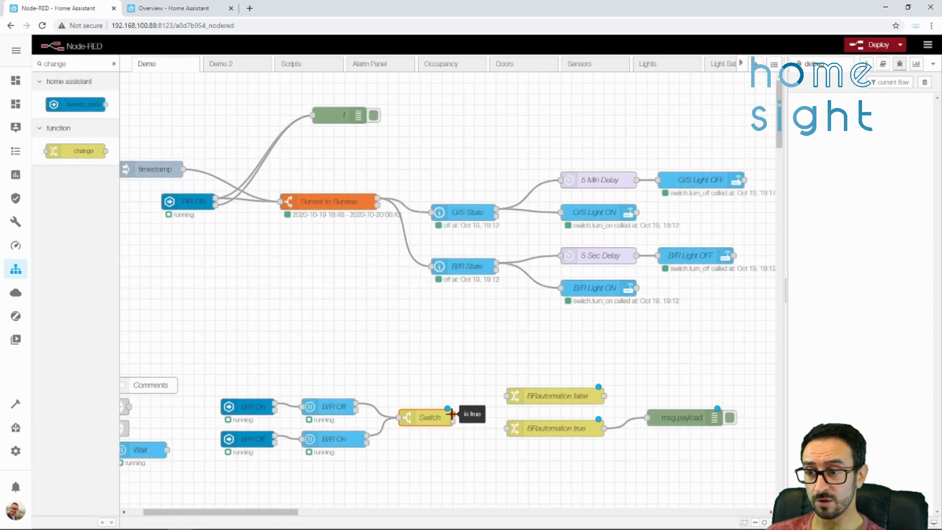
Wire Switch's first output to BRautomation false and second to BRautomation true, and connect BRautomation false to the msg.payload debug node
left_click_drag(452, 413, 508, 396)
left_click_drag(451, 420, 507, 428)
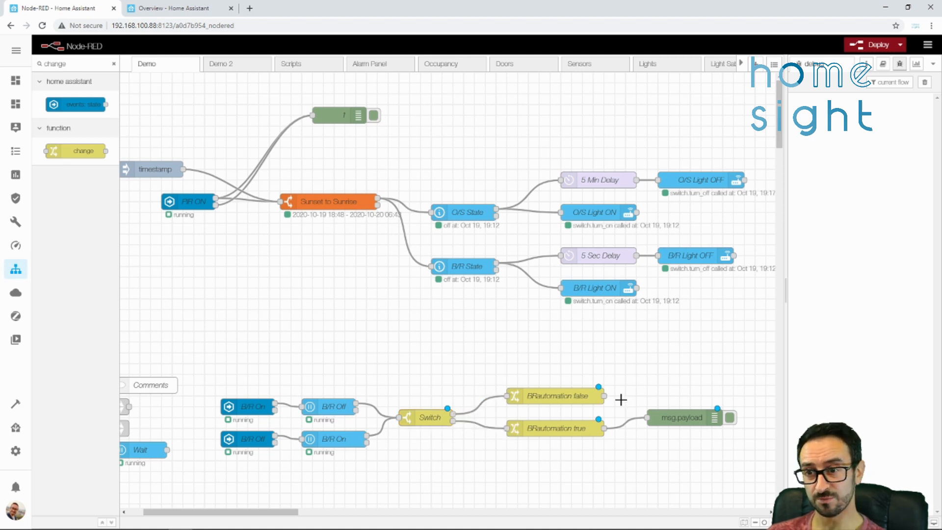
left_click_drag(604, 396, 646, 418)
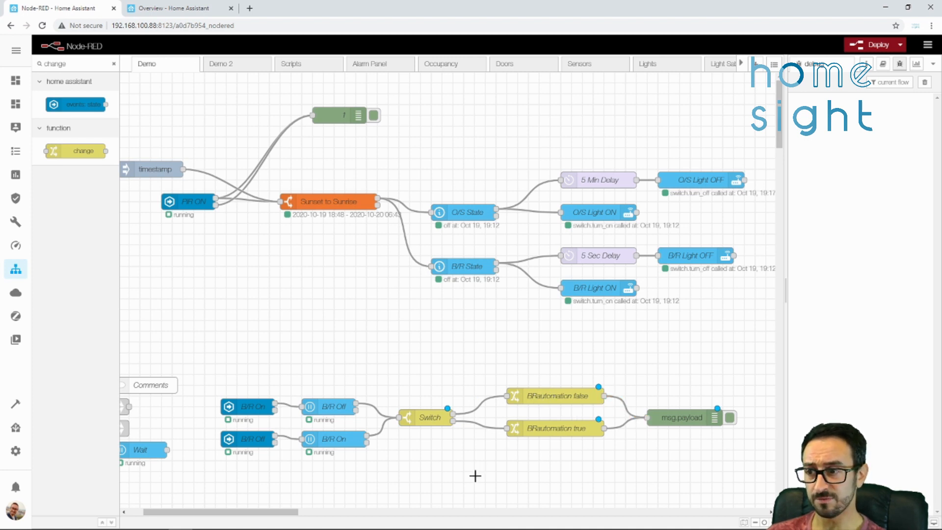
Add an inject node above the B/R Off wait node and wire it into the Switch node
left_click_drag(297, 513, 294, 513)
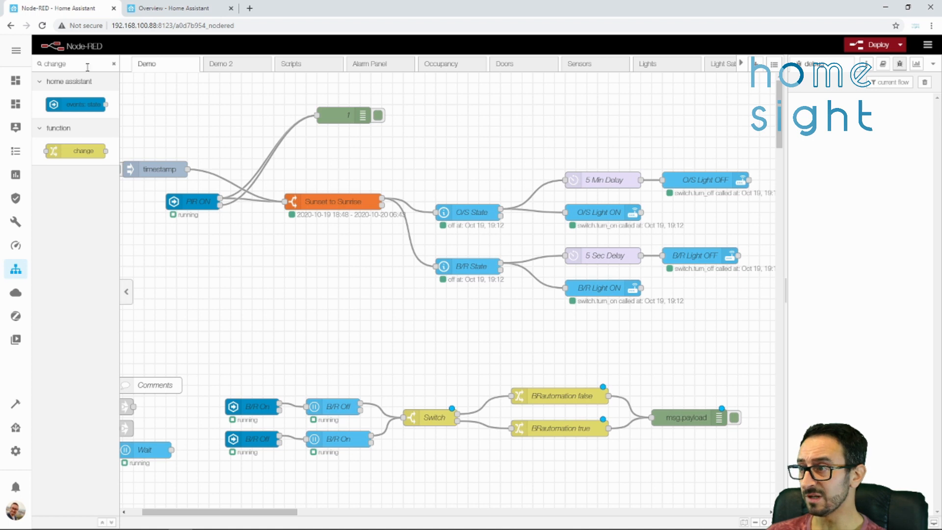
left_click(114, 64)
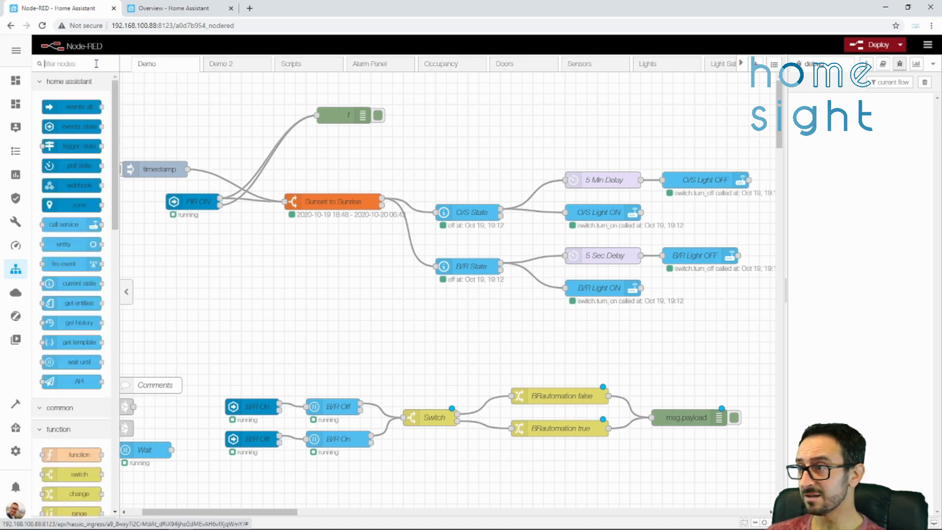
type("inj")
left_click_drag(76, 107, 405, 417)
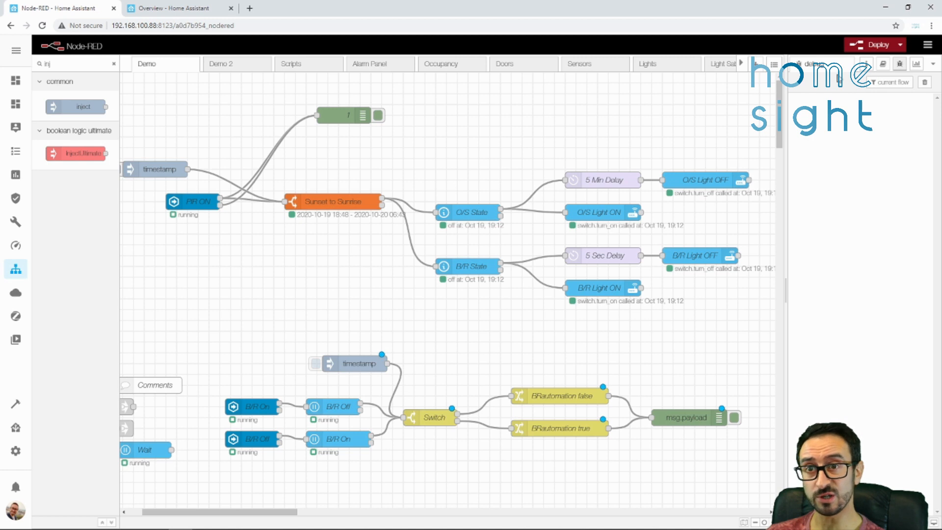
Deploy the flow and trigger the new timestamp inject twice to test the BRautomation toggle
left_click(862, 47)
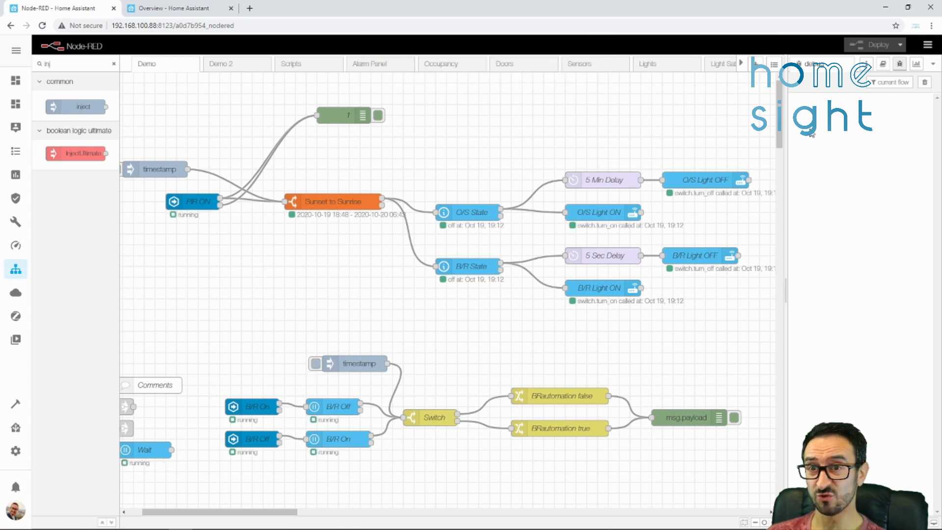
left_click(316, 364)
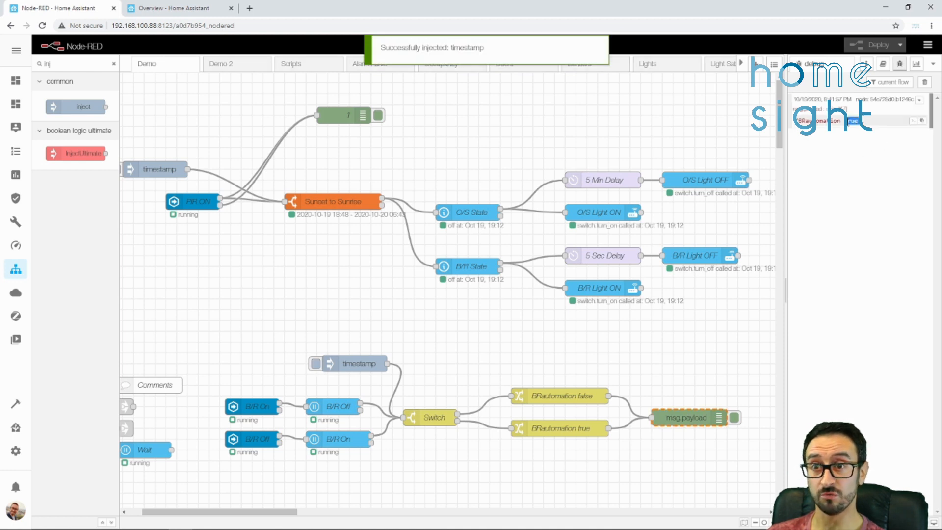
left_click(314, 365)
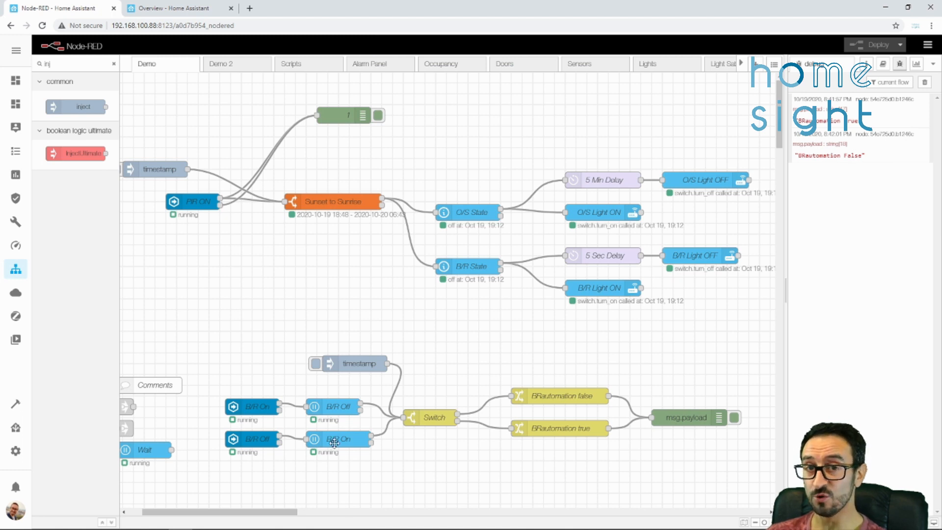
Check the timeout setting of the B/R Off wait node and close it without changes
double_click(333, 406)
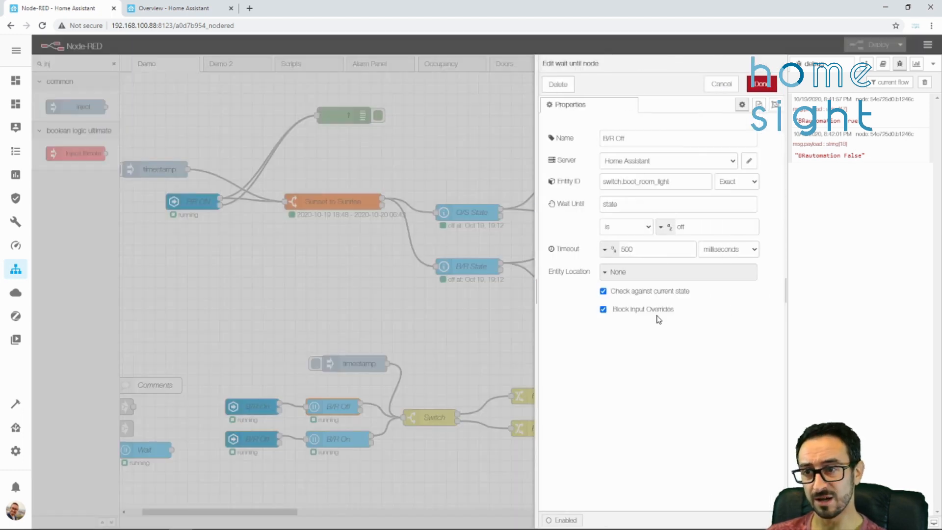
double_click(623, 248)
left_click(710, 86)
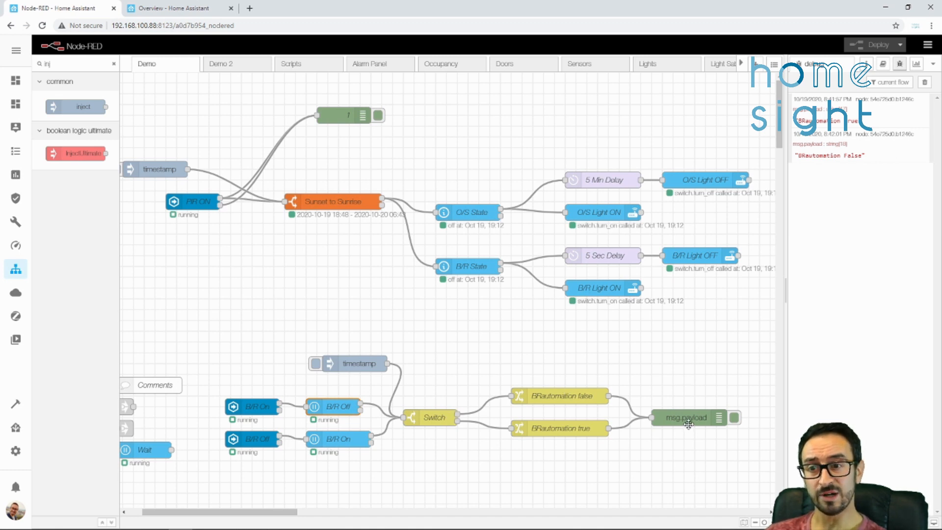
Trigger the timestamp inject four more times to test the toggle, and deploy the flow with the Switch before B/R State
left_click(316, 367)
left_click(317, 367)
left_click(316, 367)
left_click(317, 367)
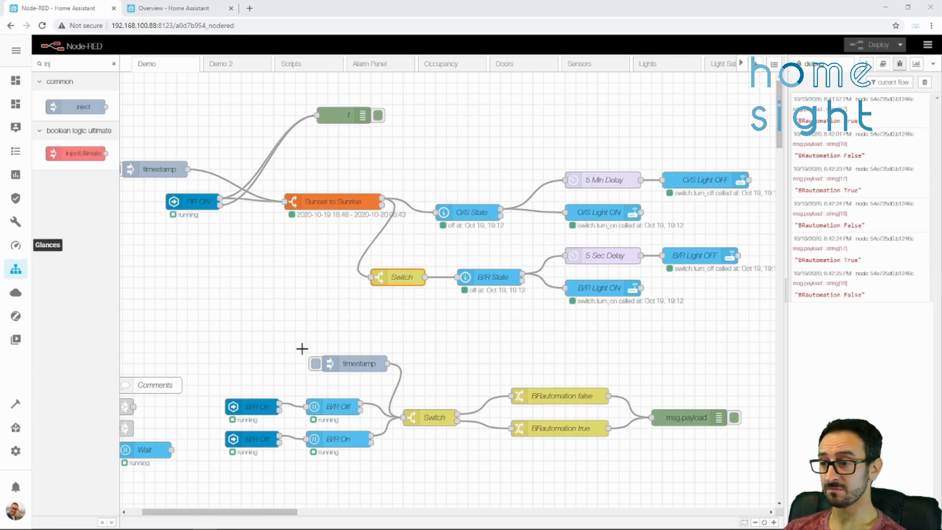
left_click(858, 45)
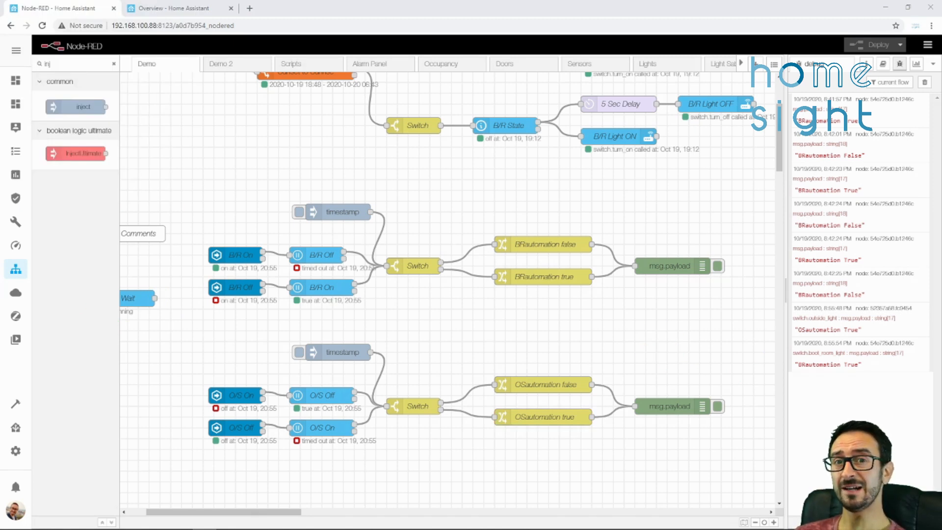
Delete the unused Wait node below the Comments node and the link nodes
left_click_drag(242, 512, 223, 513)
left_click(187, 301)
key("Delete")
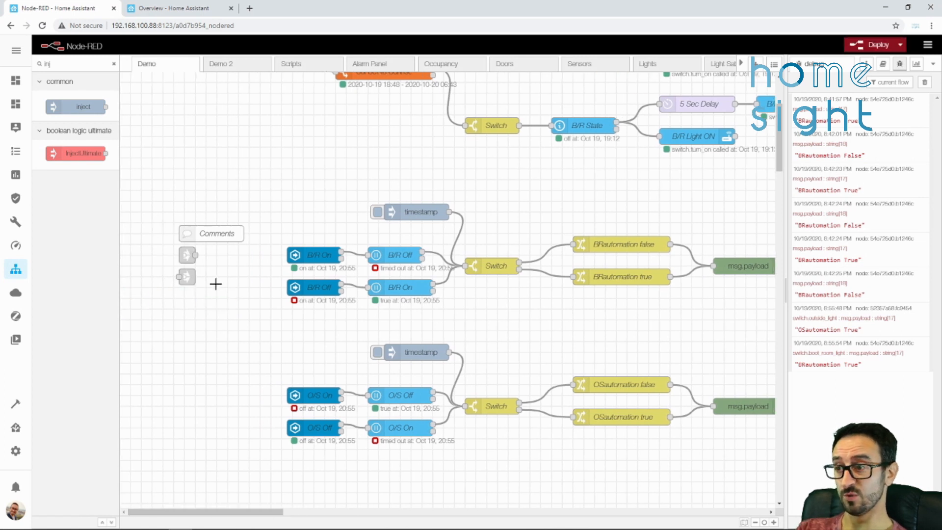
Enter the sample text lkdhflknxdndxnlzfdlhkzfxlhk in the body of the Comments node and save it
left_click(199, 234)
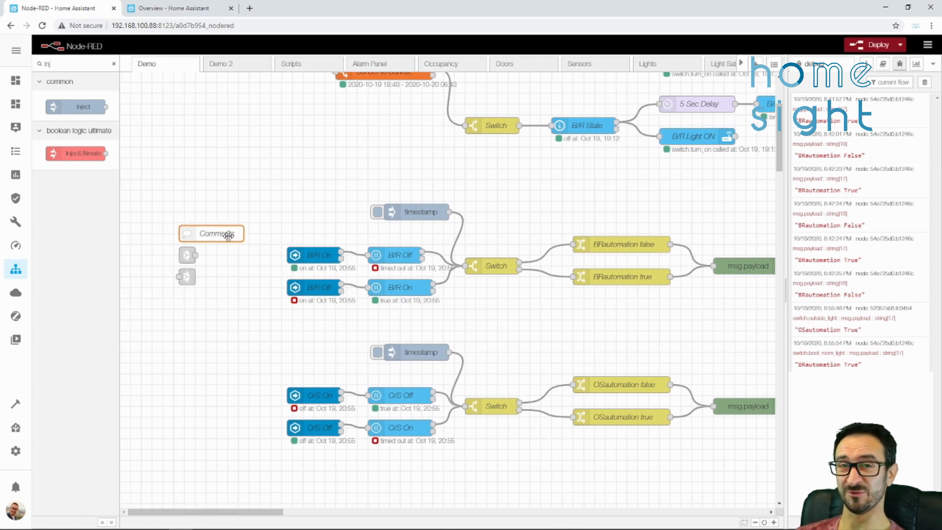
double_click(228, 236)
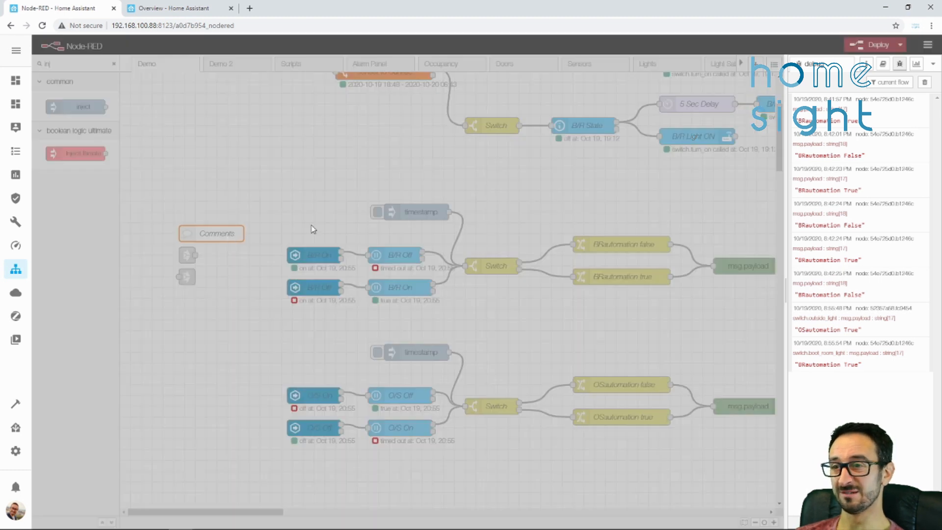
key("BackSpace")
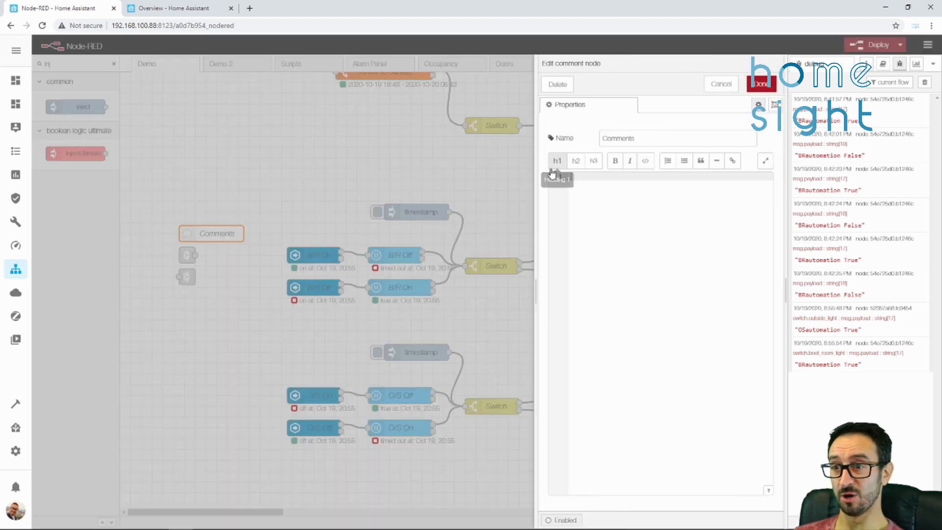
type("lkdhflknxdndxnlzfdlhkzfxlhk")
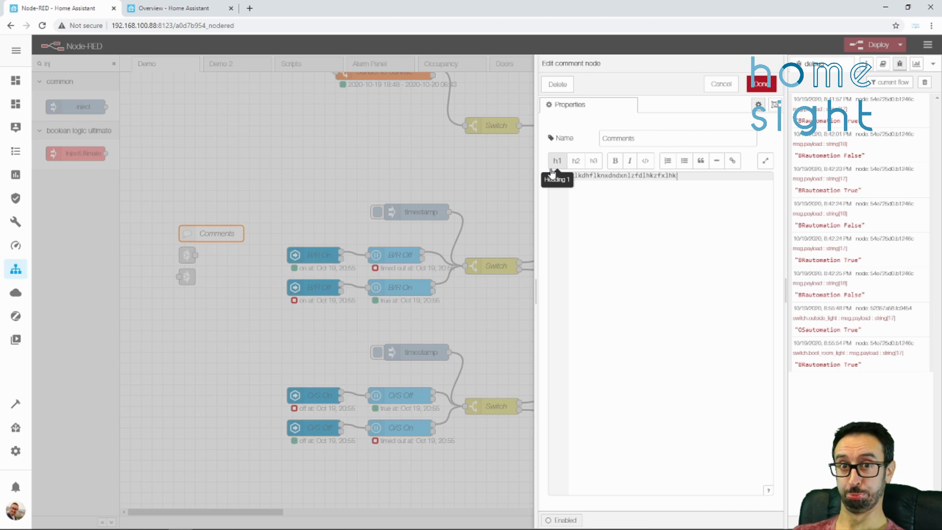
left_click(761, 83)
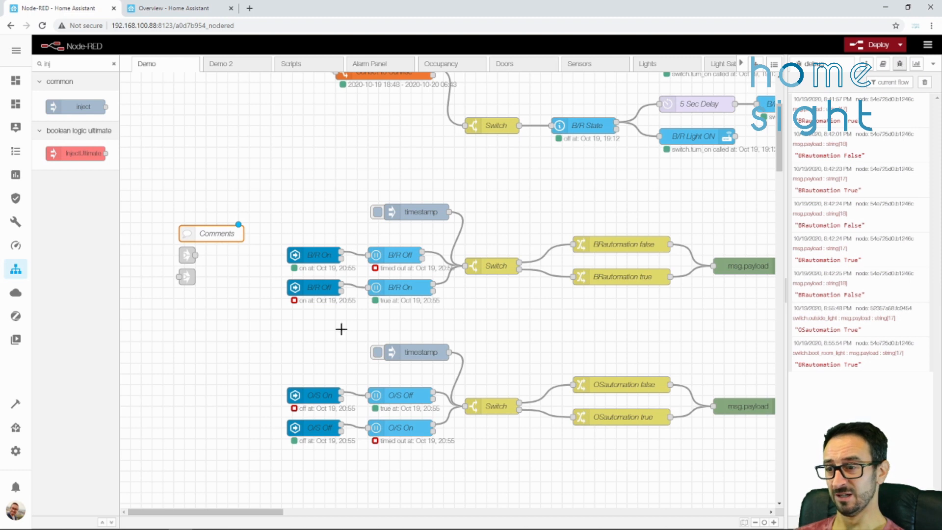
Add a change node above the O/S State node and name it Reset
mouse_move(237, 511)
left_mouse_down()
mouse_move(257, 511)
mouse_move(240, 511)
left_mouse_up()
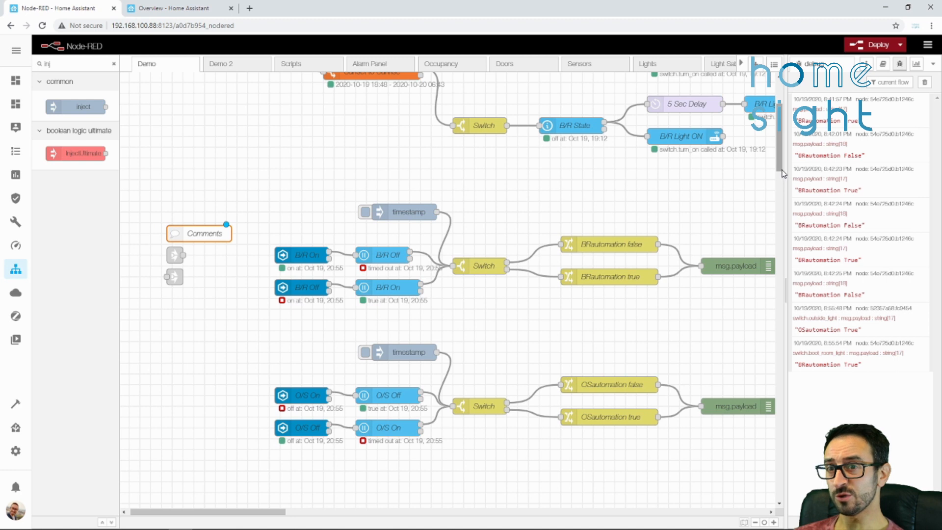
scroll(783, 164, "up", 2)
scroll(784, 164, "up", 1)
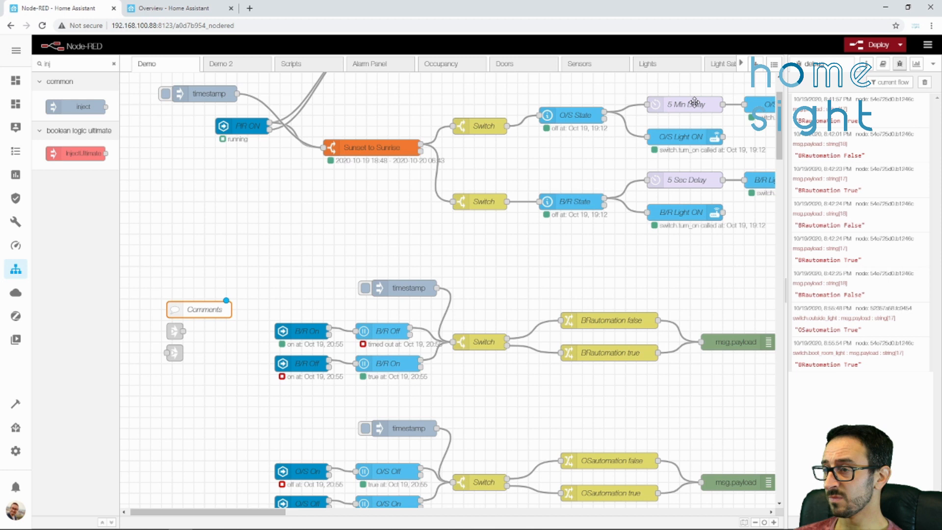
left_click_drag(781, 132, 781, 151)
left_click(622, 347)
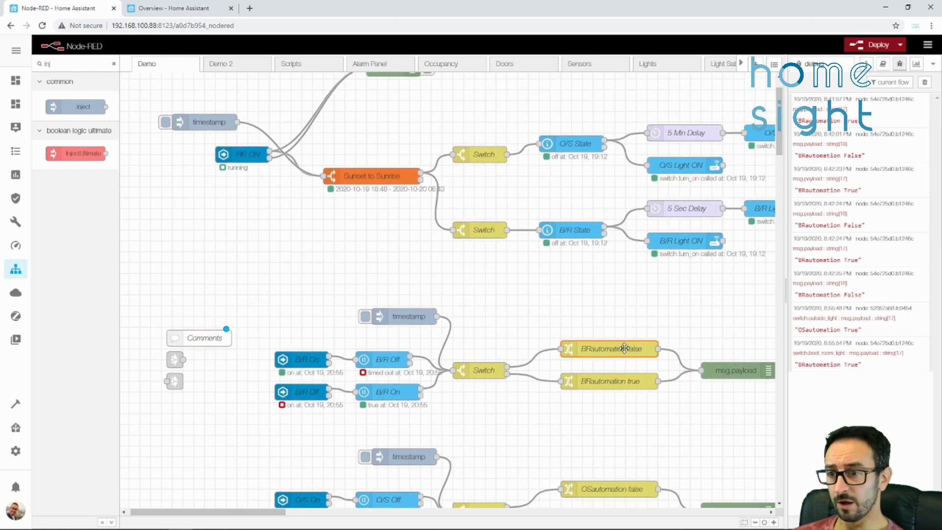
left_click(114, 64)
type("dhange")
left_click_drag(81, 164, 572, 104)
double_click(572, 104)
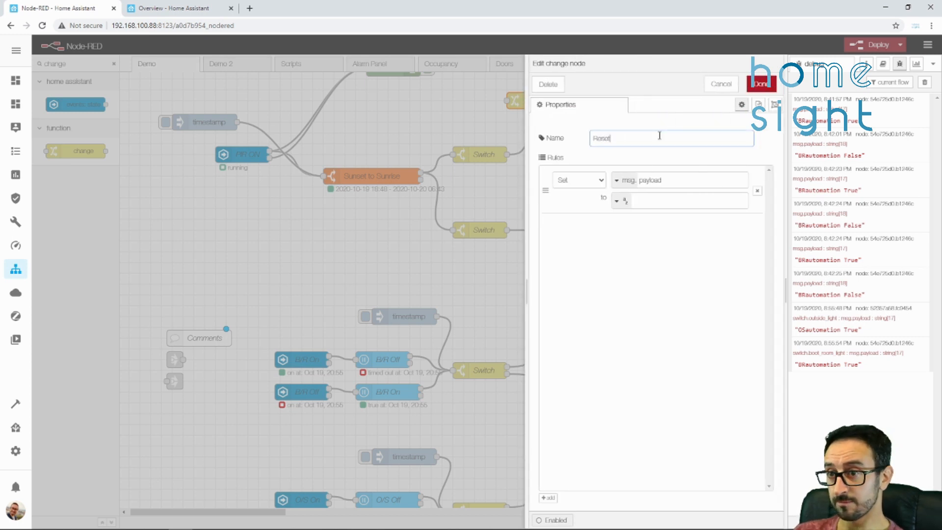
Set the Reset node's rule to set msg.reset to the boolean true, and save the node
left_click(681, 181)
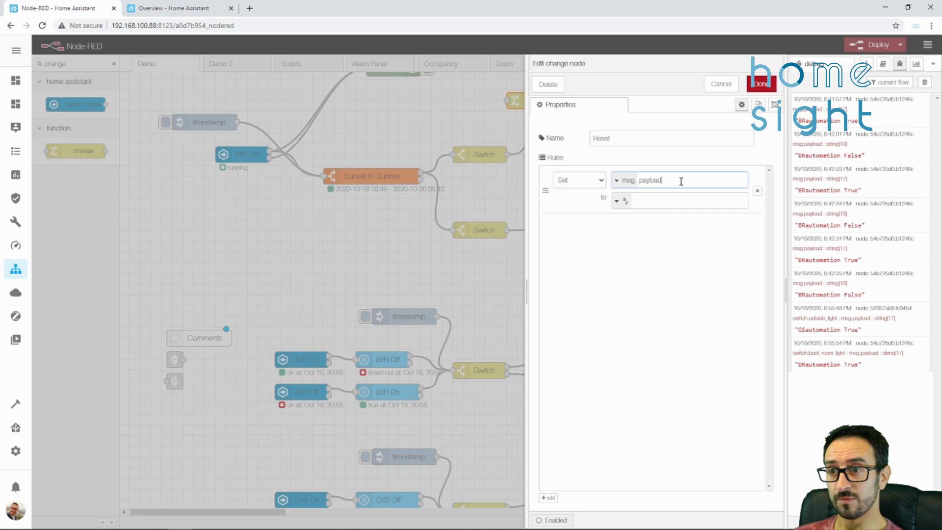
double_click(638, 180)
type("reset")
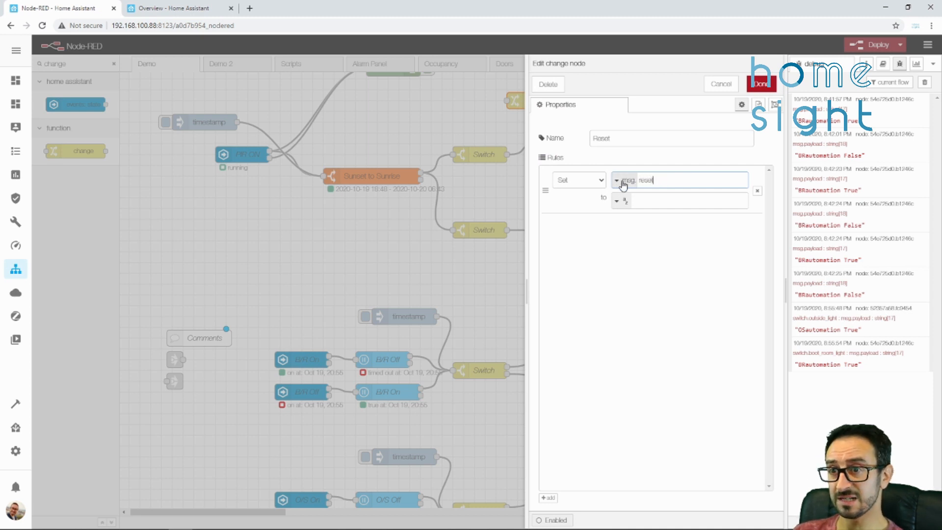
left_click(646, 200)
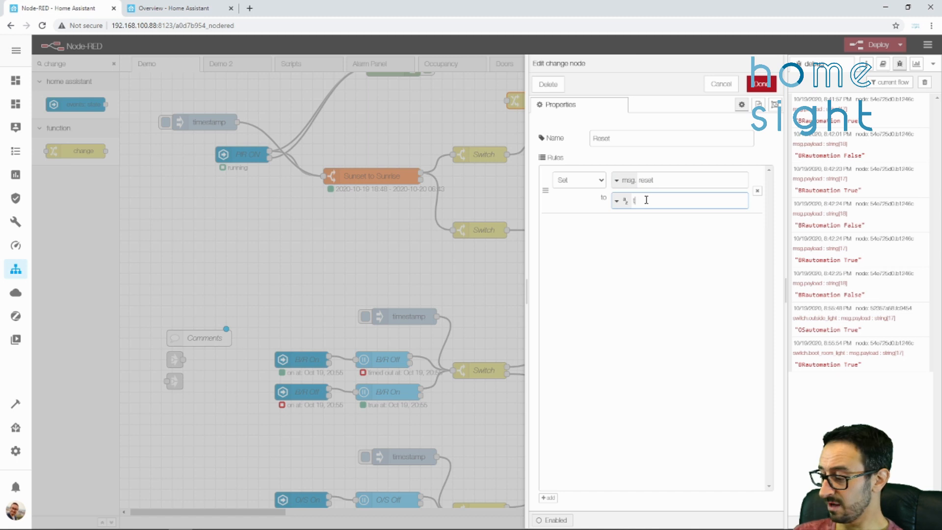
left_click(618, 201)
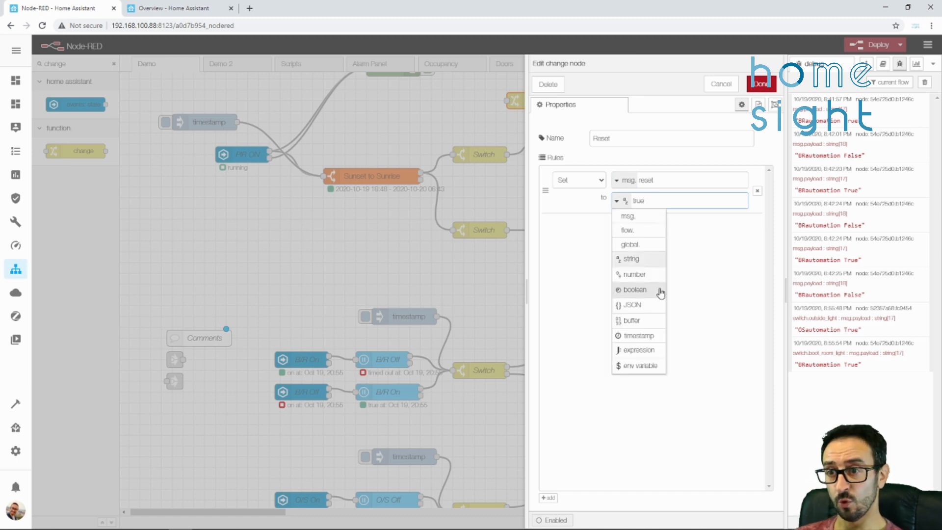
left_click(658, 292)
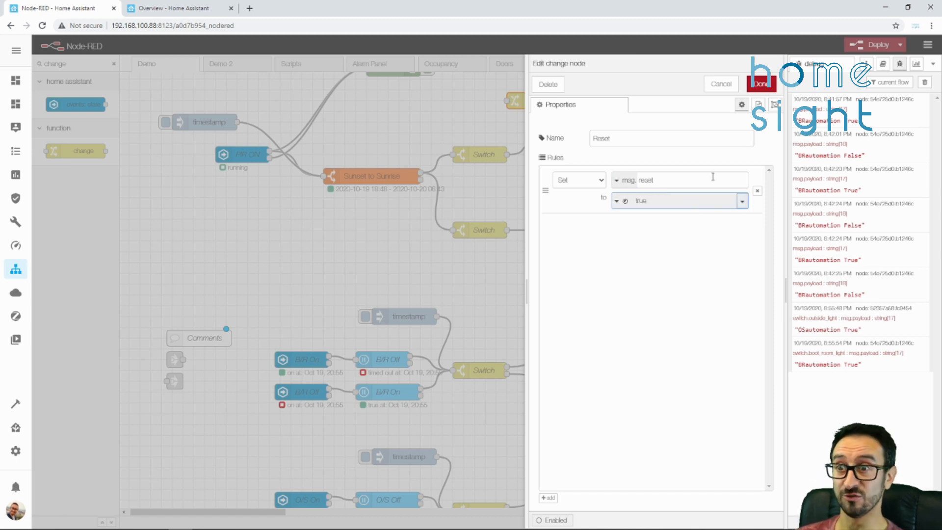
left_click(761, 84)
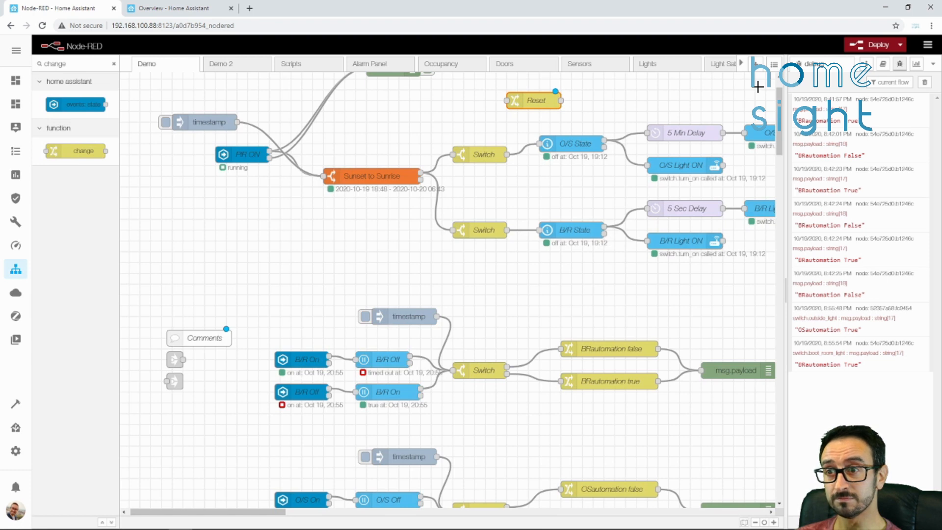
Compare with the RESET change node's rule in the Demo 2 flow, then return to the Demo flow
left_click(221, 64)
double_click(504, 180)
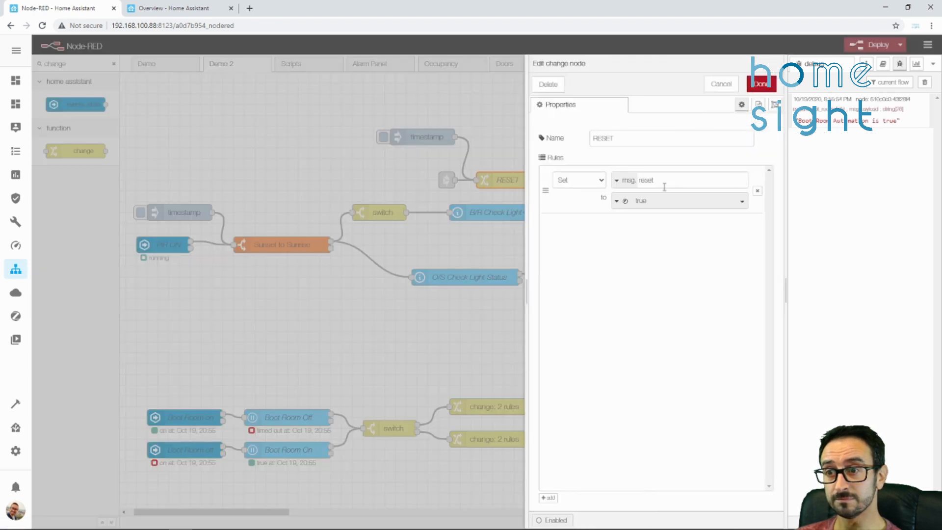
left_click(722, 84)
left_click(191, 62)
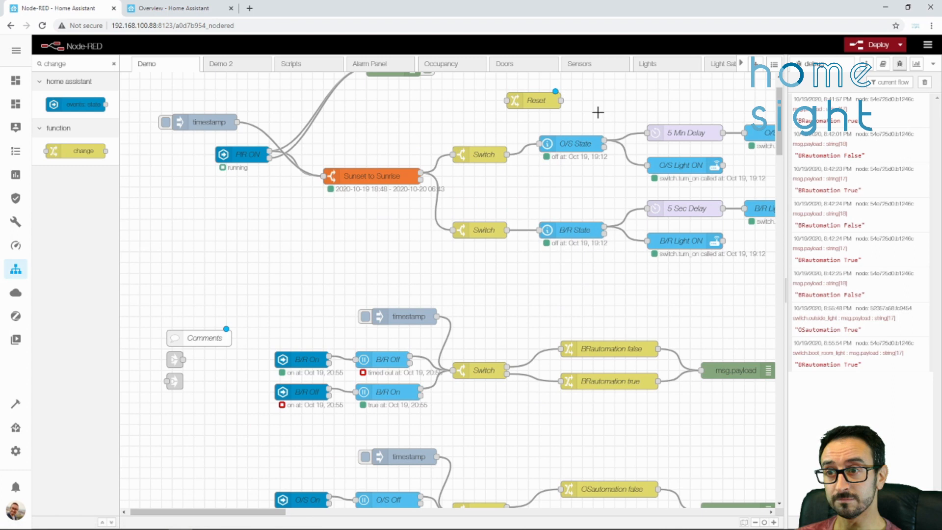
Connect Reset to the 5 Min Delay node, wire a copy of the timestamp inject node into Reset, and deploy the flow
left_click_drag(561, 101, 646, 132)
left_click(410, 318)
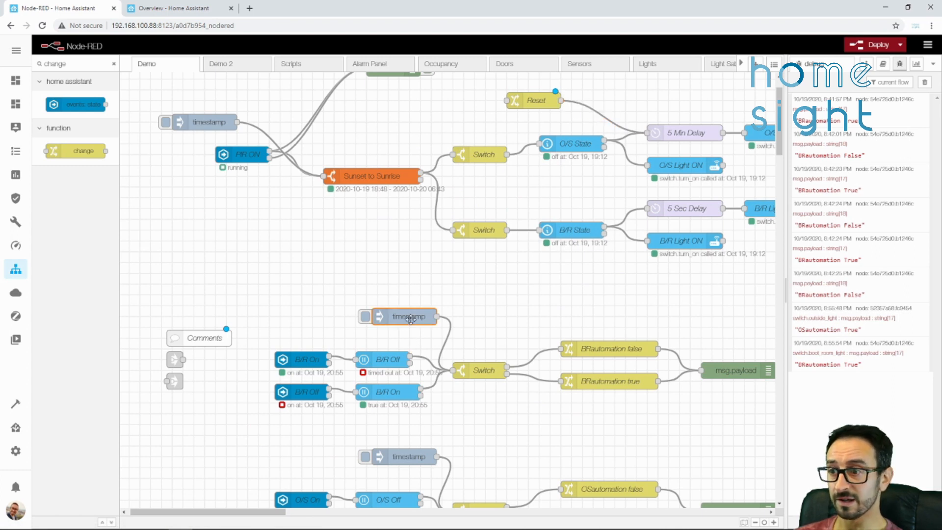
key("ctrl+c")
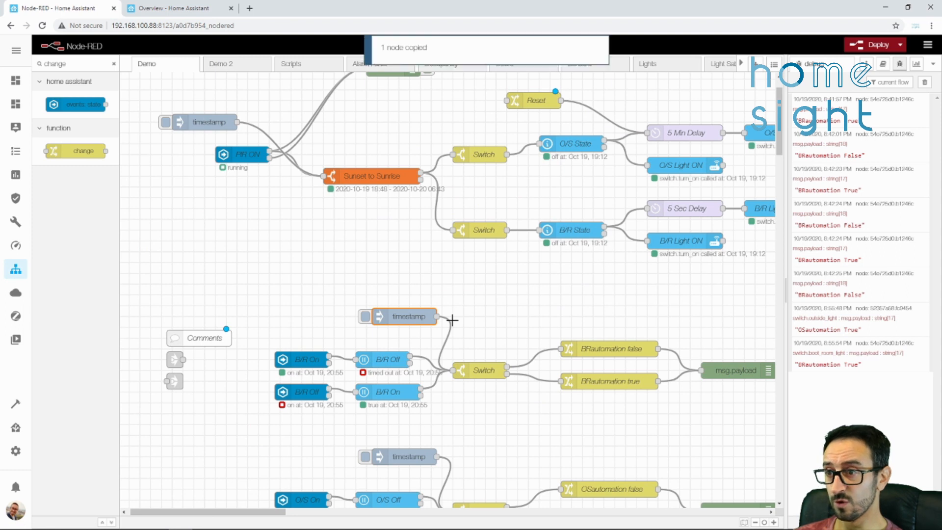
key("ctrl+v")
left_click(458, 112)
left_click_drag(491, 106, 508, 102)
left_click_drag(443, 112, 460, 105)
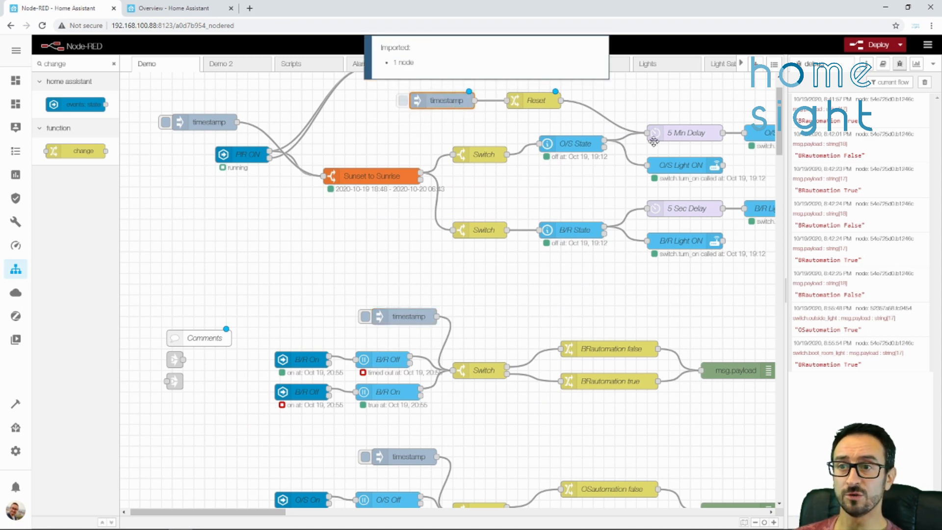
left_click(857, 46)
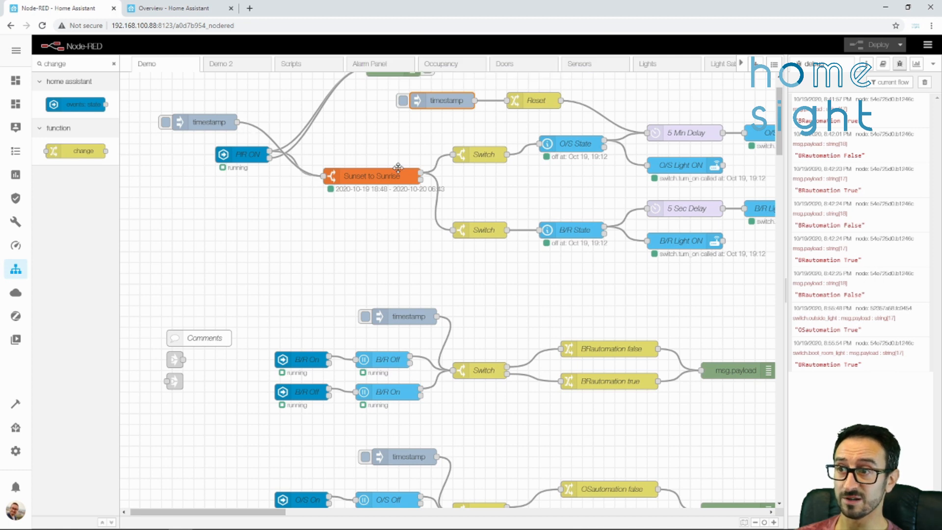
Test the delay reset: inject the PIR timestamp, check the lights in the Home Assistant overview, and fire the Reset node's timestamp
left_click(166, 123)
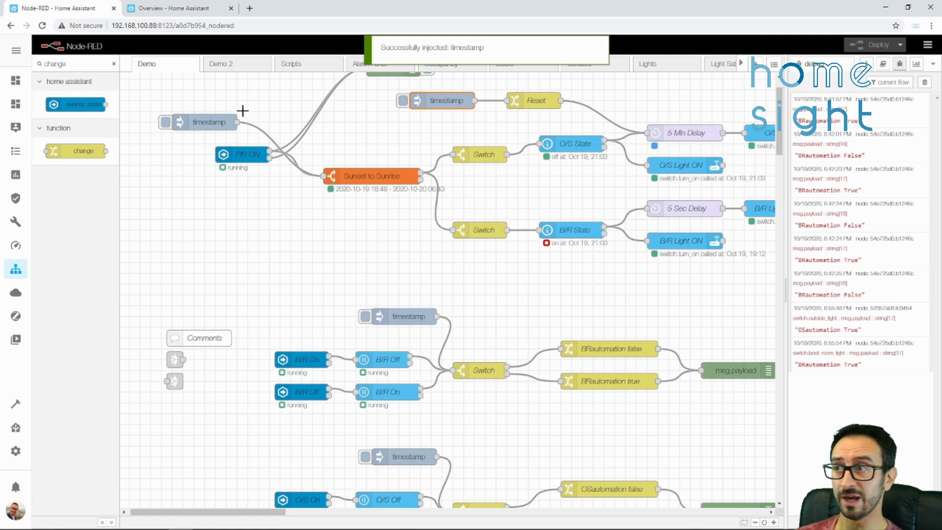
left_click(179, 10)
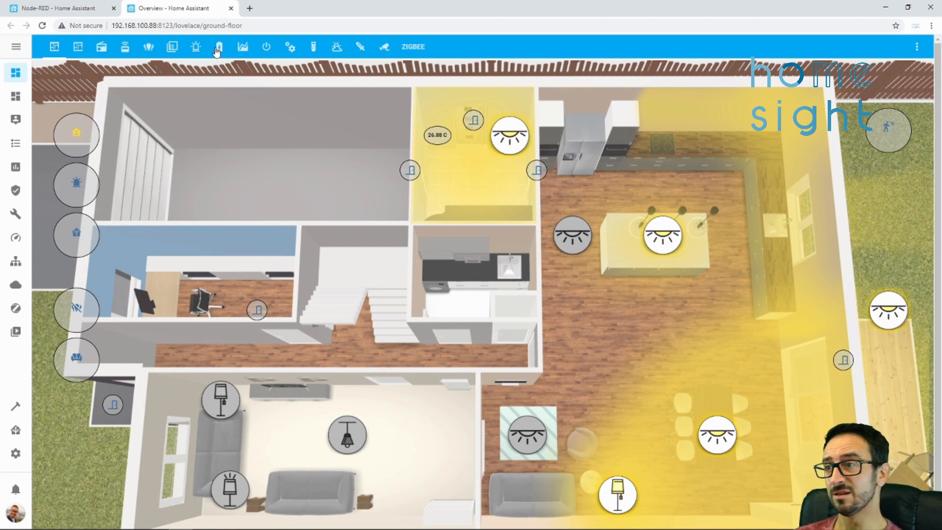
left_click(63, 12)
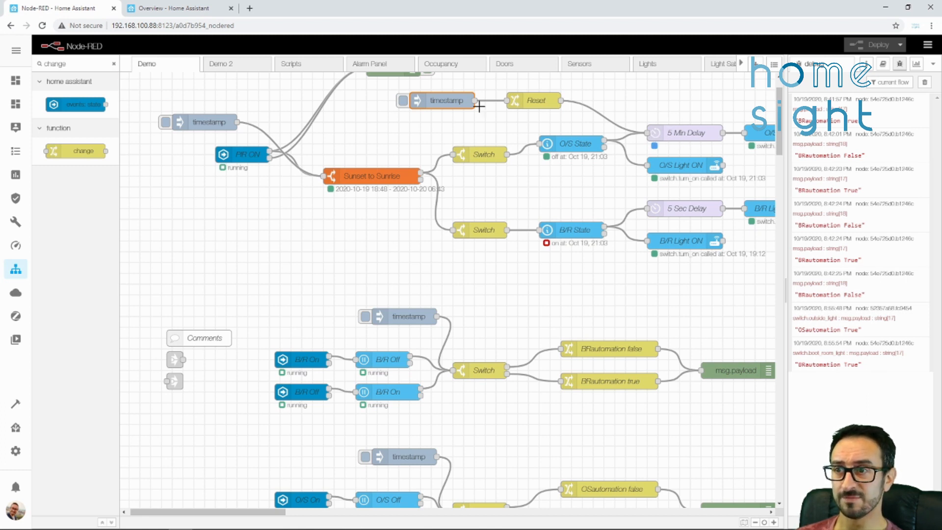
left_click(402, 102)
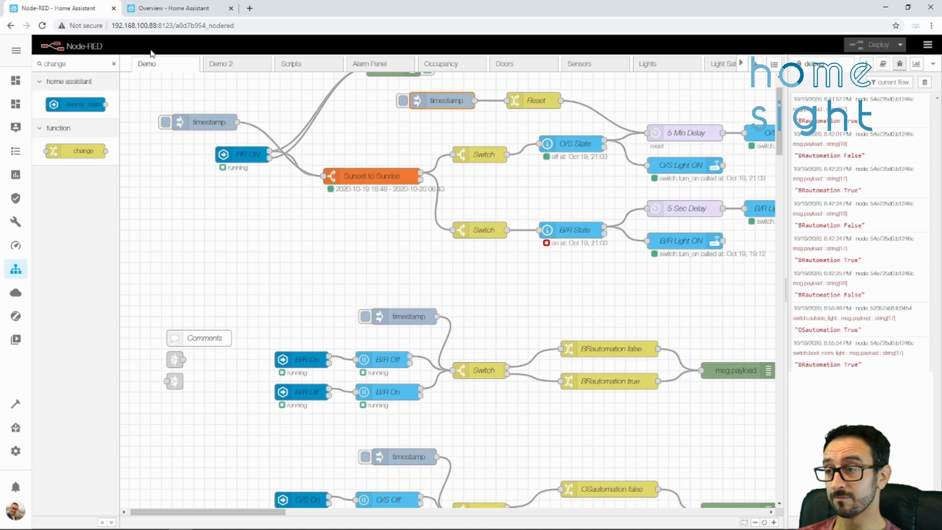
Add a link out node above the lower msg.payload debug node and wire the OSautomation false node's output to it
left_click(113, 64)
type("link")
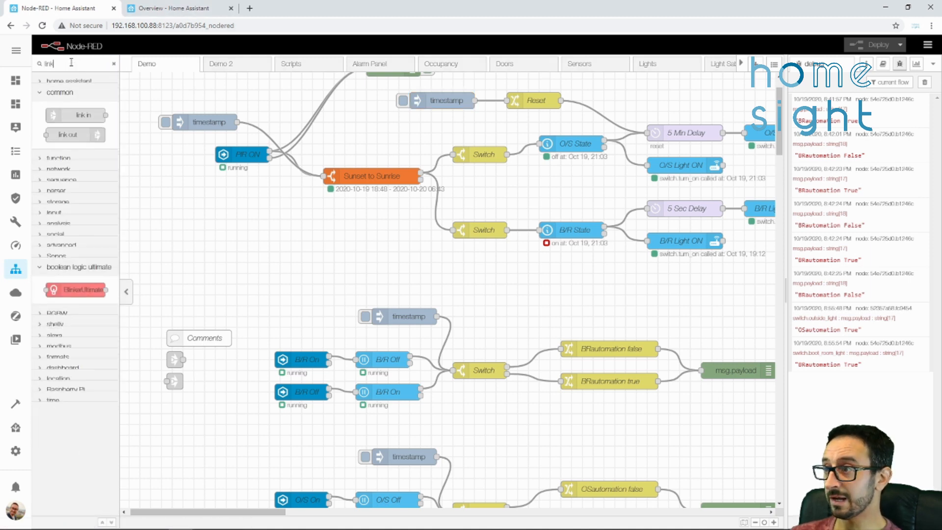
left_click_drag(73, 123, 703, 466)
left_click_drag(779, 139, 780, 162)
left_click_drag(261, 513, 280, 512)
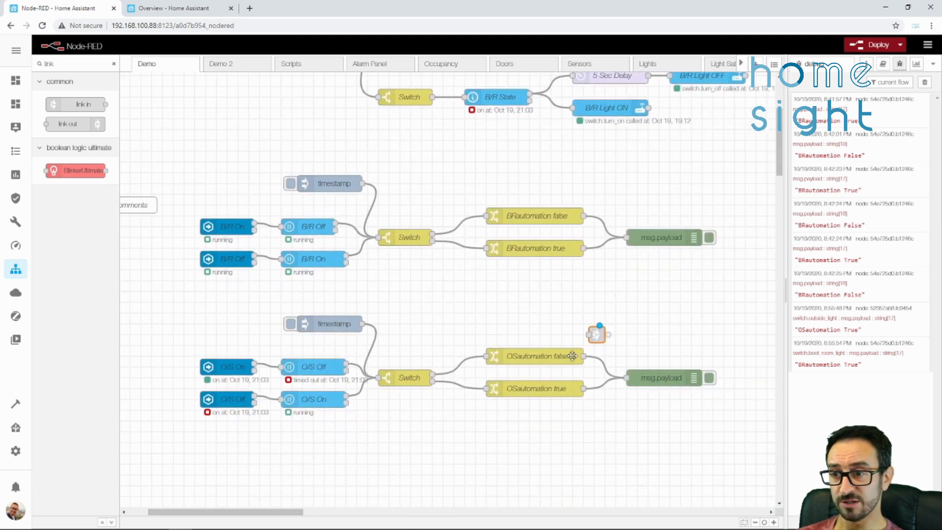
left_click_drag(605, 332, 633, 334)
left_click_drag(584, 356, 619, 334)
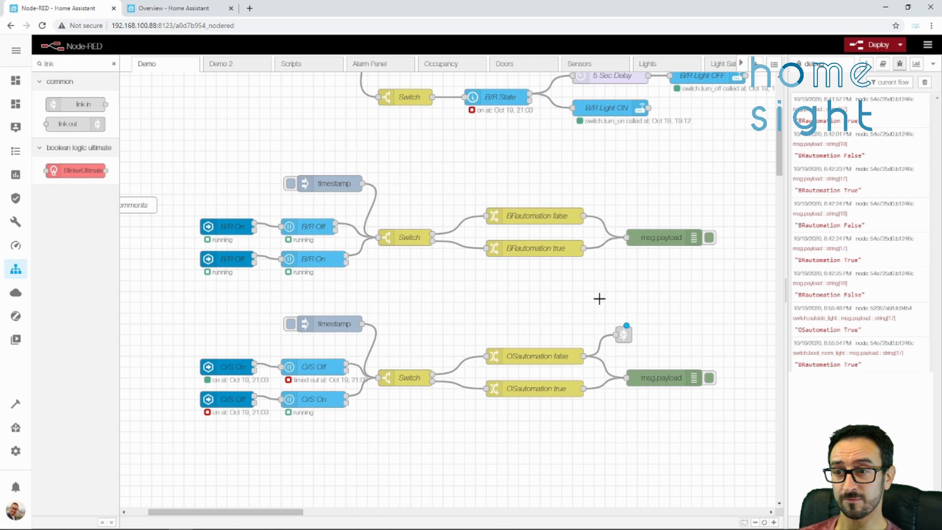
Add a link in node wired to the Reset node's input and link it with the link out node at OSautomation false
left_click_drag(779, 171, 778, 143)
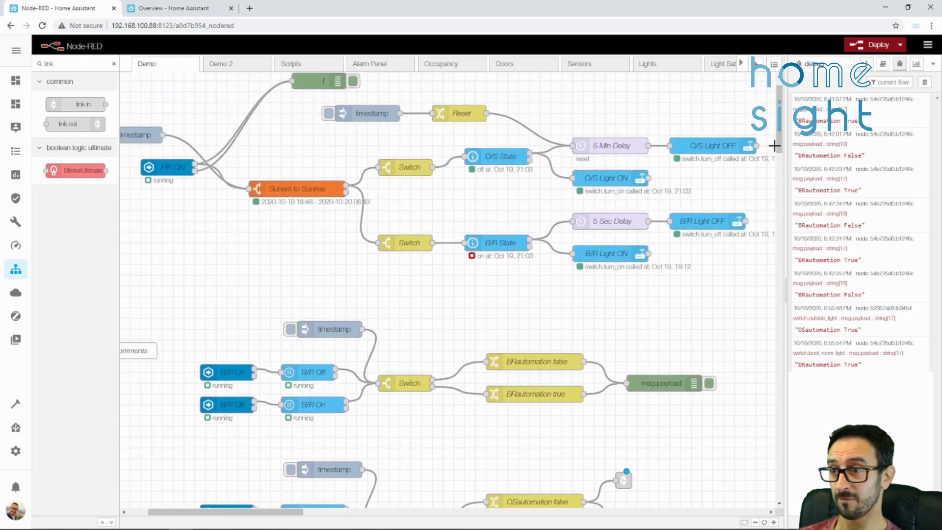
left_click_drag(82, 106, 432, 114)
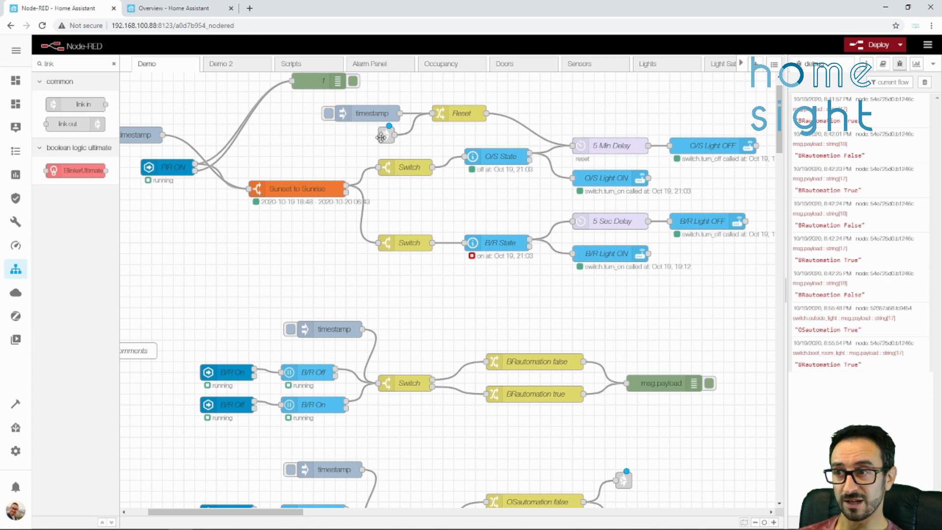
left_click(629, 481)
left_click_drag(634, 482, 386, 135)
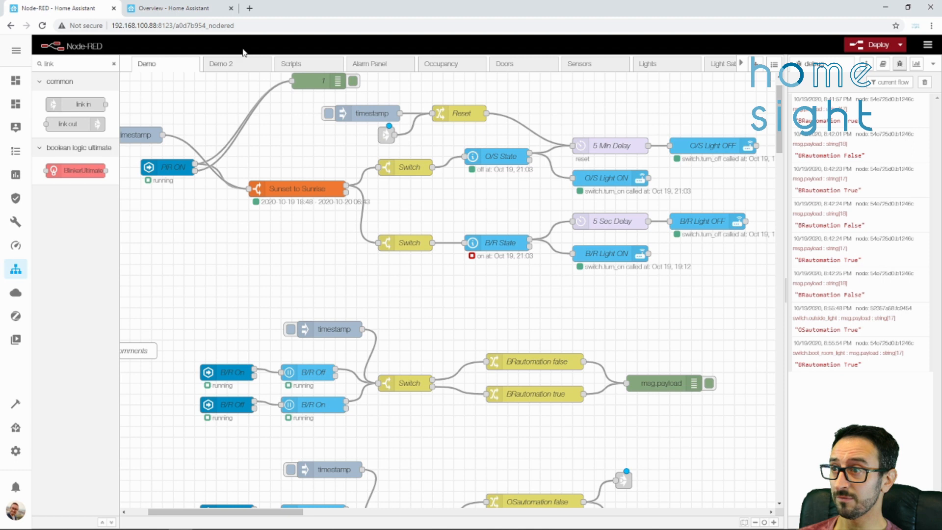
Turn off the outside light and the boot room light in the Home Assistant overview, and return to the Demo flow
left_click(172, 8)
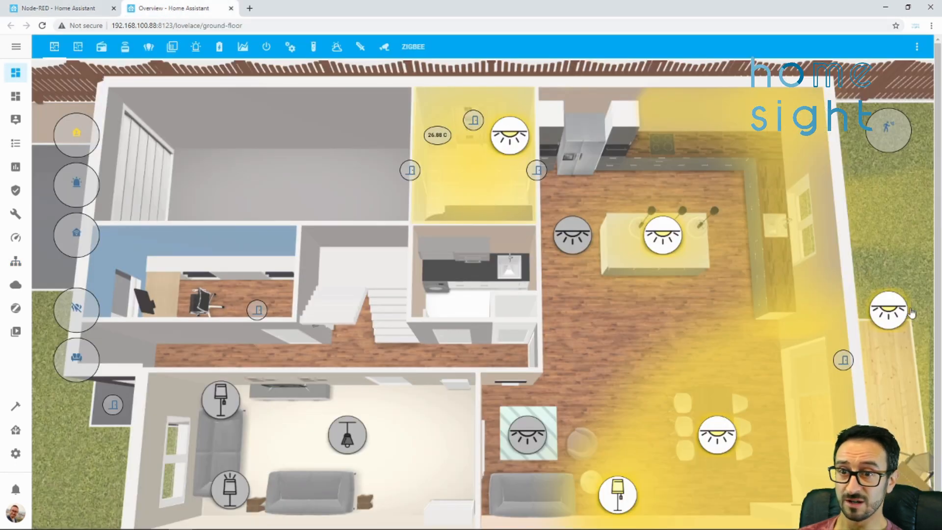
left_click(887, 311)
left_click(498, 140)
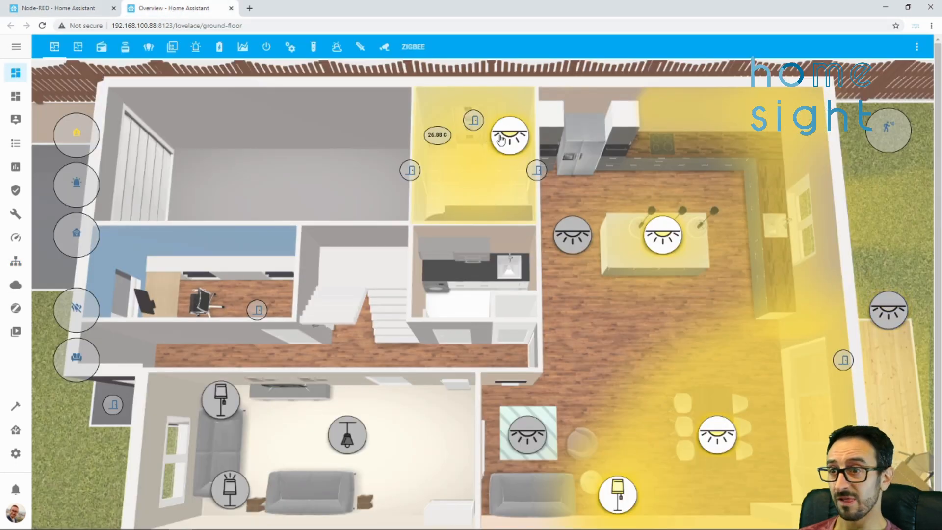
left_click(58, 9)
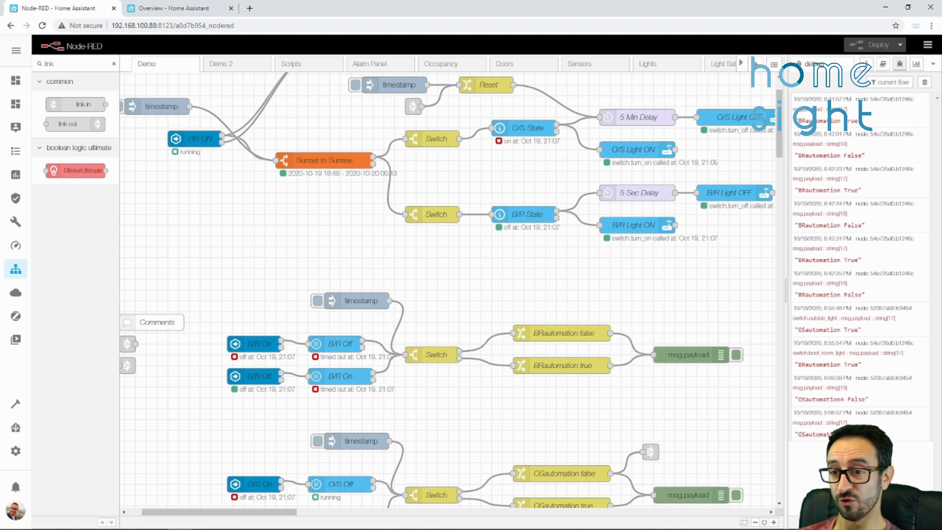
left_click(168, 8)
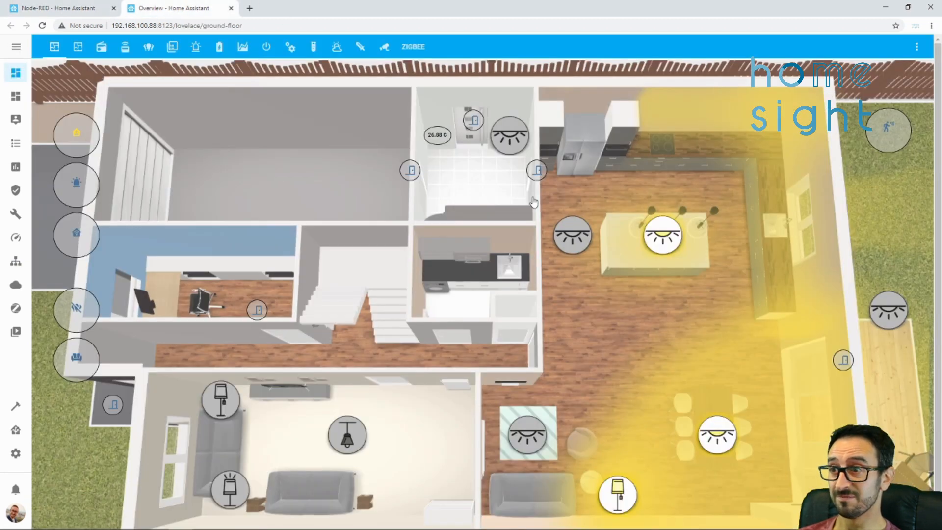
left_click(86, 11)
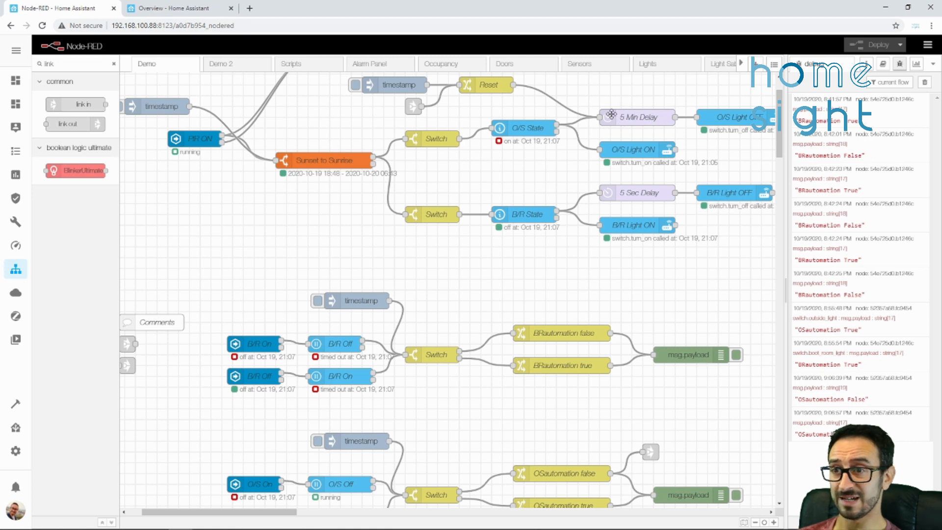
Inject the PIR timestamp, check the outside light in the overview, and fire the O/S automation timestamp to test the linked reset
left_click(121, 107)
left_click(186, 15)
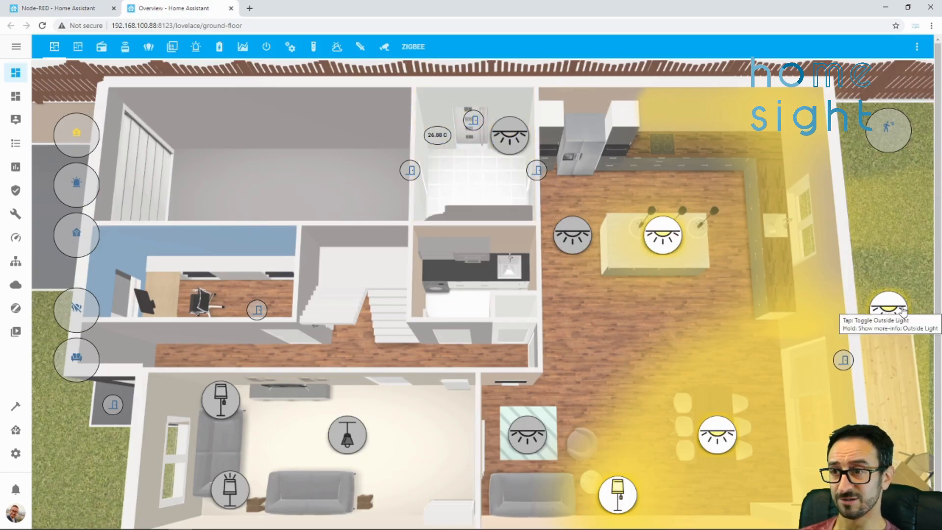
left_click(58, 8)
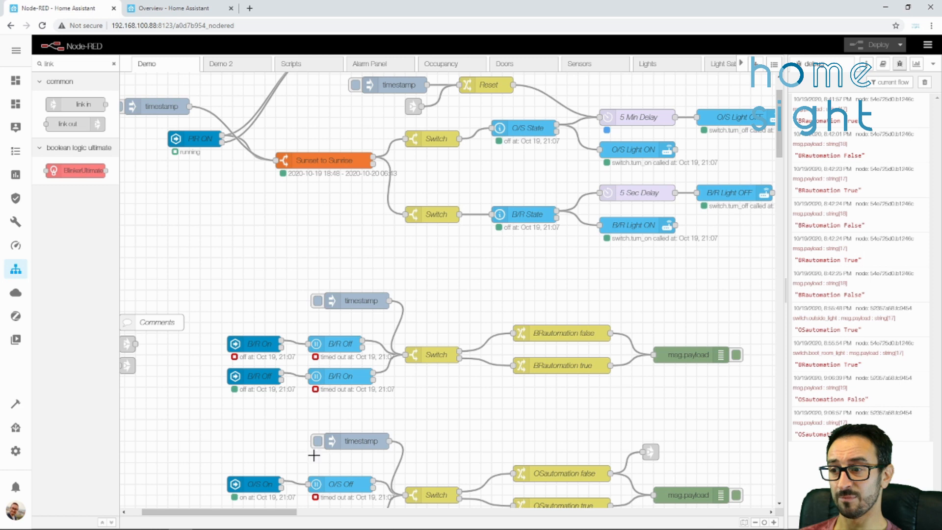
left_click(318, 442)
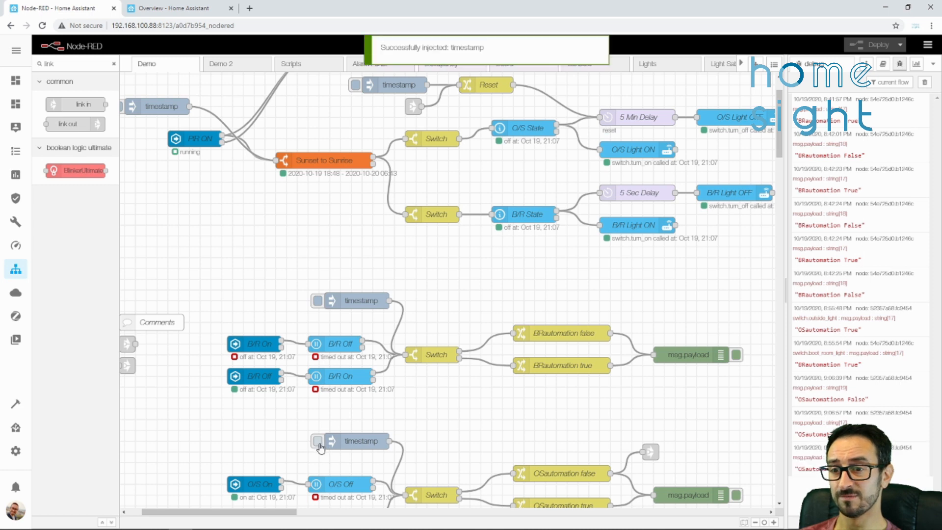
left_click_drag(922, 469, 805, 470)
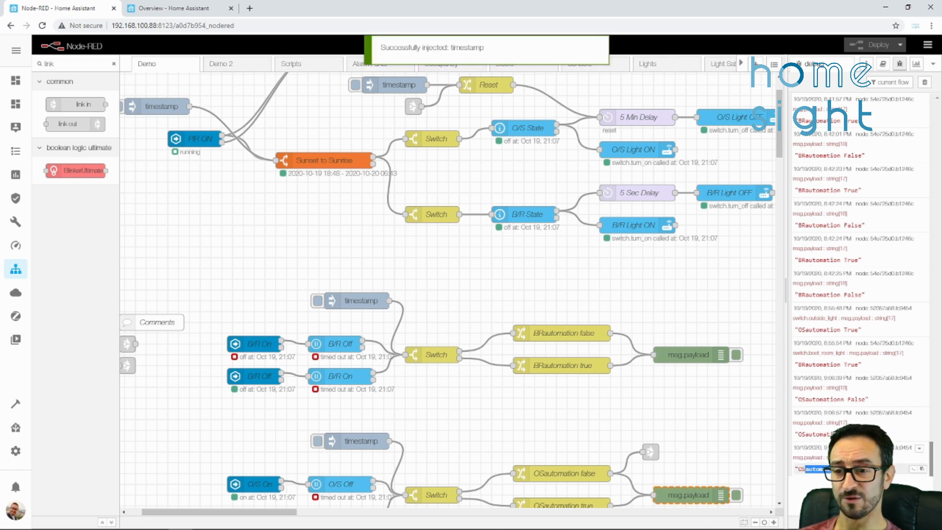